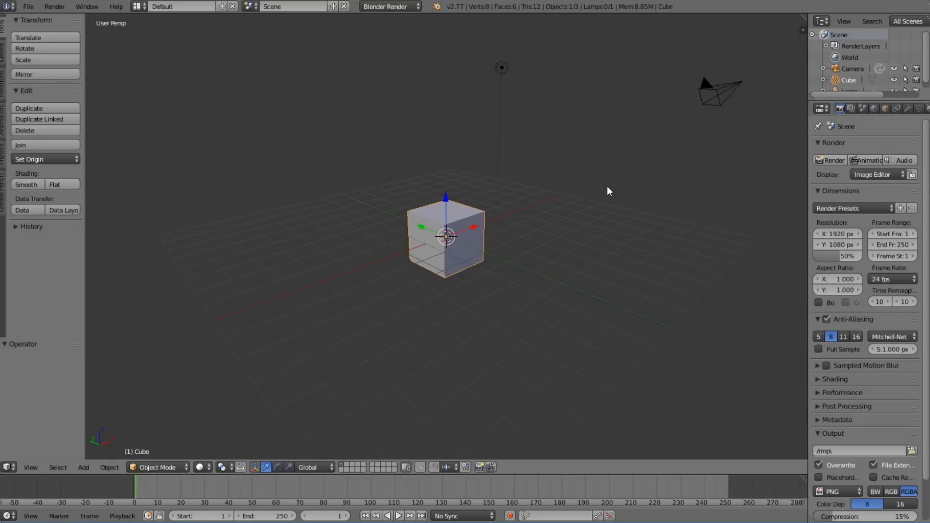
Switch the render engine to Blender Game and set the viewport shading mode to GLSL
left_click(389, 6)
left_click(382, 33)
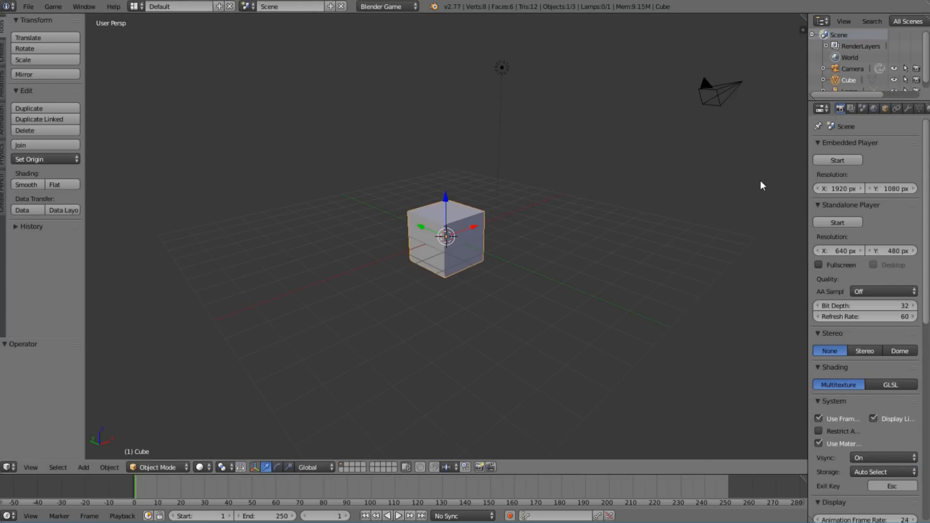
key("n")
scroll(760, 180, "down", 6)
scroll(754, 256, "down", 3)
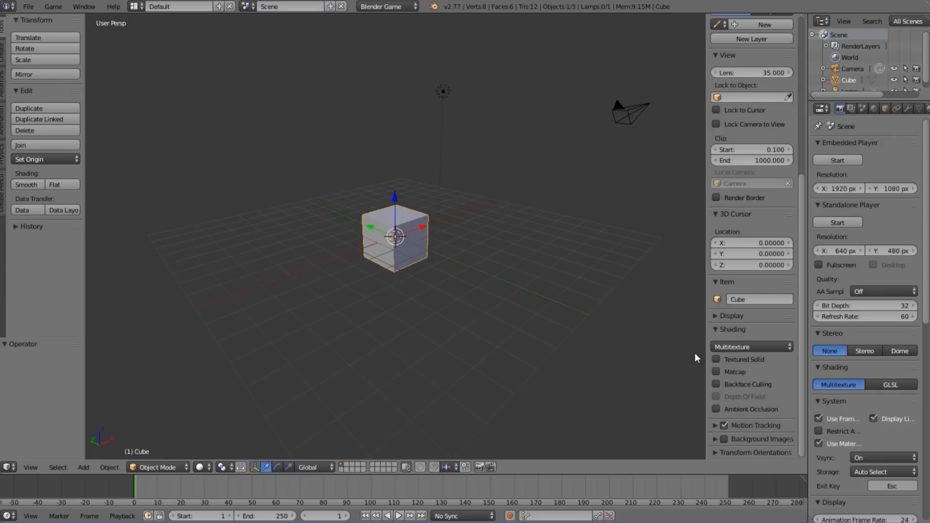
left_click(766, 343)
left_click(765, 319)
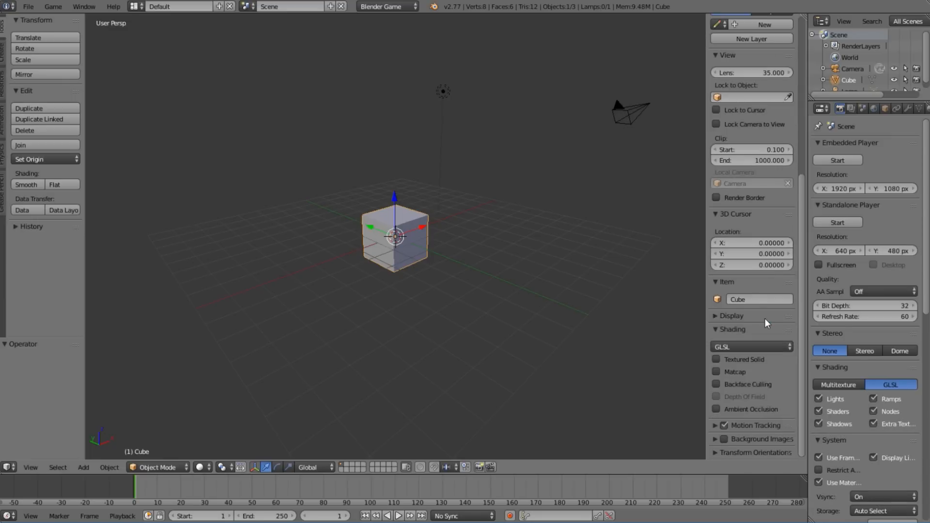
key("n")
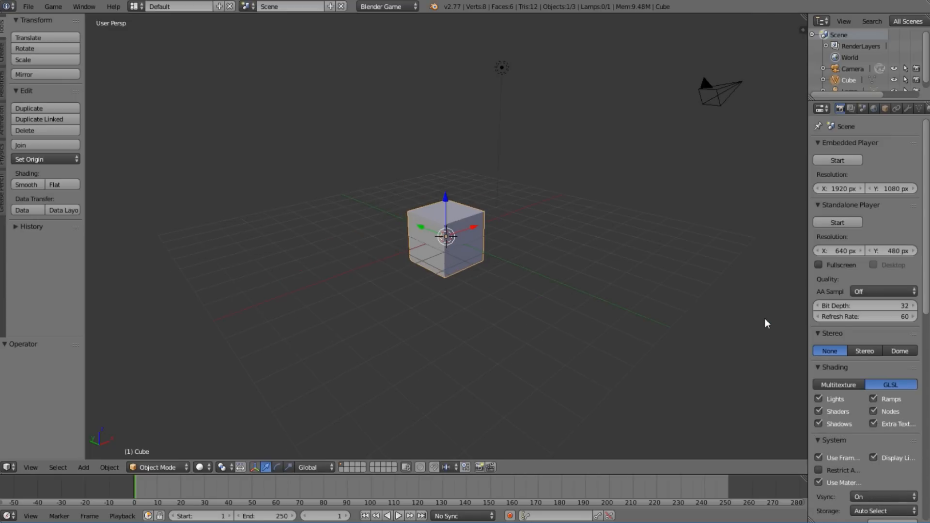
Widen the Properties editor by narrowing the 3D view
left_click(39, 9)
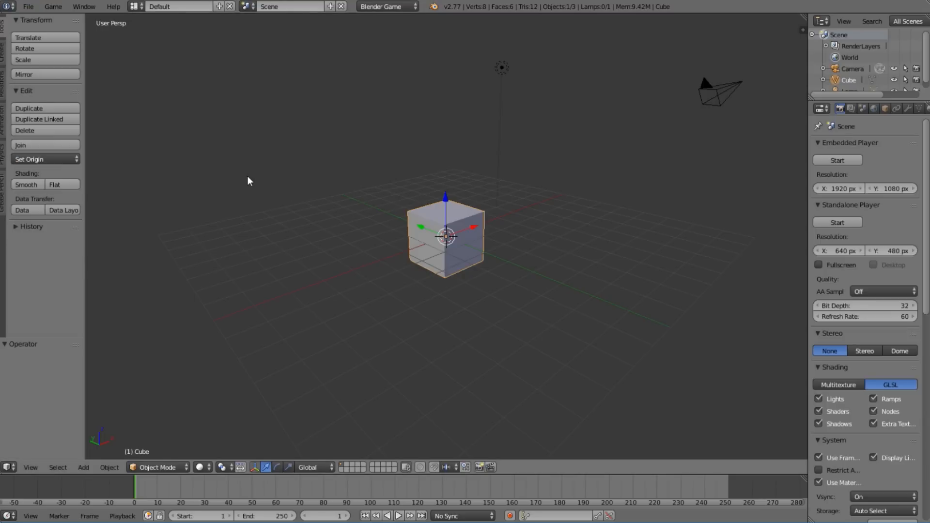
middle_click_drag(619, 224, 398, 179)
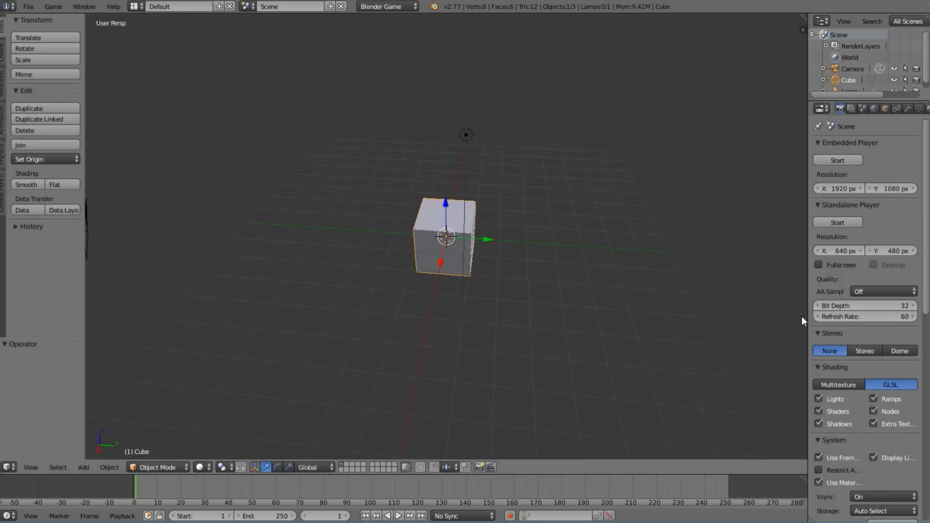
left_click_drag(807, 349, 752, 356)
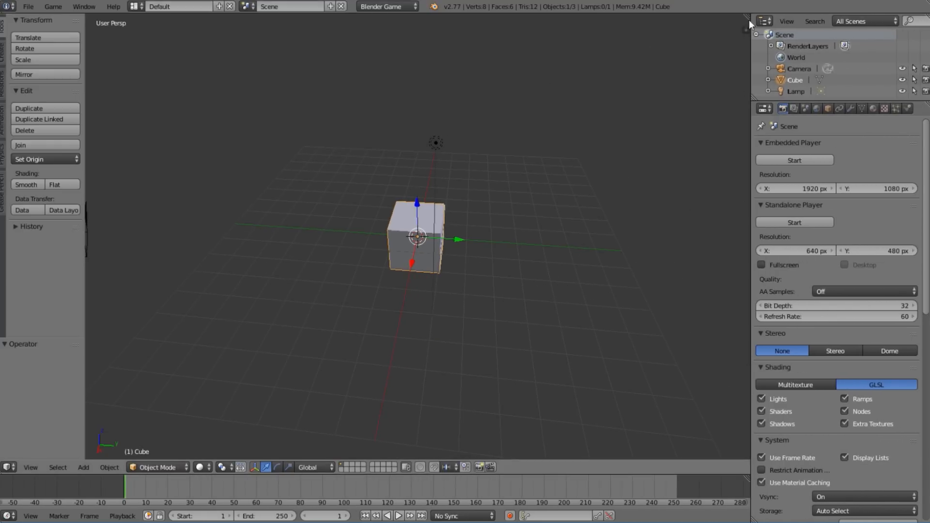
Split the 3D view into two side-by-side areas and turn the second one into a Node Editor with its sidebar hidden
left_click_drag(750, 18, 386, 118)
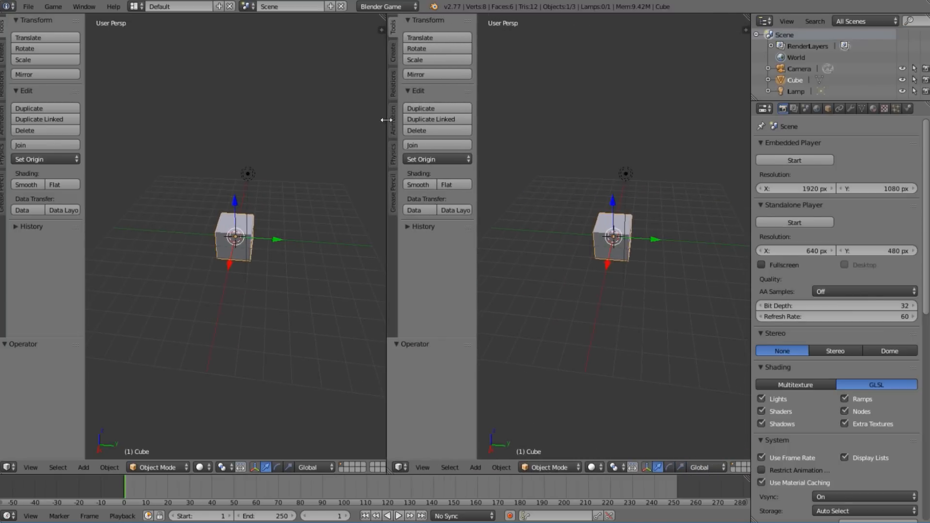
left_click(398, 468)
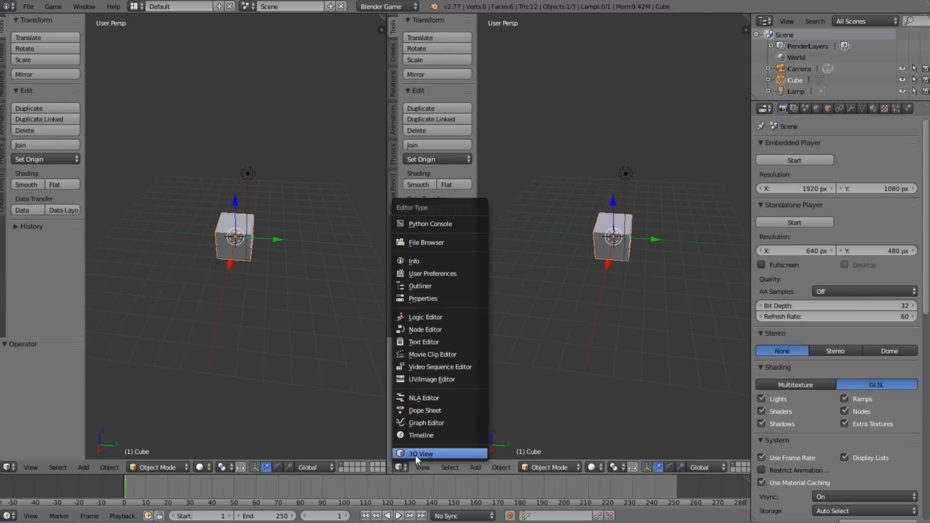
left_click(445, 330)
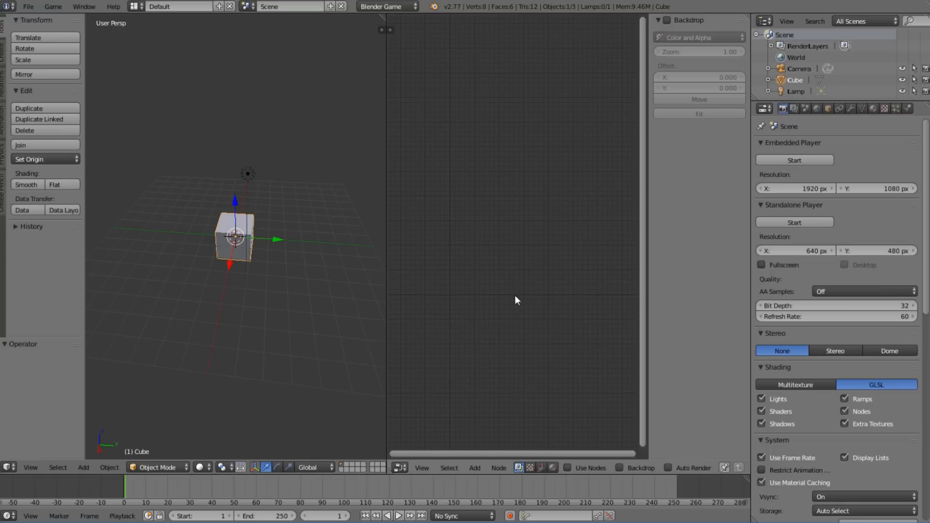
key("n")
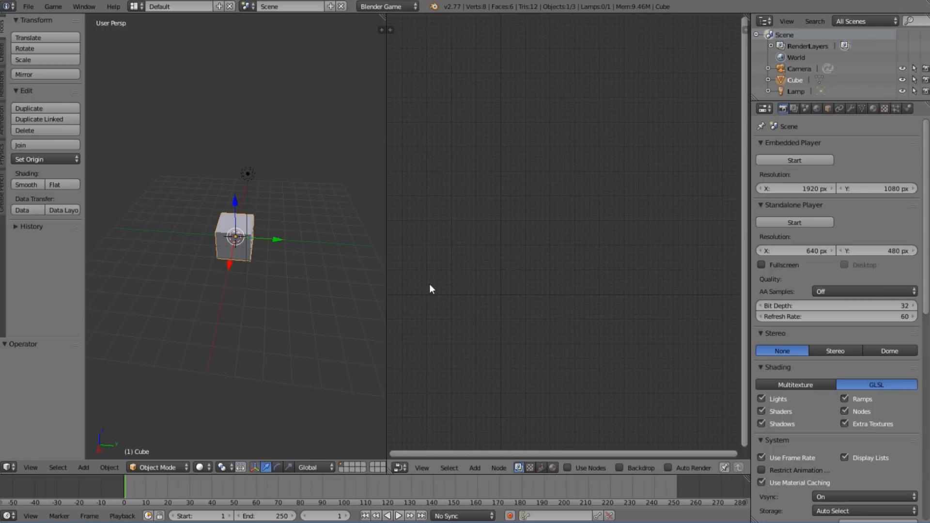
Set the 3D view's shading to Texture and hide its tool shelf
left_click(203, 468)
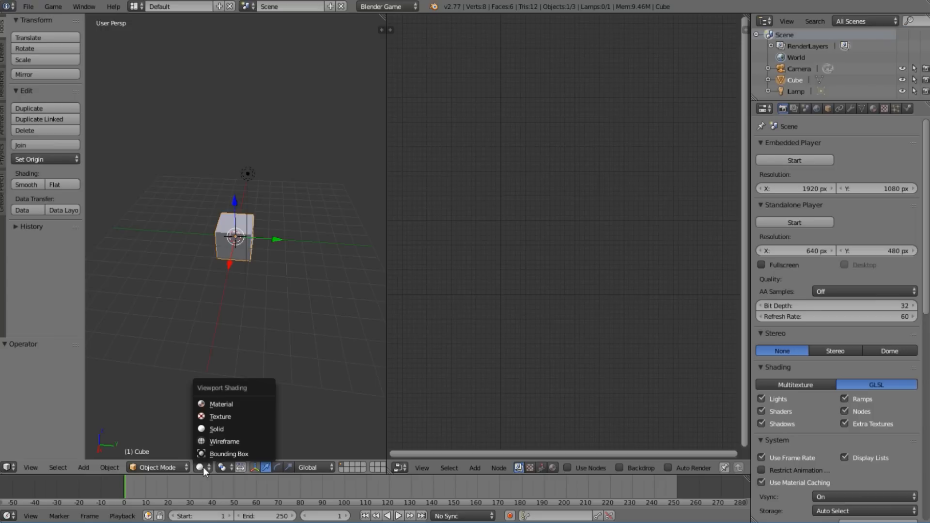
left_click(248, 417)
key("t")
middle_click_drag(190, 278, 236, 230)
scroll(45, 258, "up", 4)
scroll(237, 231, "up", 4)
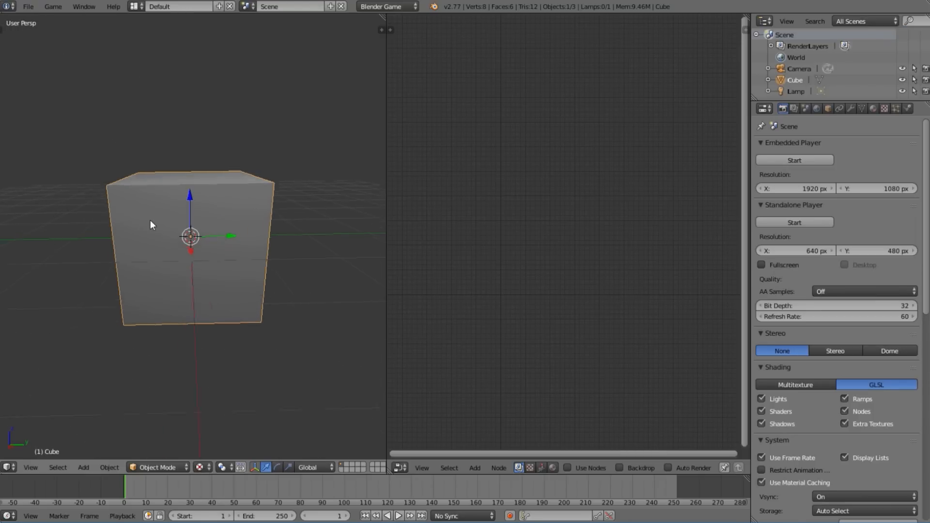
middle_click_drag(152, 222, 198, 202)
scroll(240, 237, "down", 2)
middle_click_drag(287, 291, 211, 245)
scroll(178, 255, "down", 3)
scroll(183, 256, "down", 2)
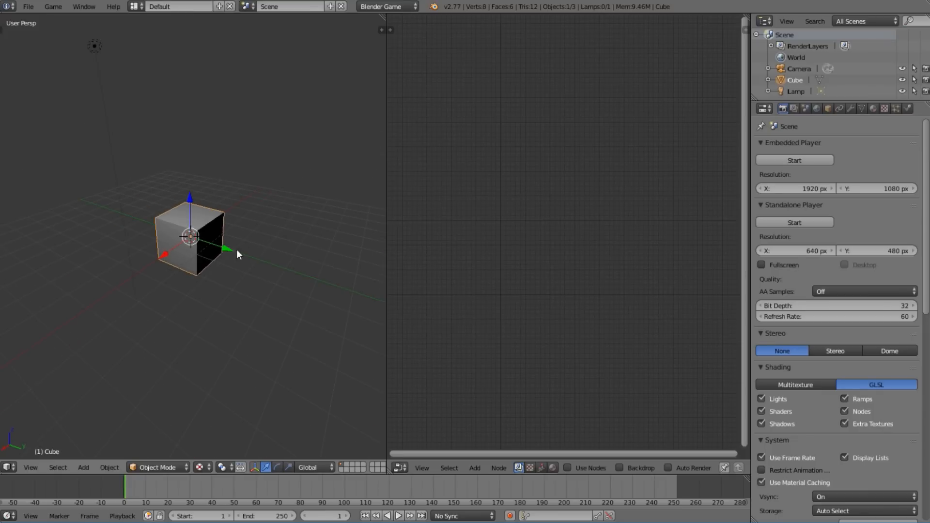
Replace the cube's existing material with a new one named Node
left_click(874, 110)
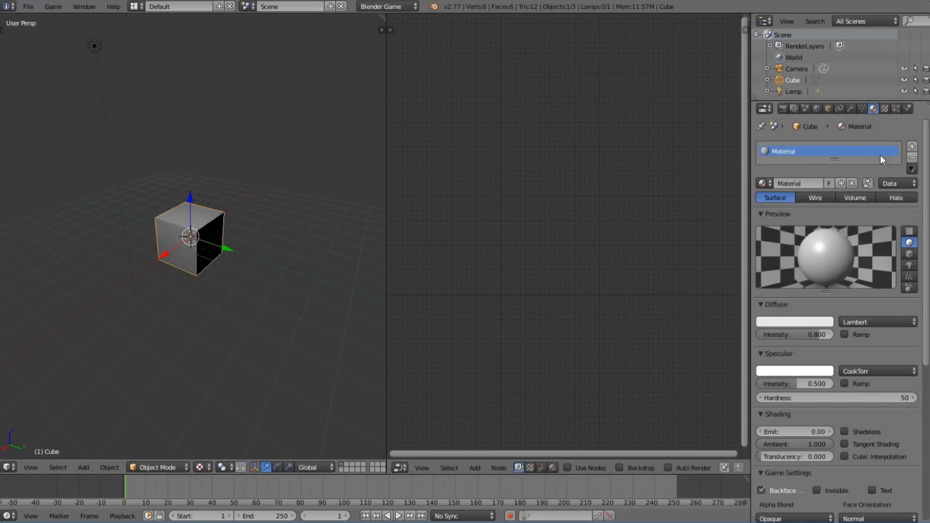
left_click(912, 158)
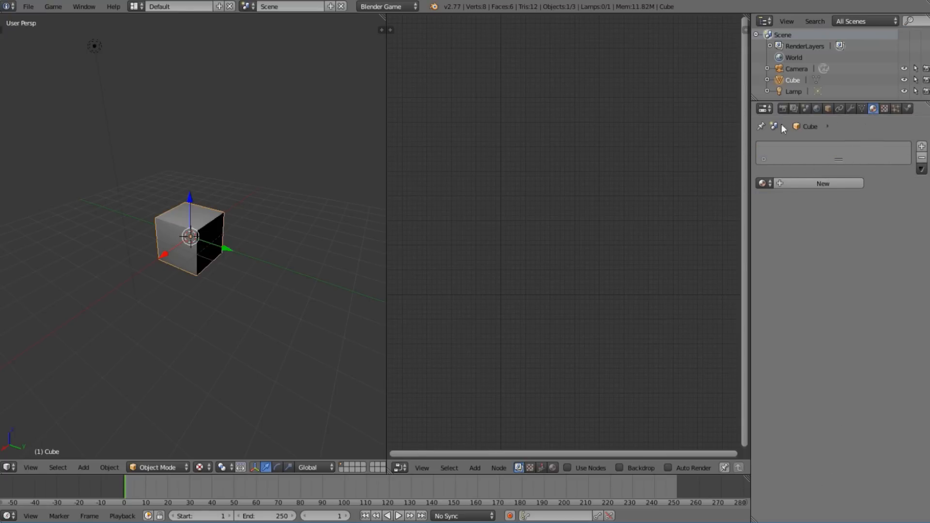
left_click(824, 184)
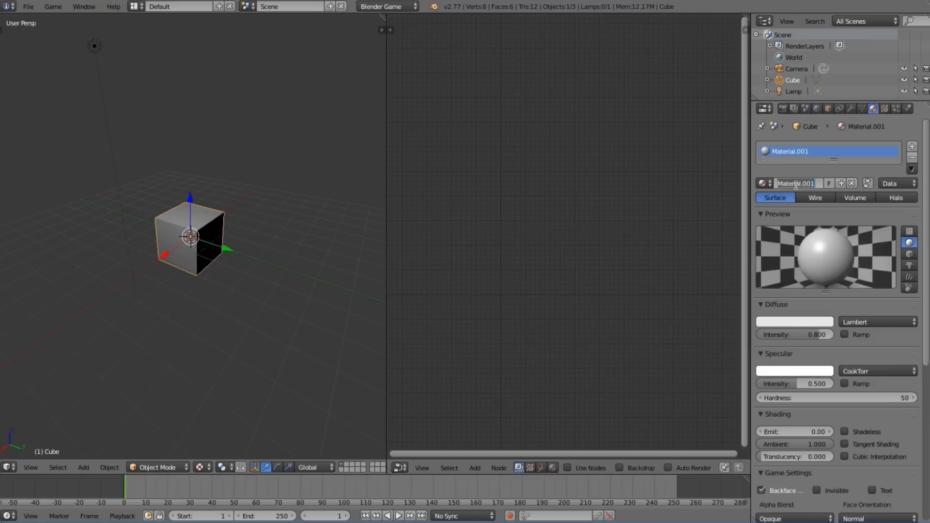
type("Node")
key("Return")
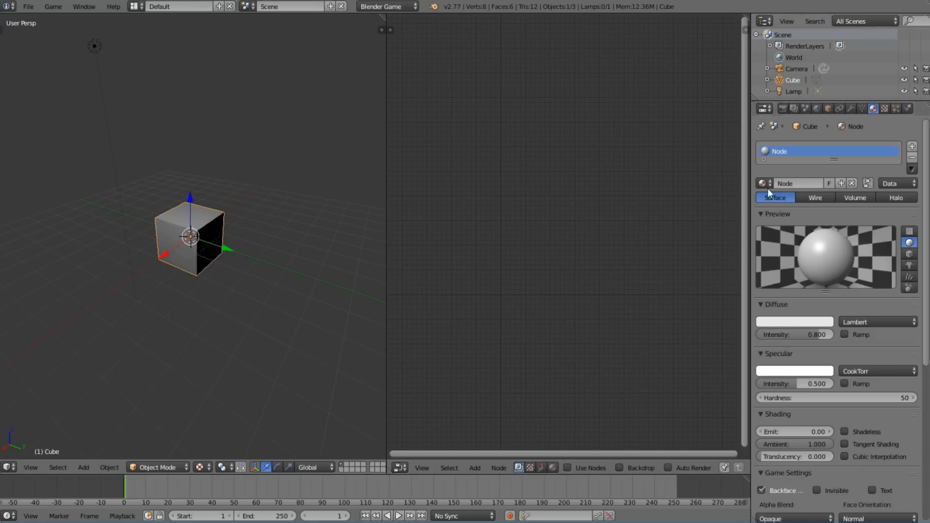
Enable nodes for the cube's material and spread its Material and Output nodes apart in the Node Editor's material tree
left_click(867, 187)
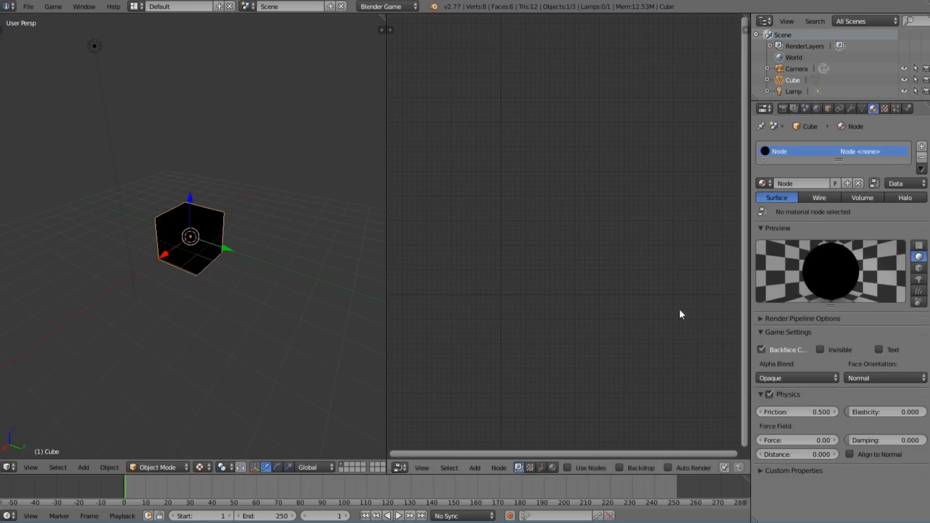
left_click(553, 468)
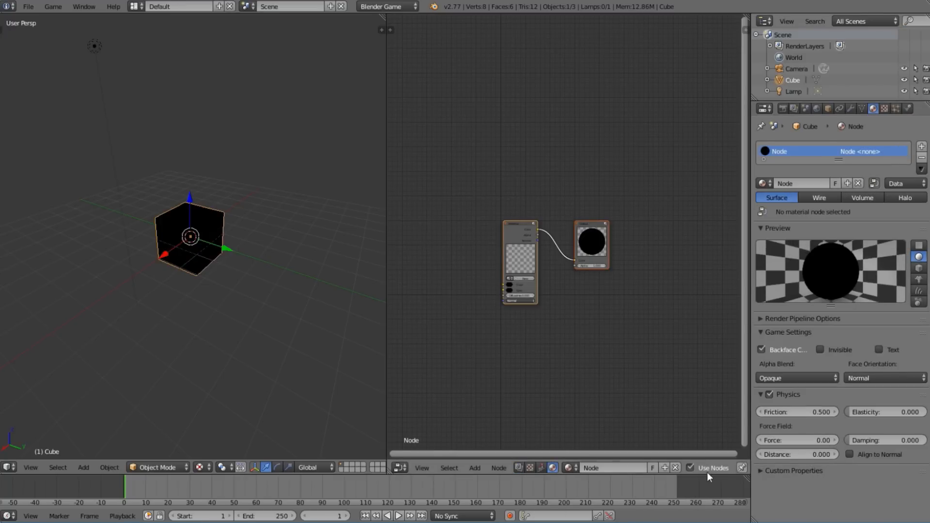
scroll(561, 306, "up", 3)
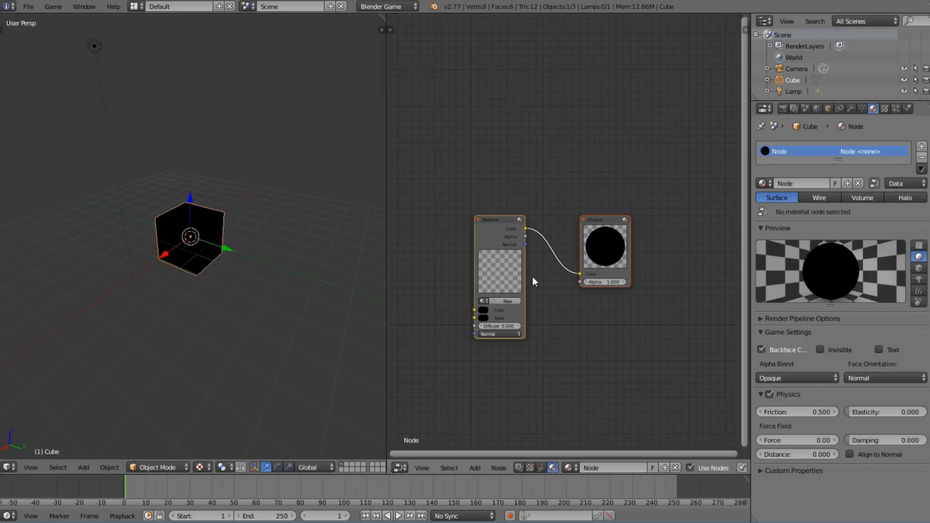
middle_click_drag(533, 281, 591, 269)
left_click_drag(552, 237, 438, 255)
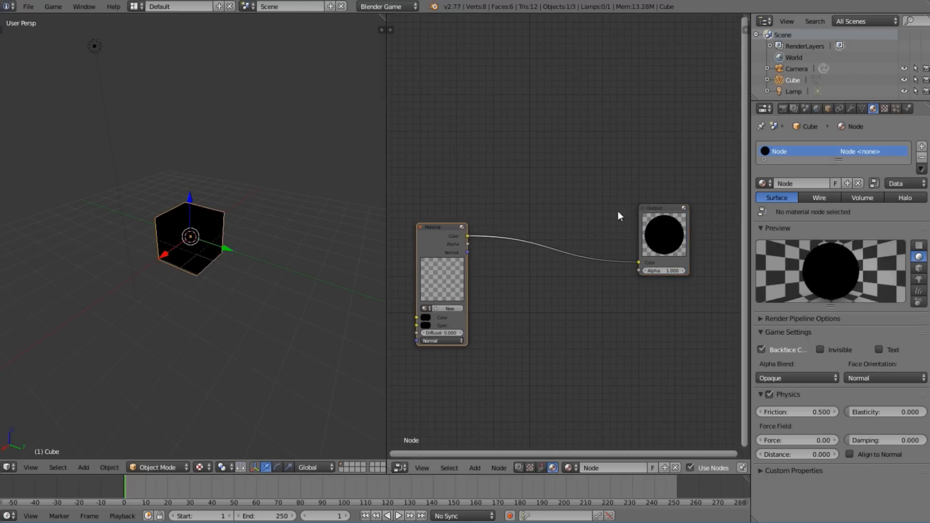
left_click_drag(670, 225, 691, 260)
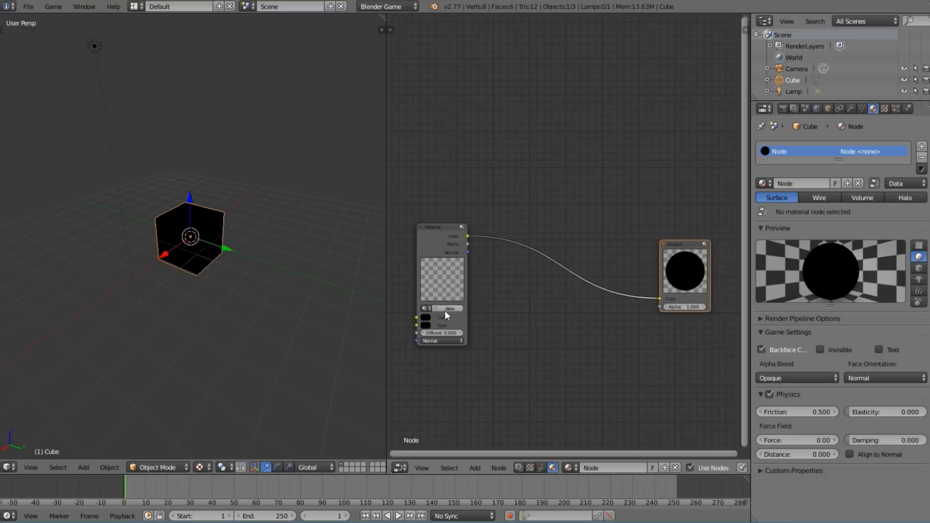
Create a new material in the Material node and widen the node enough to read the material's name
scroll(438, 288, "up", 1)
left_click(430, 322)
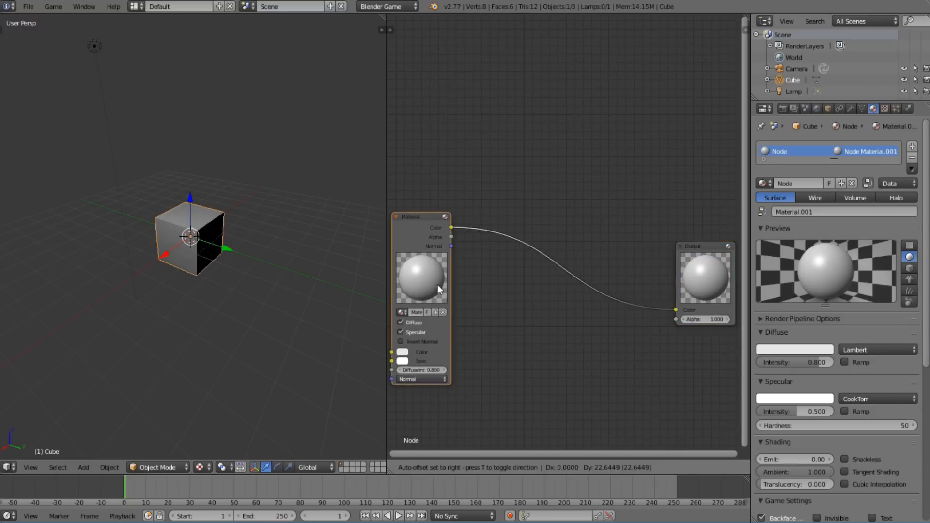
scroll(484, 276, "up", 4)
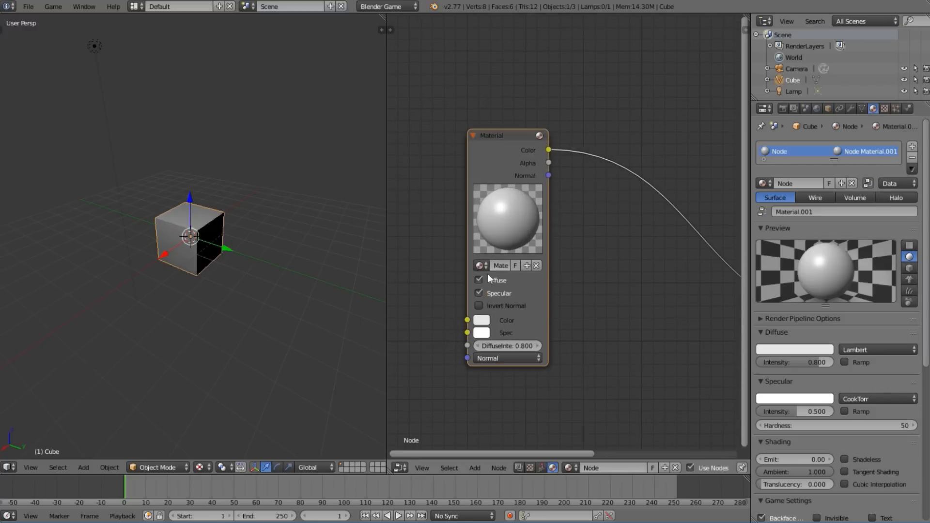
left_click(466, 287)
left_click(554, 306)
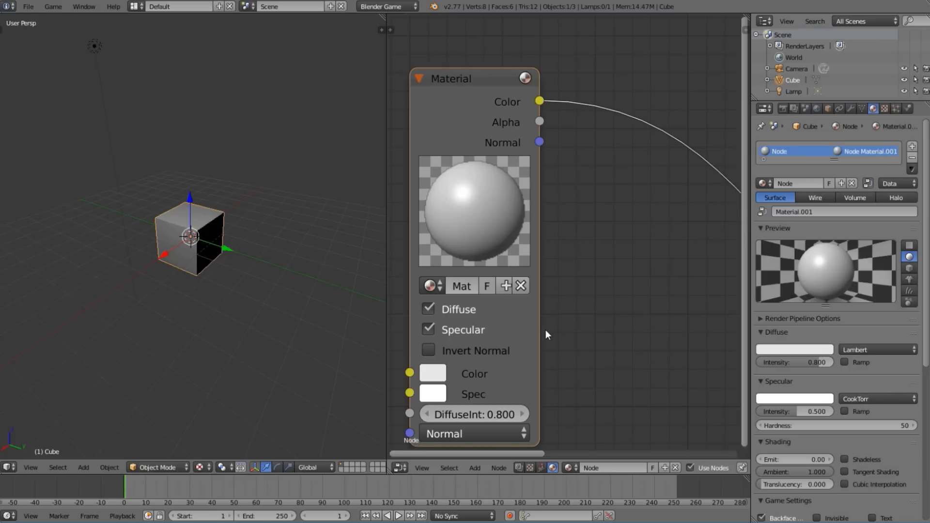
left_click_drag(538, 330, 652, 327)
scroll(588, 325, "down", 2)
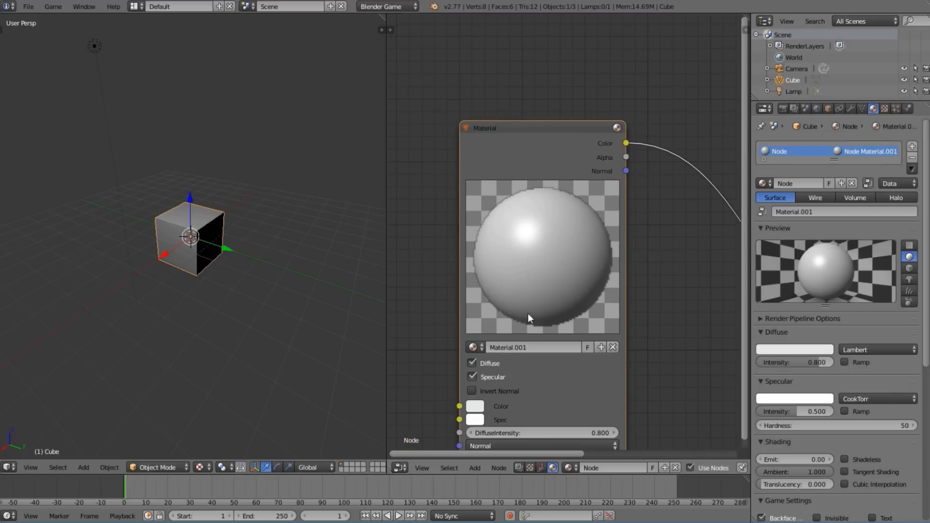
Rename the Material node's material as mainMaterial and narrow the node again
left_click(544, 347)
key("BackSpace")
key("BackSpace")
key("BackSpace")
key("BackSpace")
type("Mi")
key("BackSpace")
key("BackSpace")
type("main")
key("Return")
scroll(661, 302, "down", 2)
left_click_drag(601, 227, 557, 223)
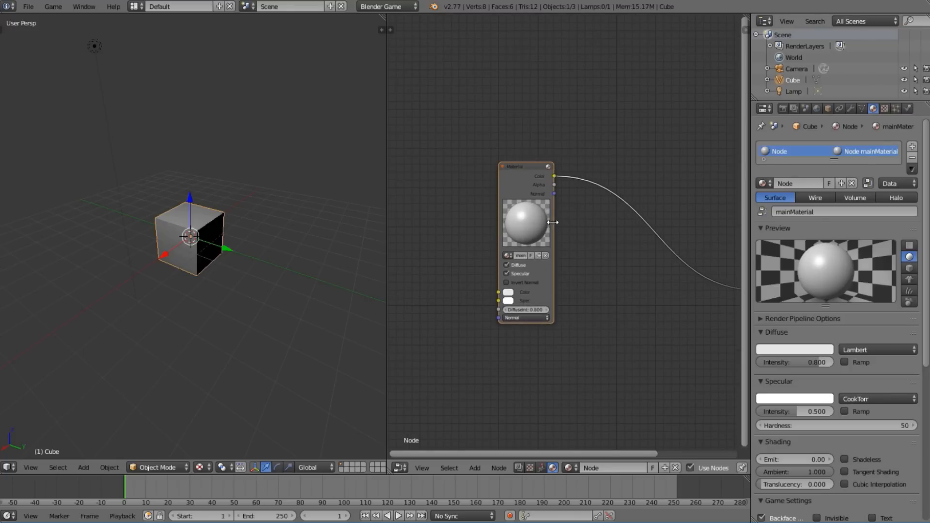
Move the Output node closer to the Material node, leaving free space below them
middle_click_drag(567, 245, 542, 166)
scroll(681, 186, "up", 2)
right_click(685, 186)
key("g")
left_click(522, 135)
scroll(544, 167, "down", 1)
key("g")
left_click(663, 181)
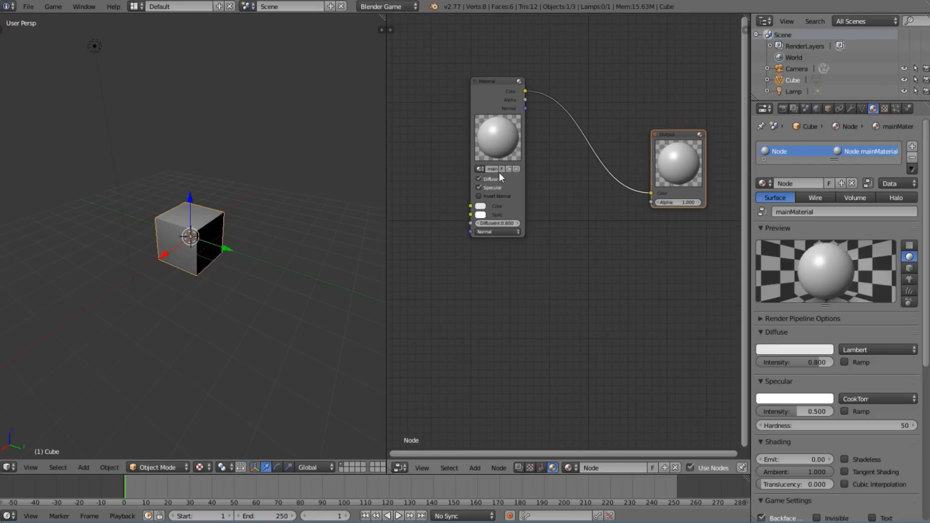
Add a second Material node directly below the mainMaterial node
key("shift+a")
mouse_move(484, 184)
left_click(537, 186)
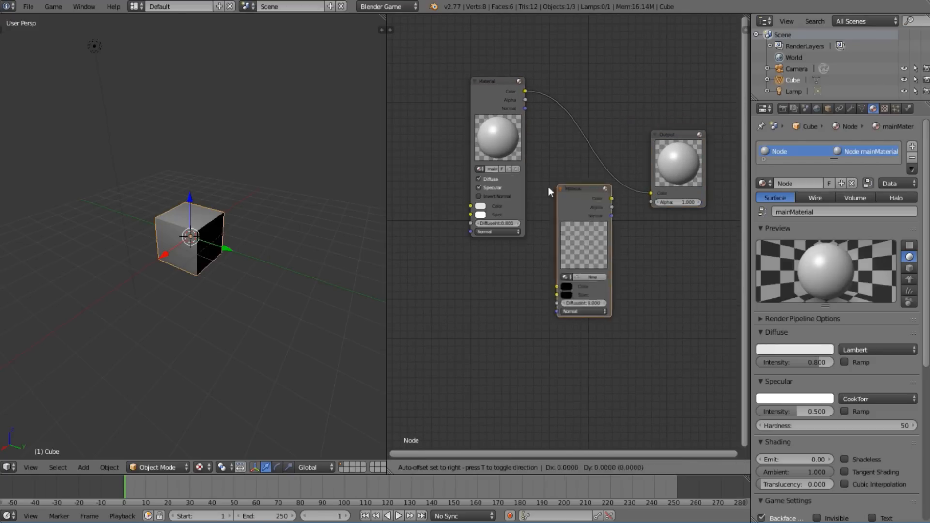
left_click(471, 243)
scroll(508, 317, "up", 2)
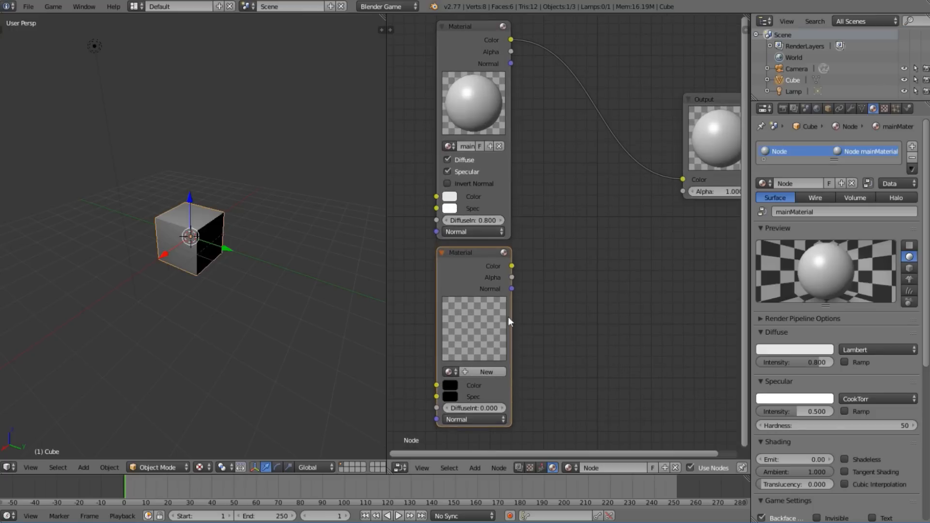
Create a new material named Mask in the second Material node, keeping the node as narrow as the first
left_click(483, 372)
left_click_drag(510, 349, 540, 351)
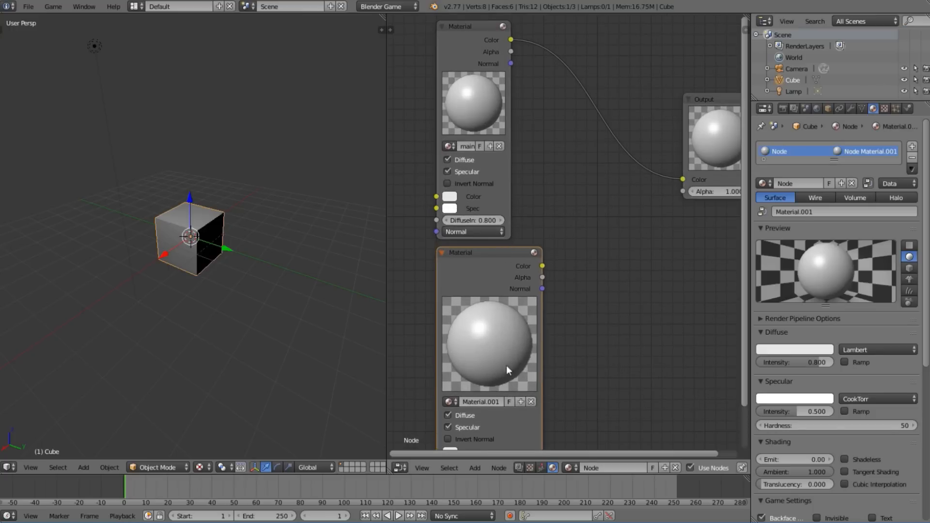
type("Mask")
key("Return")
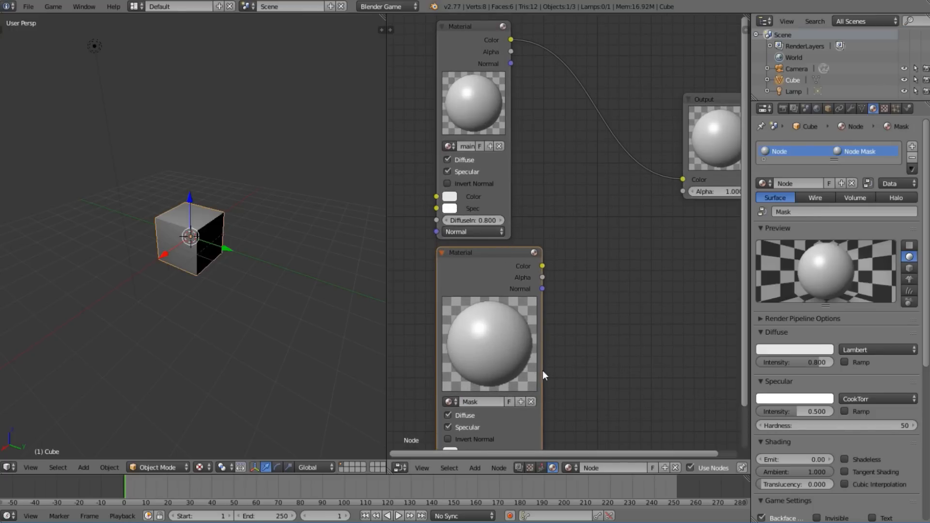
left_click_drag(541, 370, 511, 370)
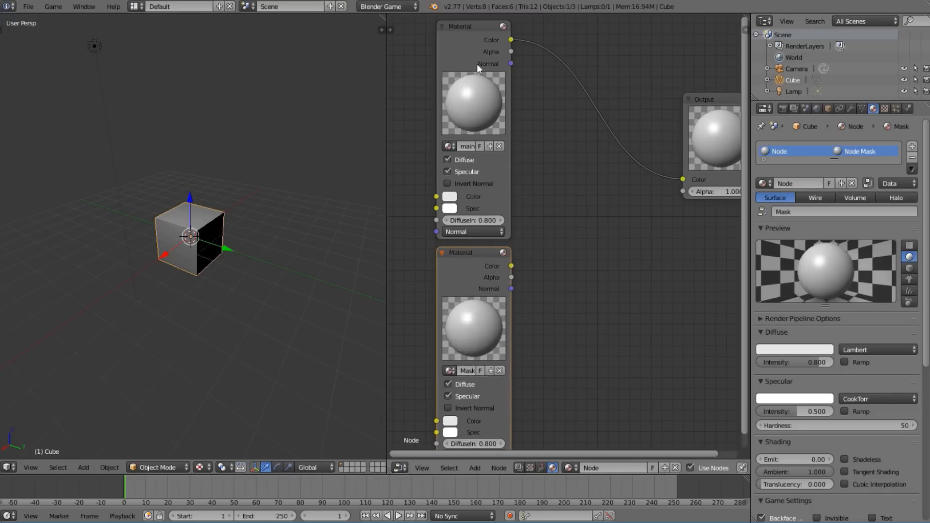
Collapse the Mask material's Diffuse settings and enable Transparency, with Z Transparency, in its render pipeline options
left_click_drag(511, 52, 790, 264)
scroll(778, 323, "down", 5)
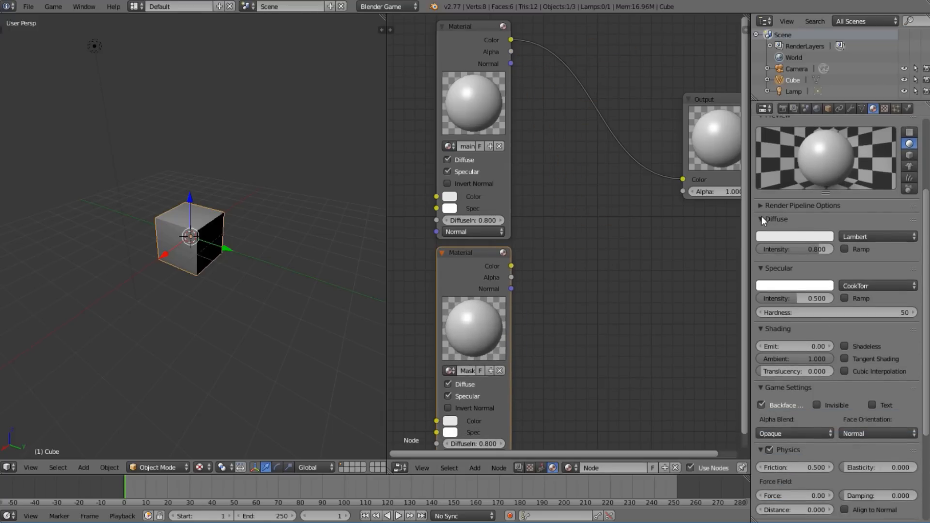
left_click(762, 216)
left_click(778, 206)
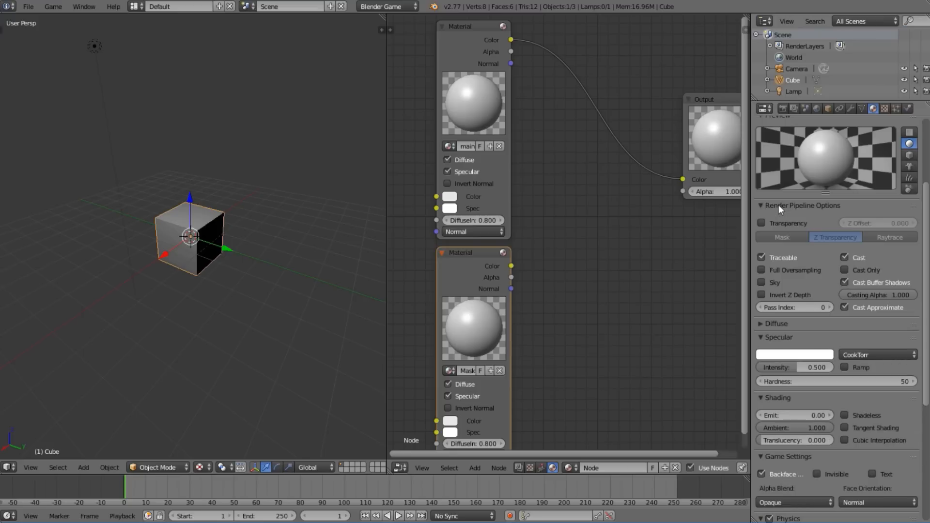
scroll(816, 275, "down", 5)
scroll(786, 224, "up", 2)
left_click(766, 157)
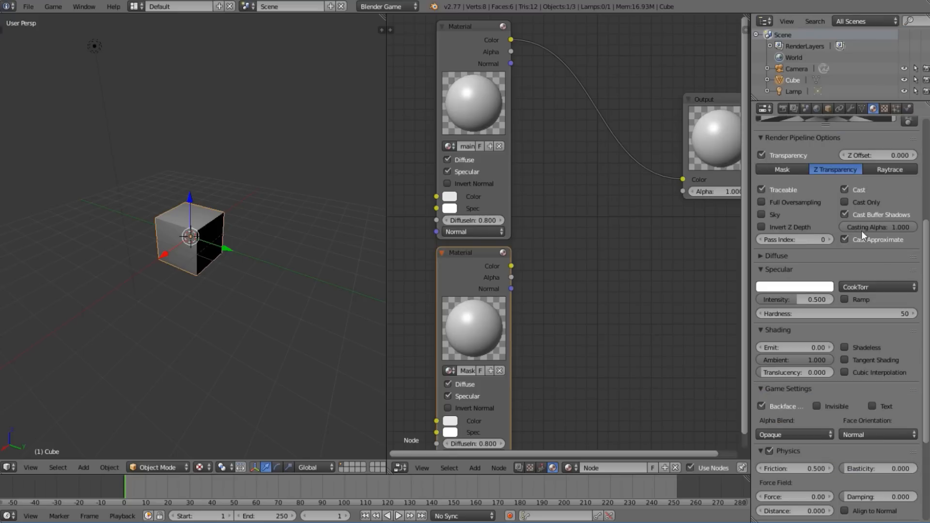
Examine the Mask material's transparency settings, including the Alpha and Specular values
scroll(858, 296, "down", 6)
left_click(771, 498)
scroll(771, 498, "down", 2)
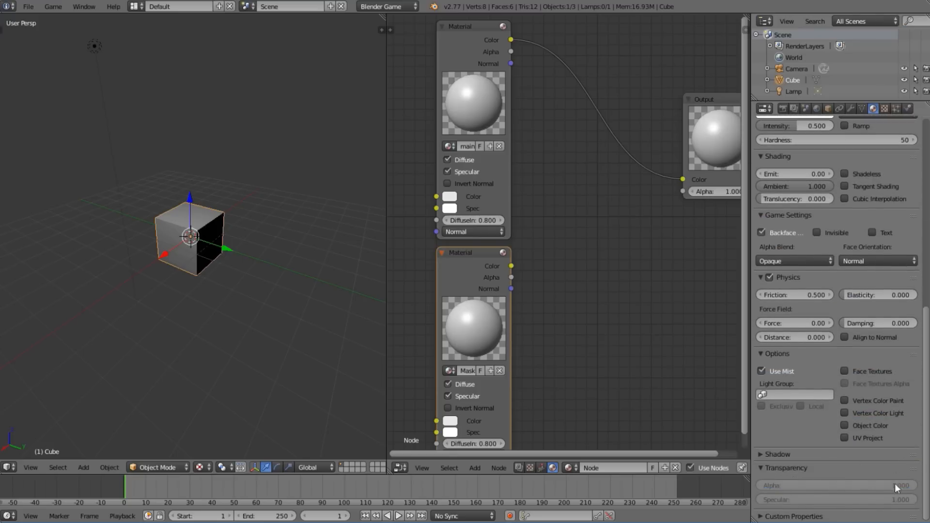
scroll(845, 417, "up", 4)
scroll(854, 406, "down", 4)
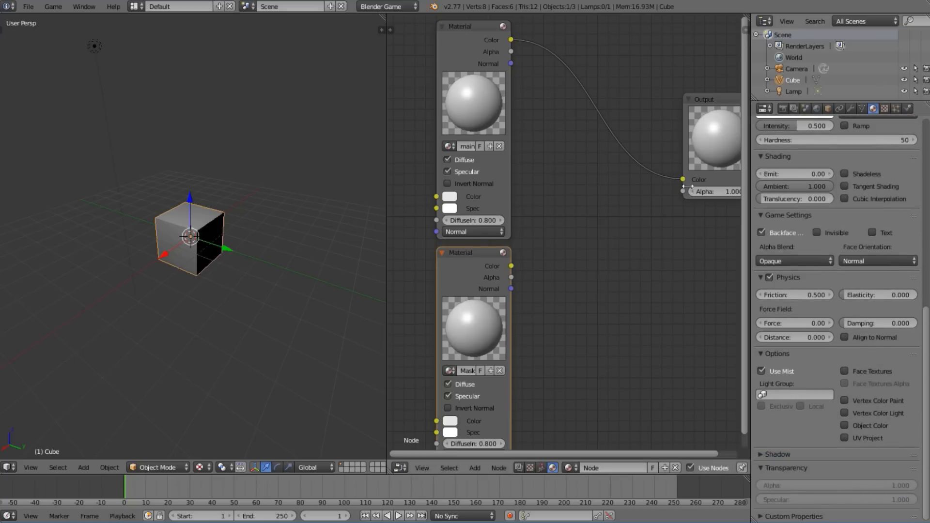
left_click_drag(512, 277, 683, 257)
mouse_move(857, 486)
left_mouse_down()
mouse_move(829, 486)
mouse_move(856, 486)
left_mouse_up()
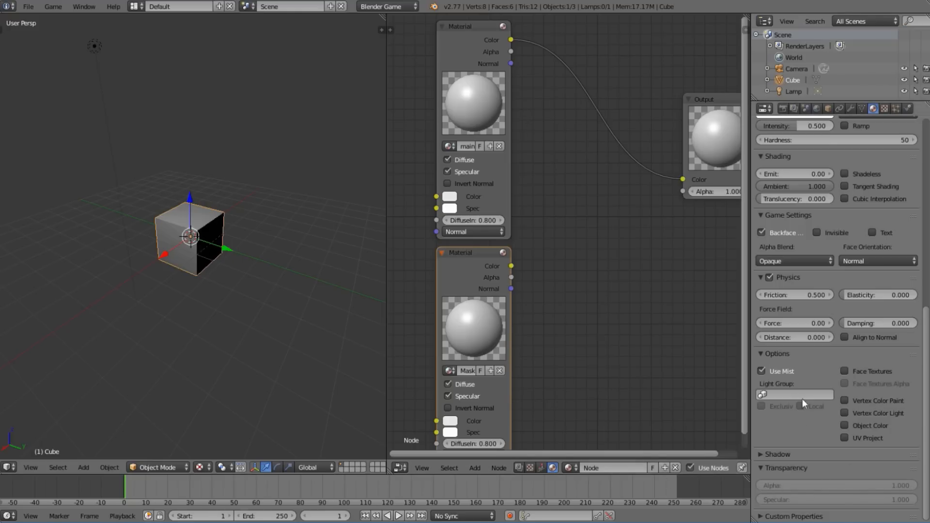
scroll(533, 281, "down", 1)
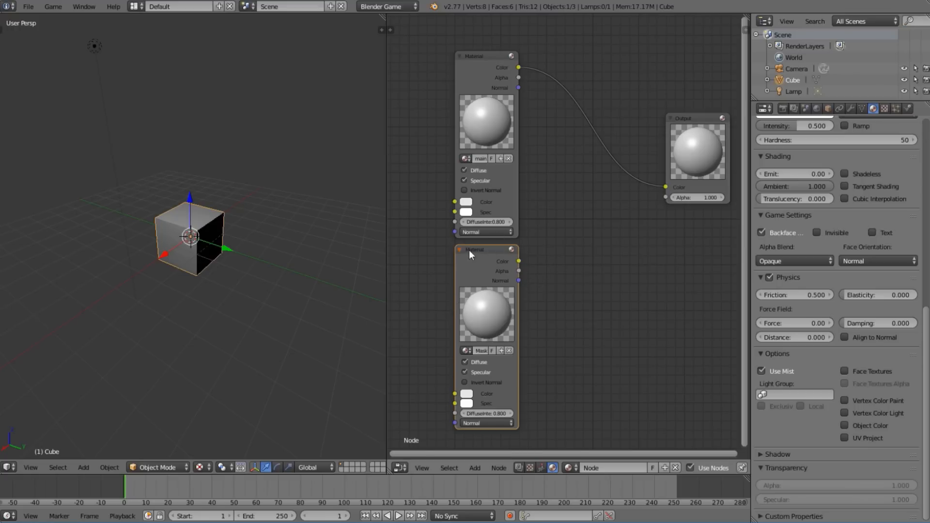
Review the Mask material's settings from the preview and pipeline options through to the game settings and transparency
left_click(497, 126)
left_click(485, 267)
scroll(838, 242, "up", 10)
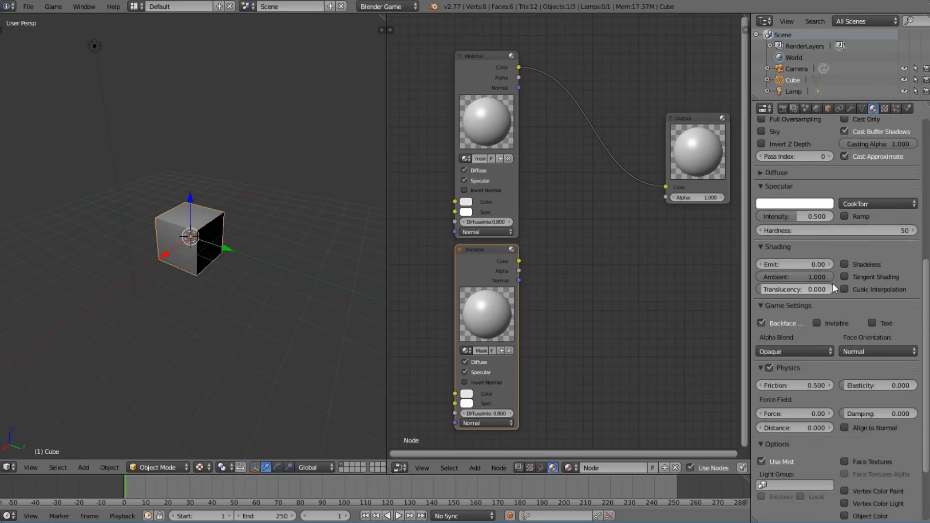
scroll(850, 317, "up", 5)
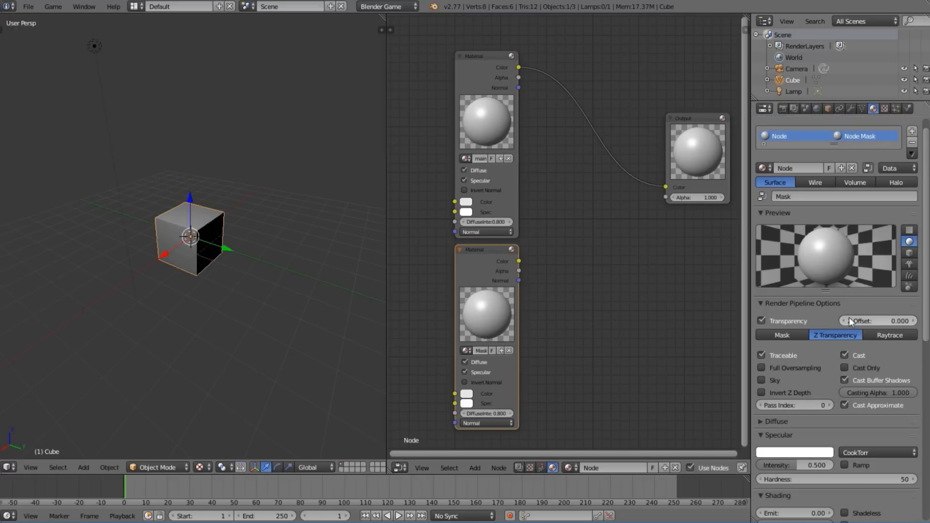
scroll(850, 321, "down", 12)
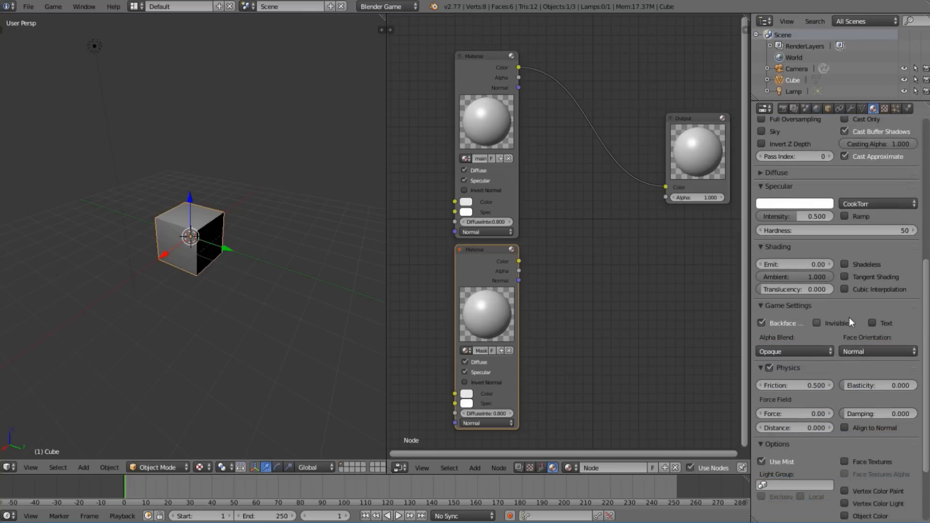
scroll(850, 318, "down", 3)
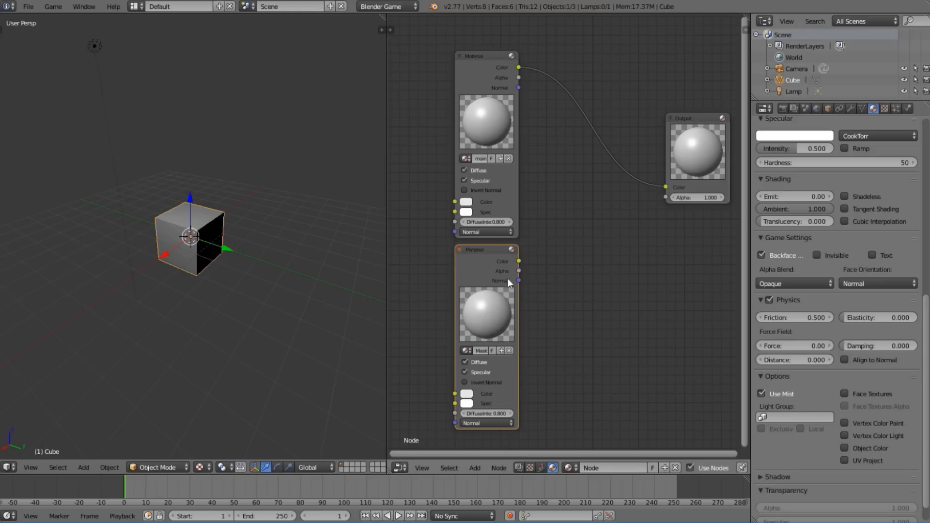
scroll(507, 278, "up", 3)
scroll(624, 226, "down", 2)
key("shift+a")
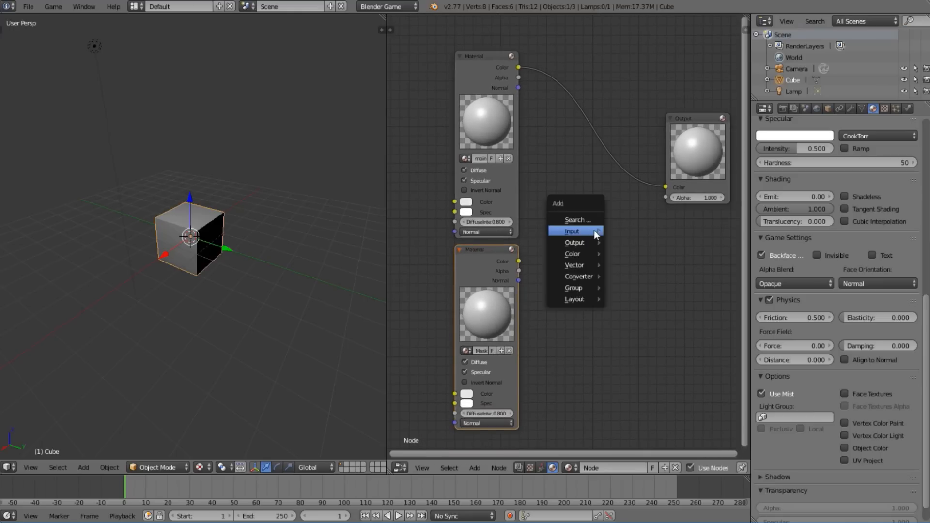
mouse_move(594, 231)
left_click(639, 243)
left_click(566, 233)
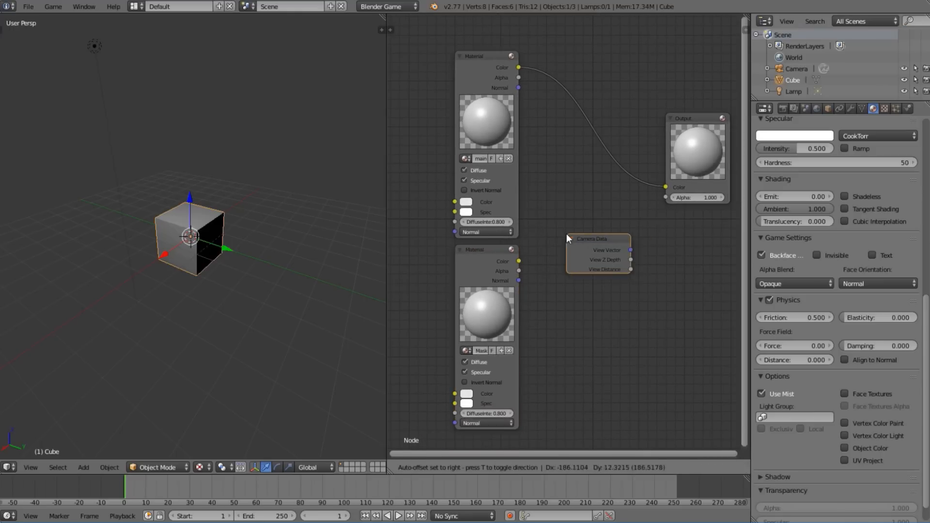
scroll(637, 254, "up", 1)
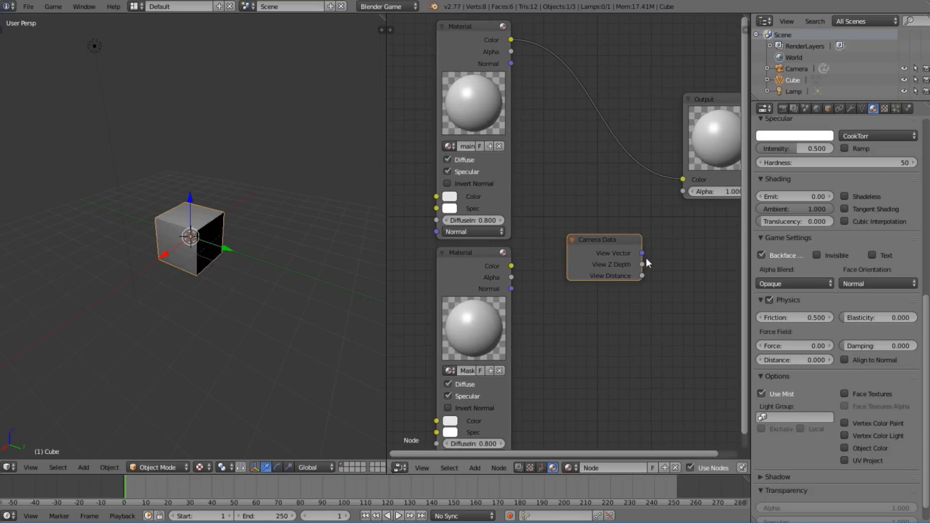
key("x")
Compare the mainMaterial and Mask nodes by selecting each in turn
left_click(466, 270)
left_click(488, 114)
left_click(492, 298)
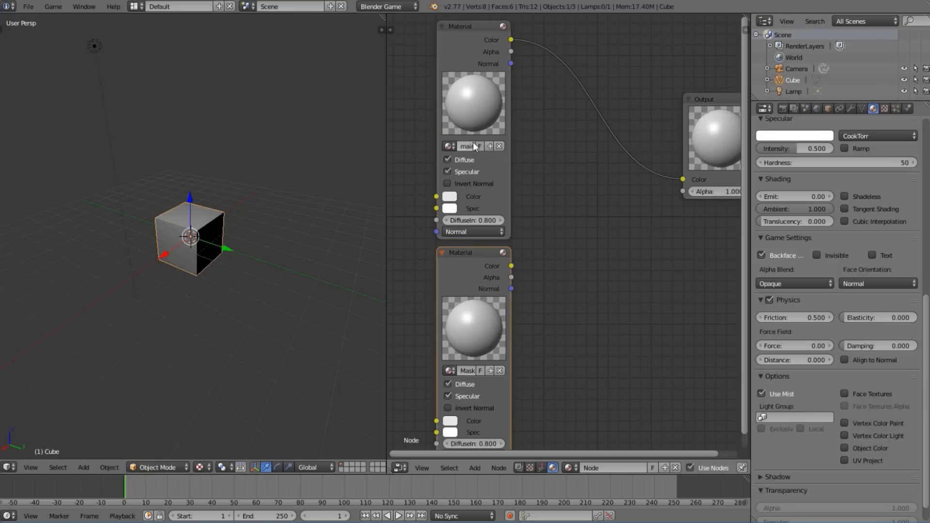
left_click(487, 113)
left_click(467, 298)
left_click(487, 129)
Move the Output node and the two Material nodes away from each other, leaving a wide gap between them
scroll(588, 143, "down", 3)
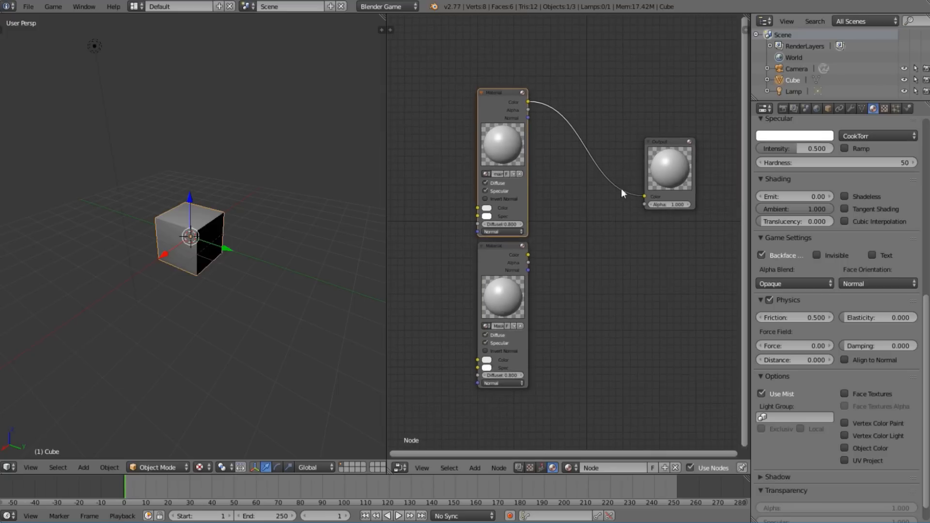
left_click_drag(644, 179, 716, 208)
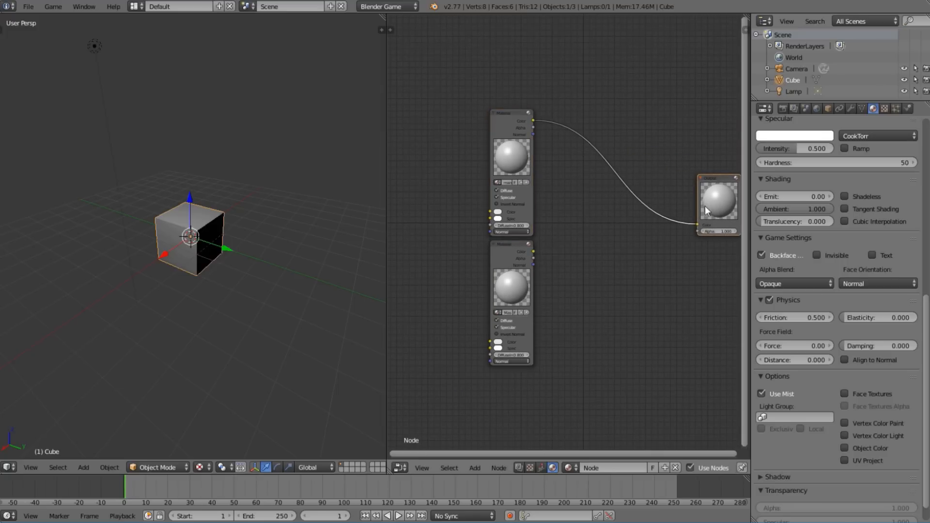
left_click(517, 256)
left_click(511, 172, "shift")
key("g")
left_click(476, 190)
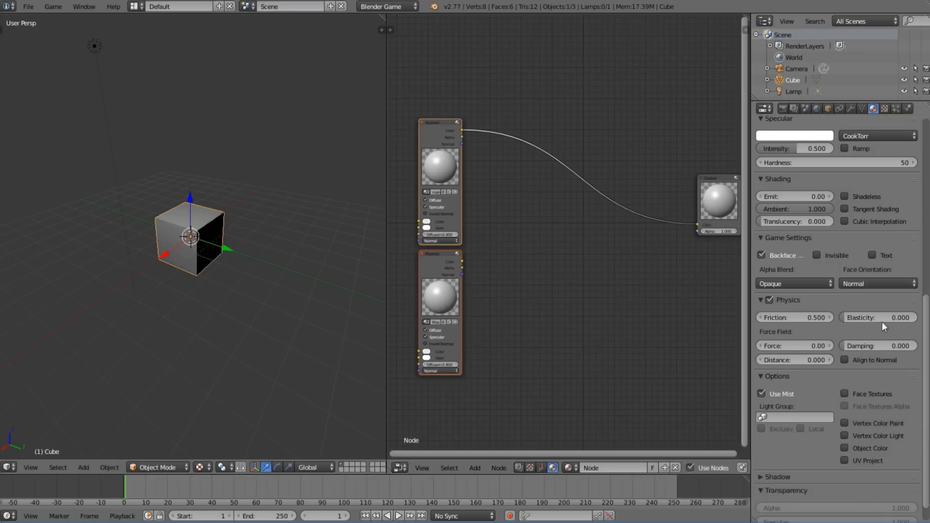
left_click(487, 281)
scroll(486, 280, "up", 3)
scroll(474, 223, "down", 1)
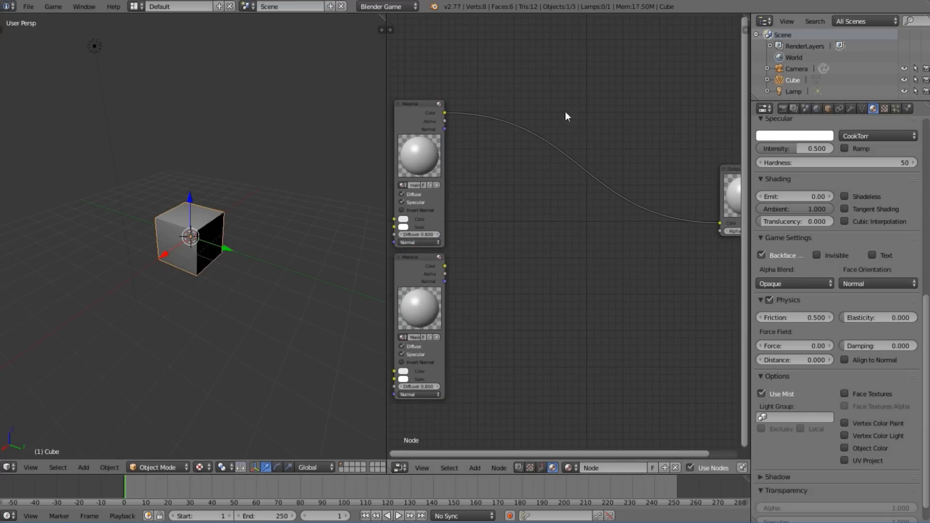
Make the Mask material shadeless
scroll(193, 268, "up", 5)
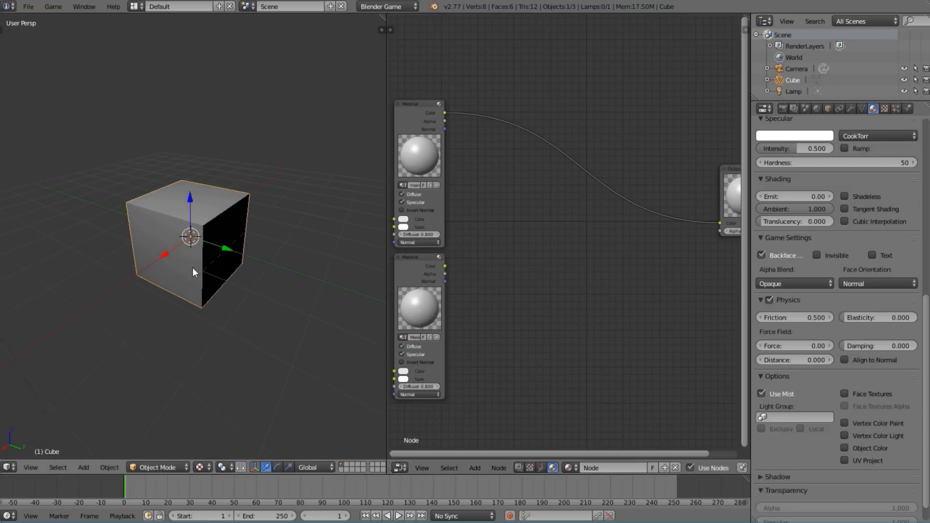
left_click(415, 312)
scroll(824, 310, "up", 5)
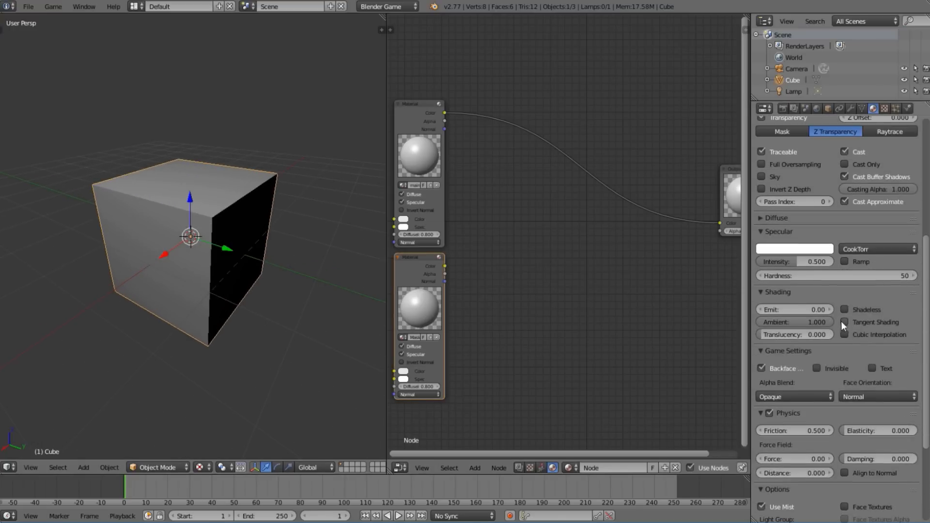
left_click(844, 310)
scroll(819, 271, "up", 5)
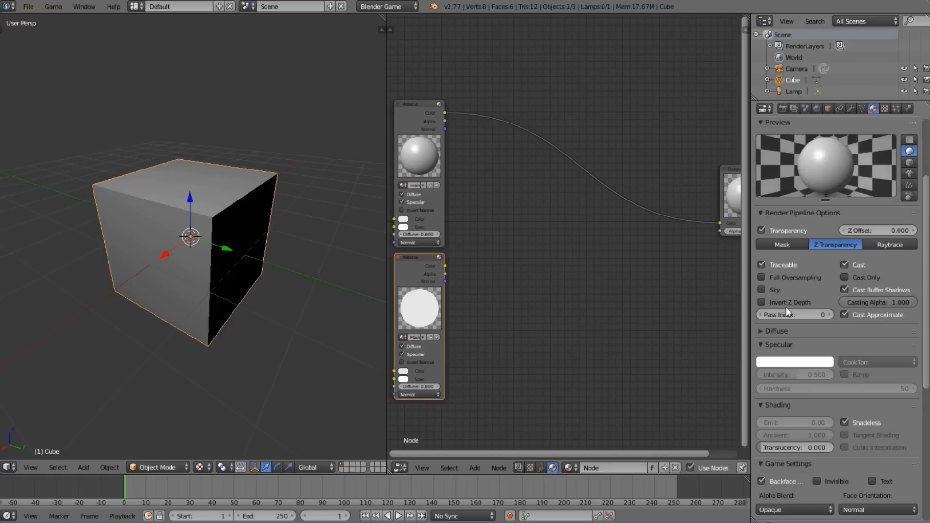
Set the Mask material's diffuse color to pure white and collapse its Specular settings
left_click(775, 334)
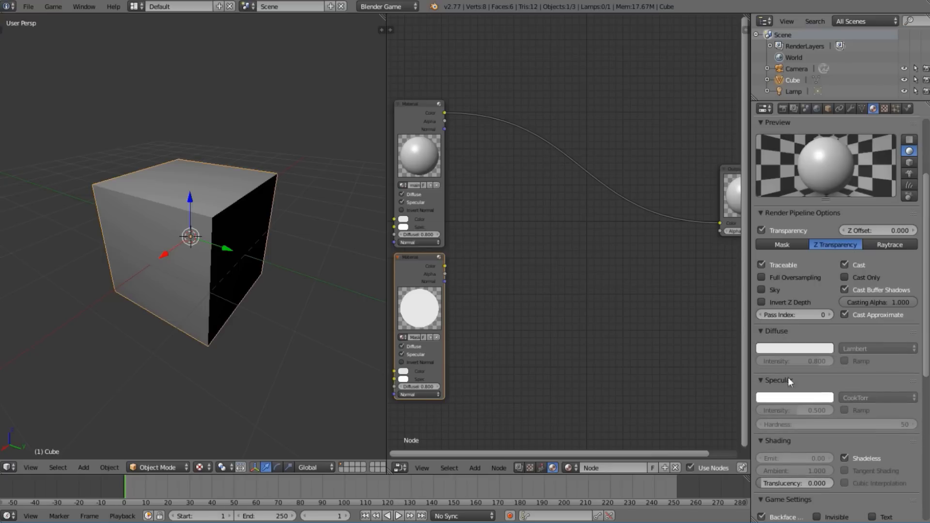
left_click(760, 381)
left_click(794, 348)
left_click_drag(824, 252, 826, 200)
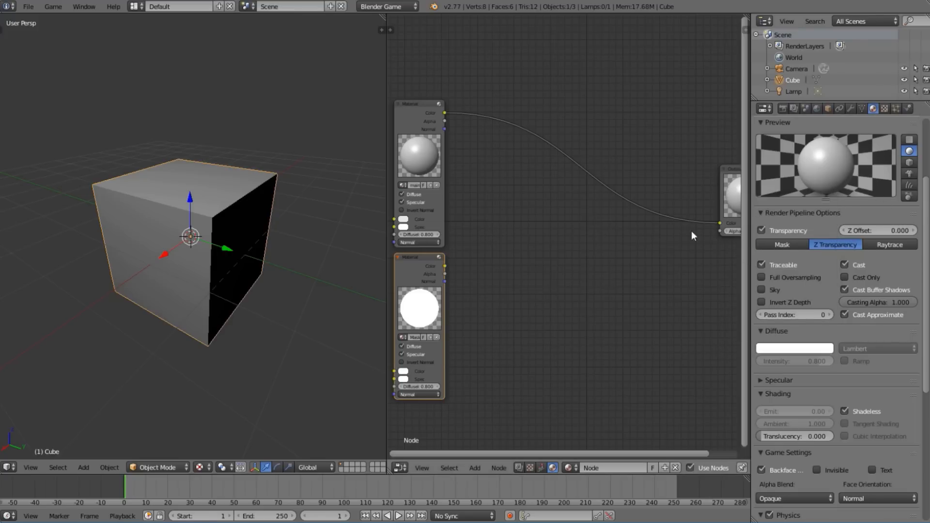
Add a Geometry node directly above the mainMaterial node
scroll(526, 231, "up", 2)
scroll(561, 201, "down", 3)
scroll(560, 199, "up", 1)
scroll(504, 160, "up", 2)
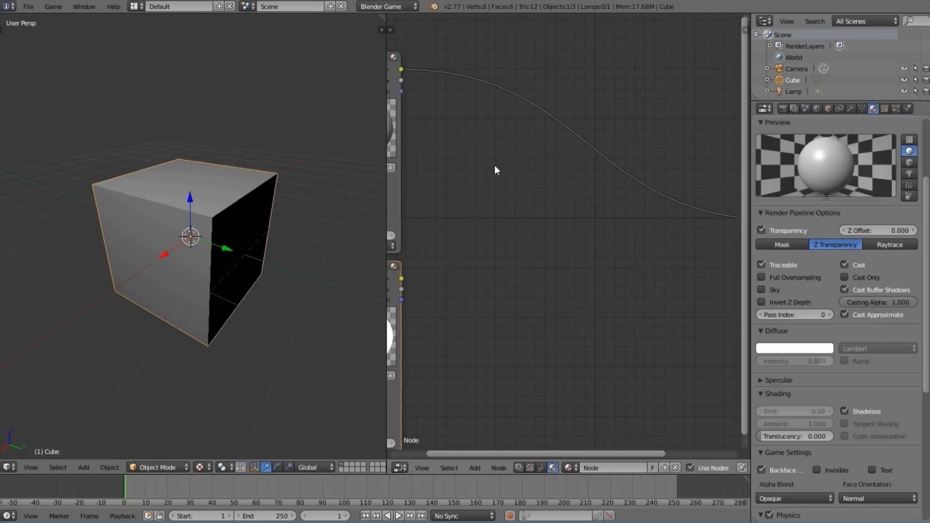
scroll(557, 180, "down", 2)
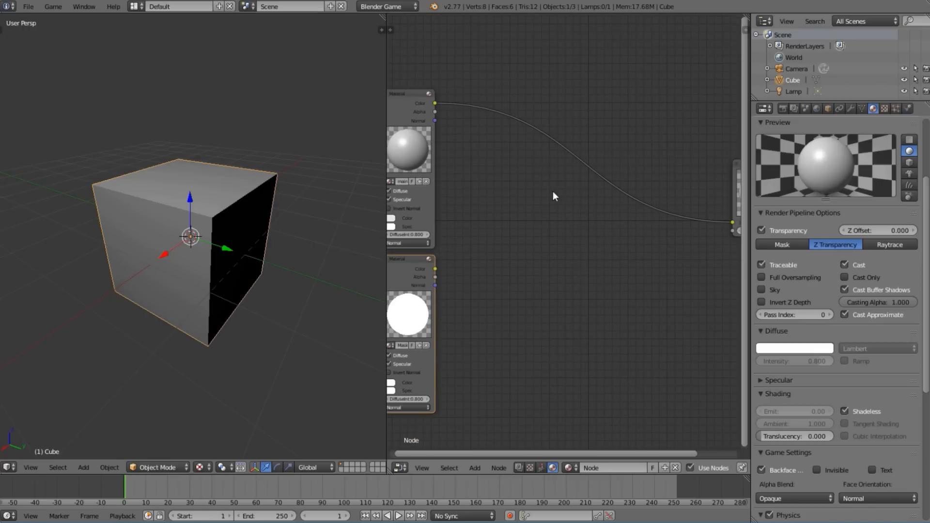
key("shift+a")
mouse_move(557, 174)
left_click(599, 247)
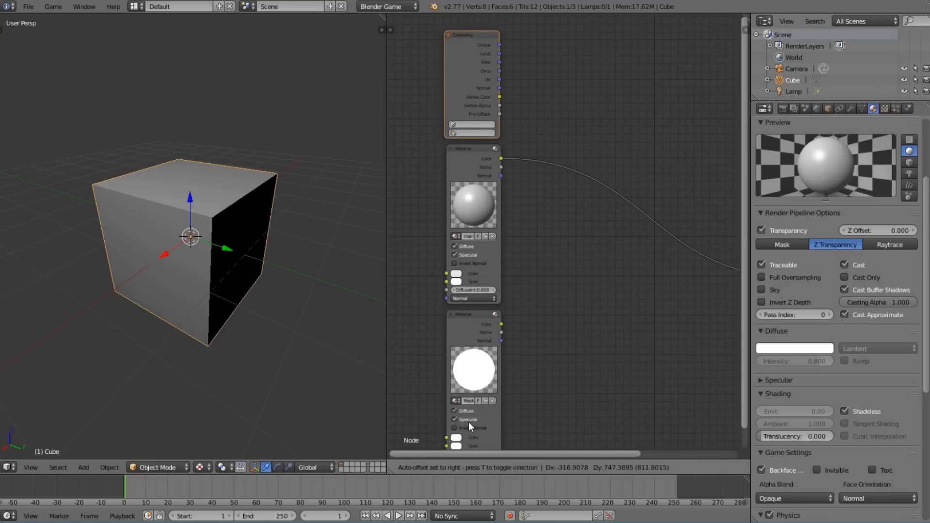
left_click(473, 420)
scroll(506, 79, "up", 4)
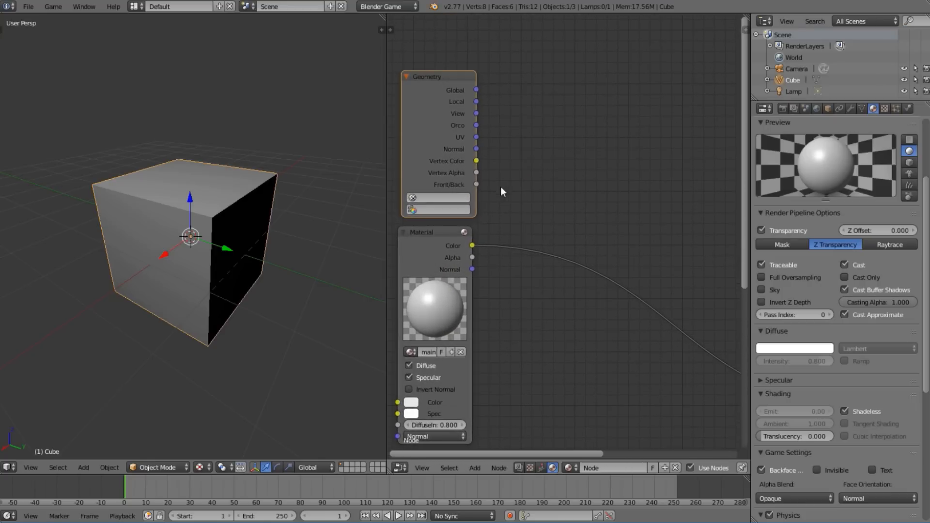
left_click_drag(476, 137, 540, 193)
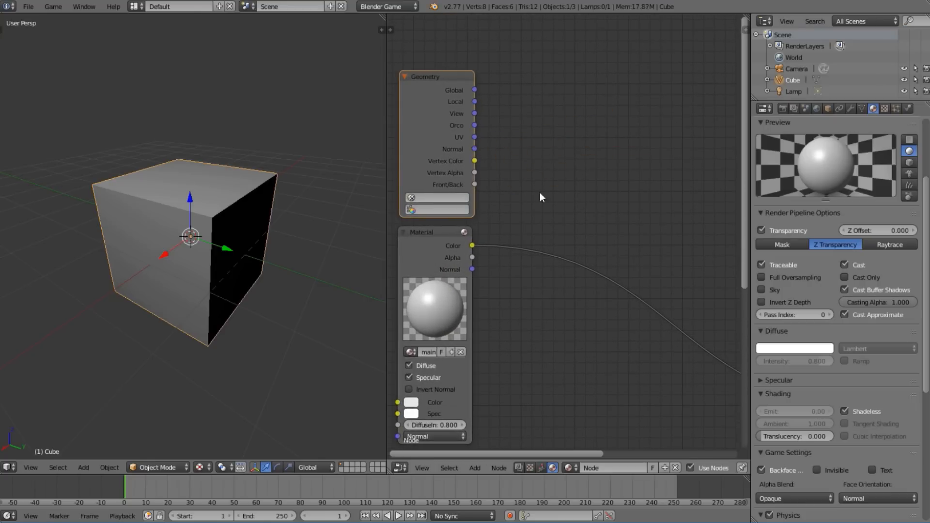
Create a new texture in the Mask material's first texture slot and bring up its image and mapping settings
left_click(885, 109)
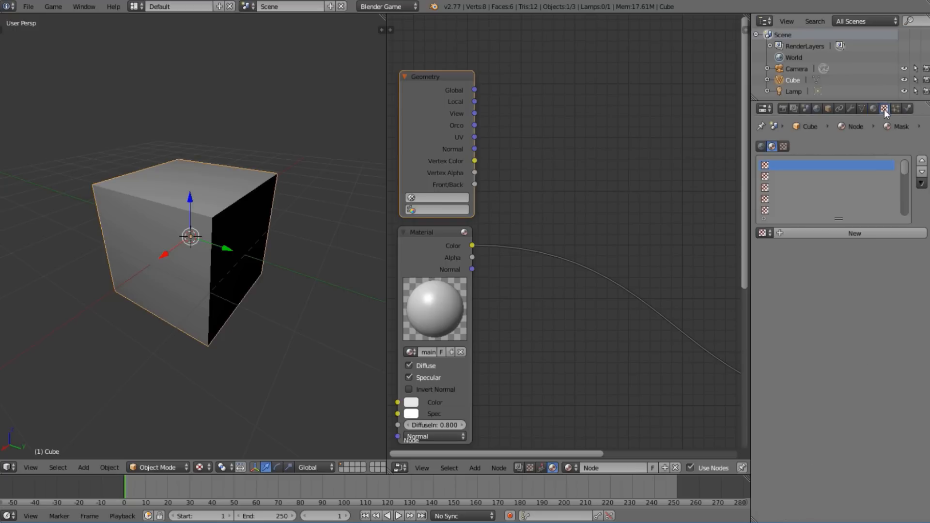
left_click(860, 233)
scroll(823, 349, "down", 5)
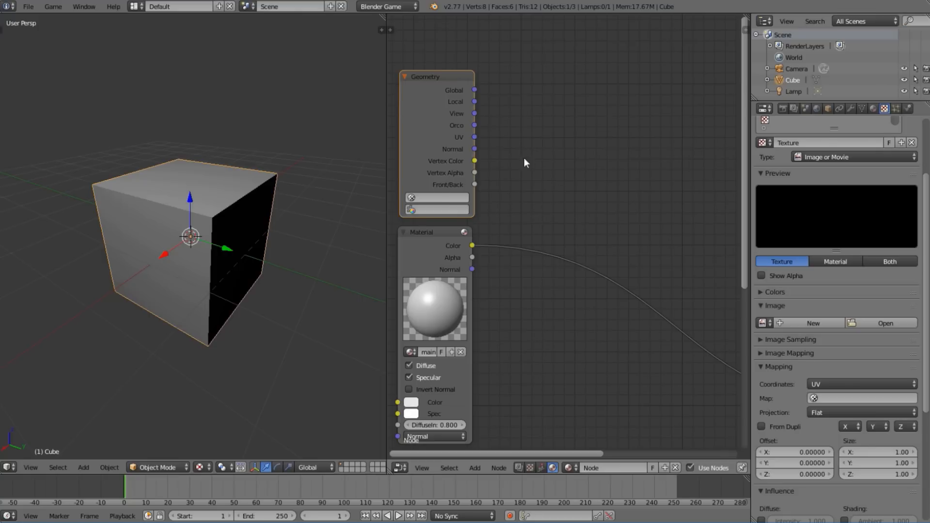
left_click_drag(470, 142, 617, 191)
Add a Texture node beside the Geometry node and connect the Geometry node's UV output to its Vector input
scroll(575, 240, "down", 2)
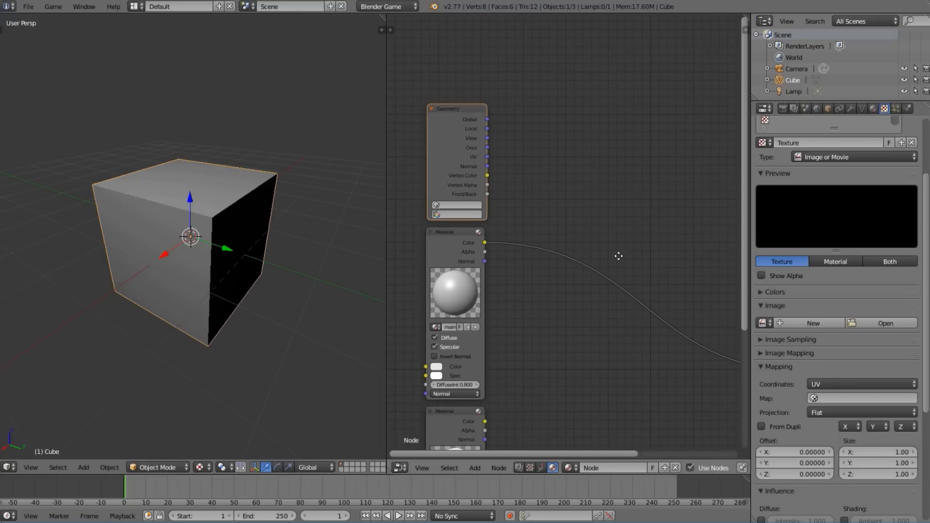
middle_click_drag(619, 256, 577, 256)
key("shift+a")
left_click(530, 226)
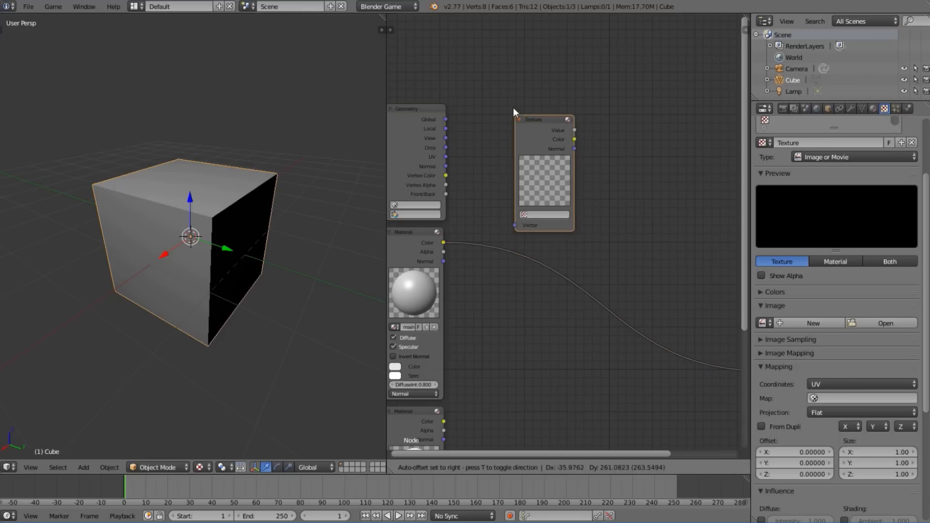
left_click(494, 90)
left_click_drag(446, 157, 496, 206)
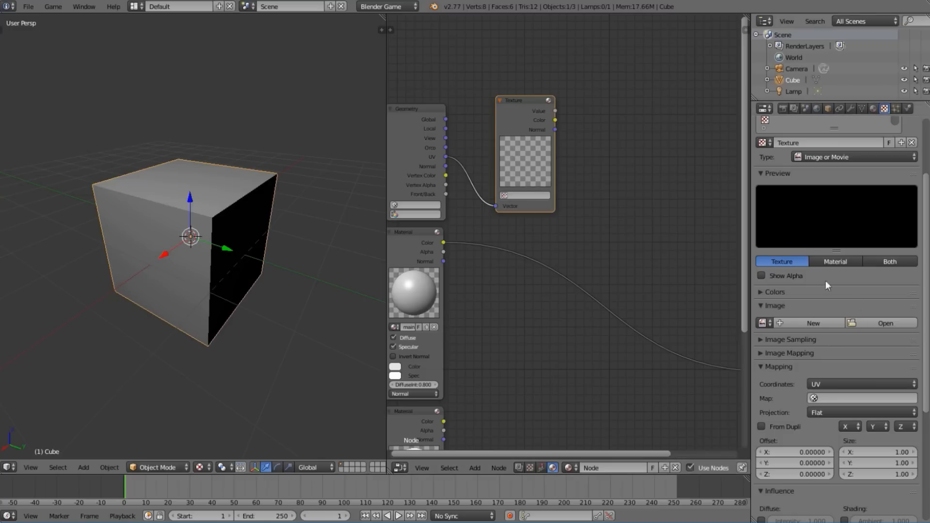
left_click(522, 197)
scroll(848, 228, "up", 3)
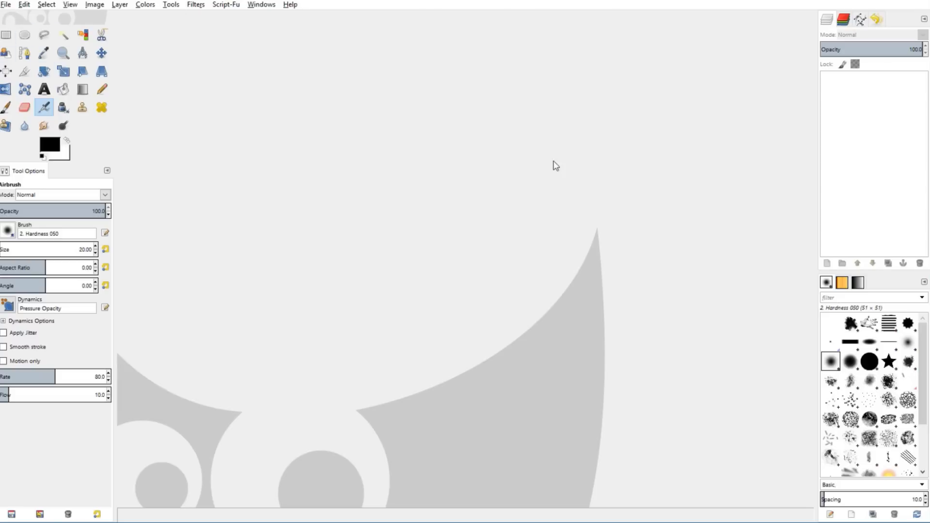
Switch to GIMP and create a new blank 400 × 400 px image
left_click(5, 5)
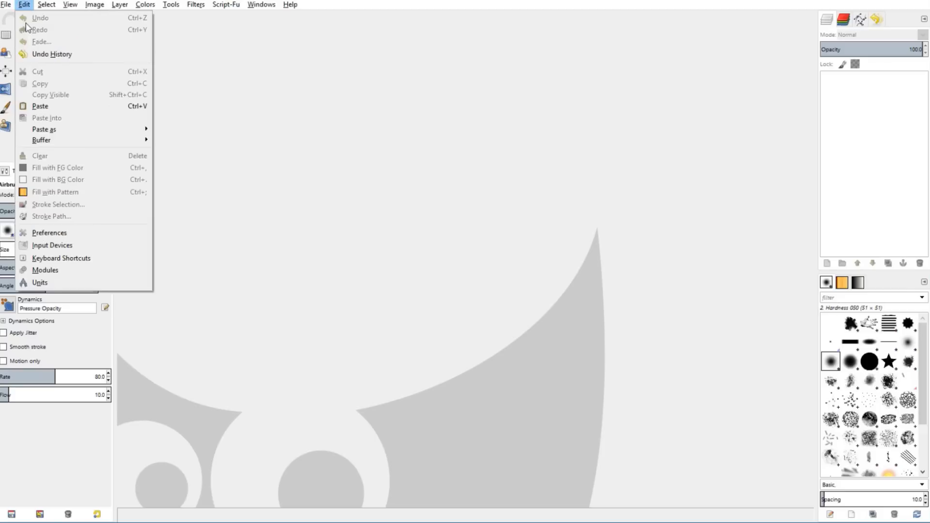
left_click(24, 17)
left_click_drag(55, 43, 3, 50)
type("400")
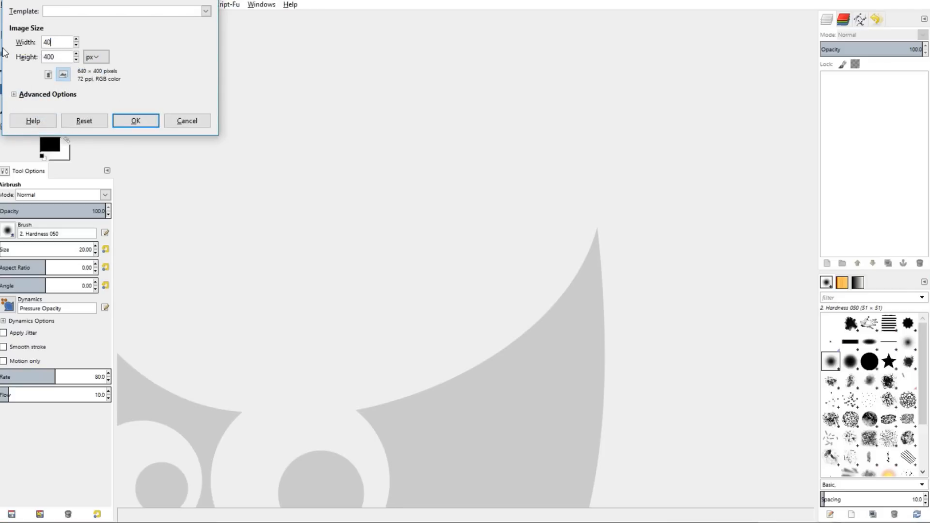
left_click(135, 121)
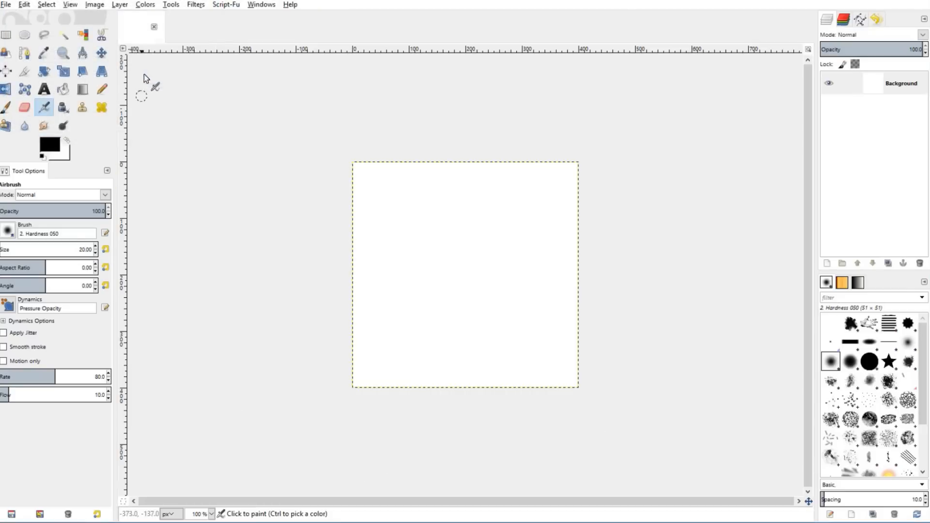
Render a Difference Clouds pattern on the image with Tilable enabled and Detail set to 2
left_click(203, 6)
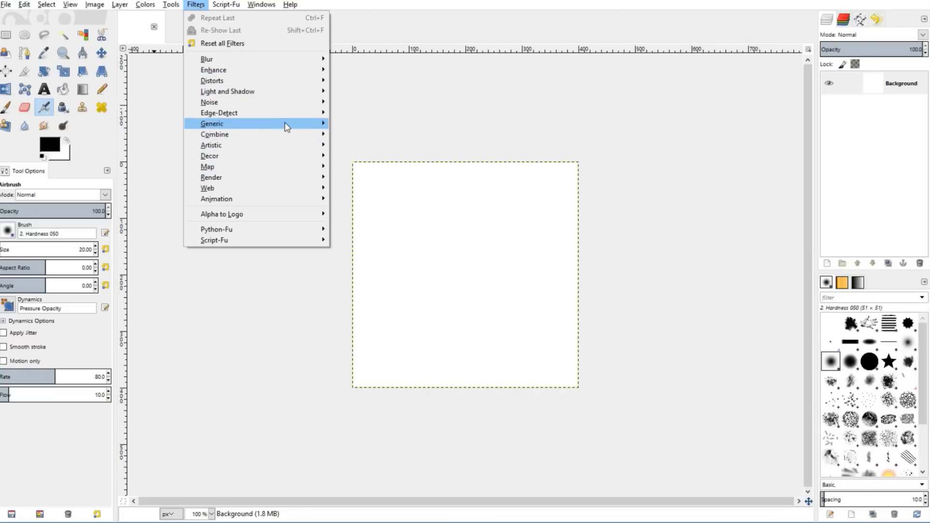
mouse_move(276, 183)
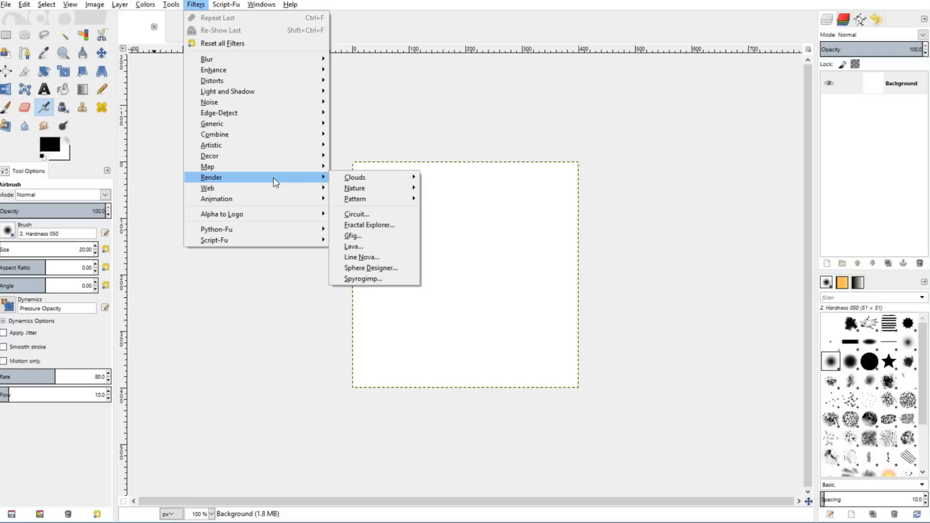
mouse_move(346, 178)
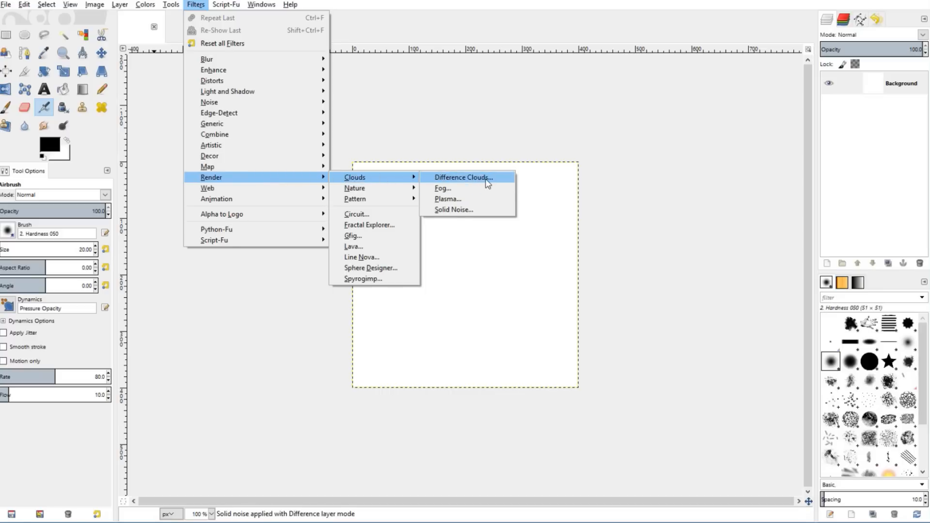
left_click(487, 181)
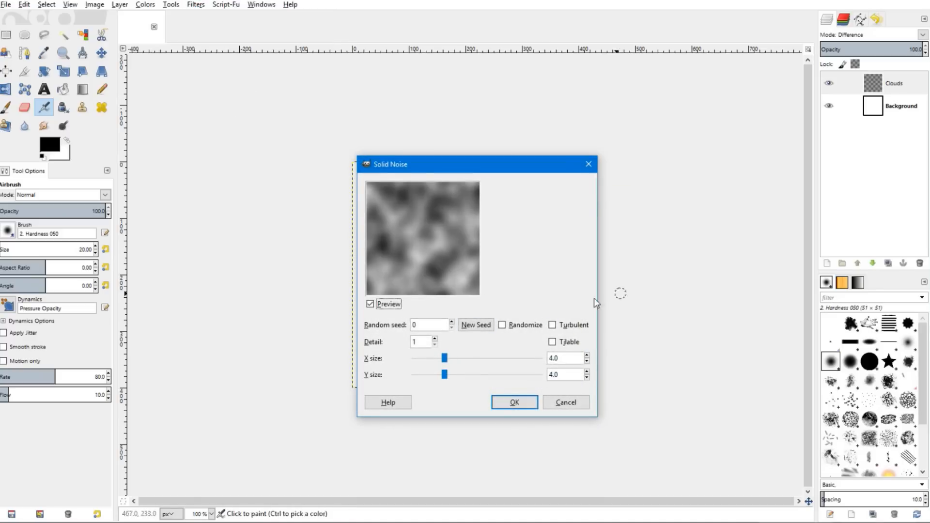
left_click(559, 345)
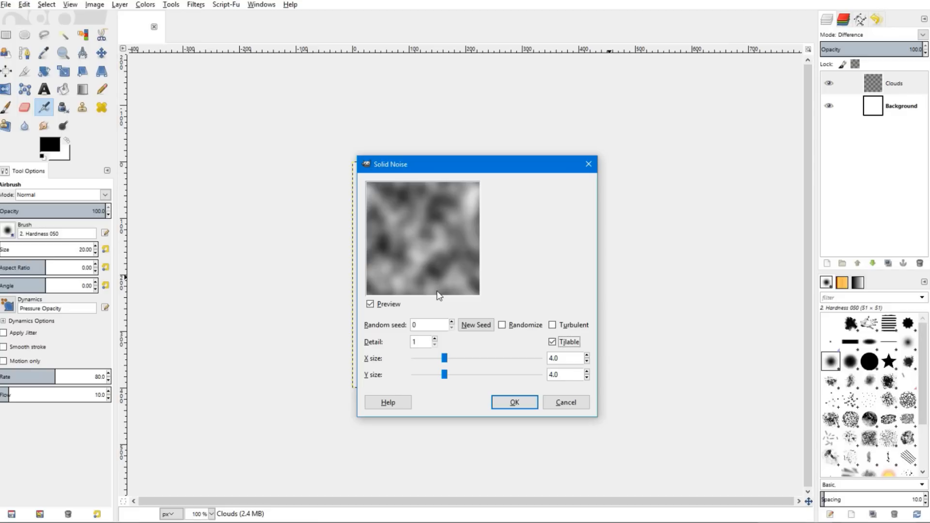
left_click(435, 340)
left_click(436, 340)
left_click(435, 339)
left_click(436, 345)
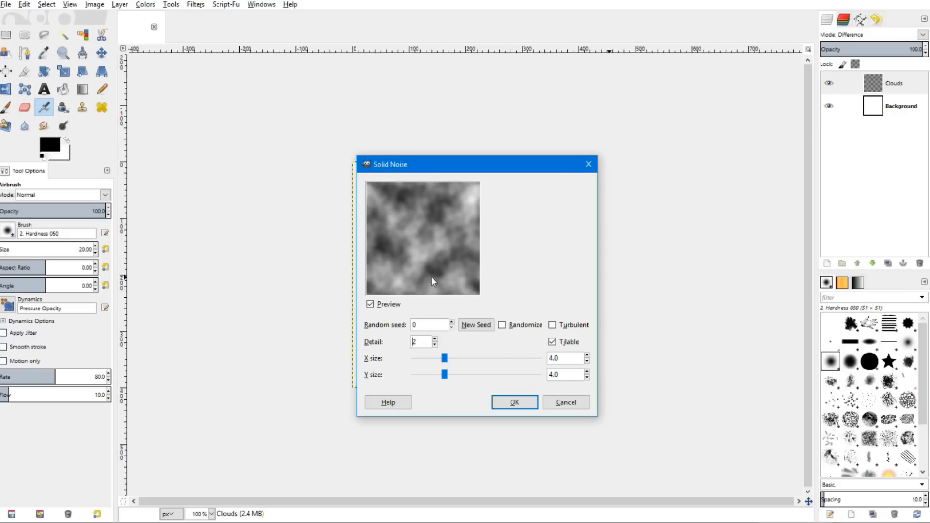
left_click(435, 339)
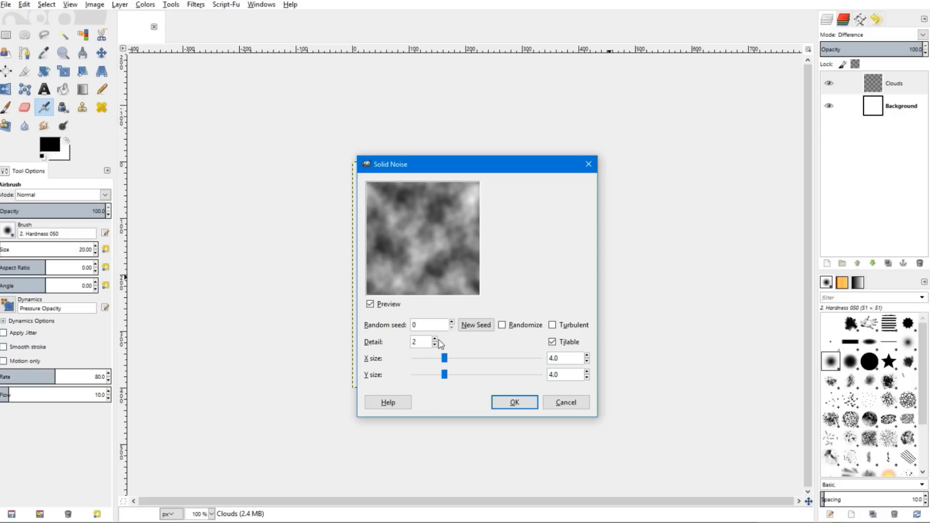
left_click(515, 402)
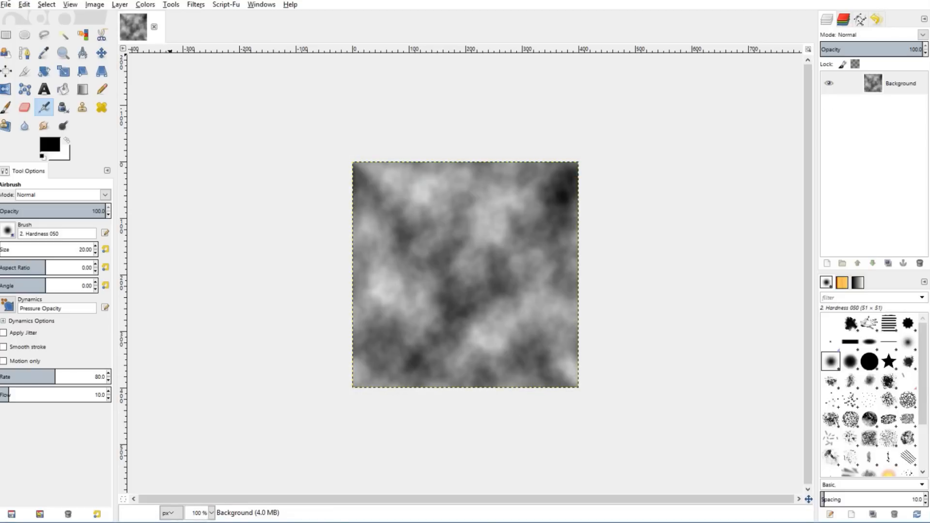
Export the cloud image to the Desktop as Clouds.png with the offered PNG settings
left_click(6, 6)
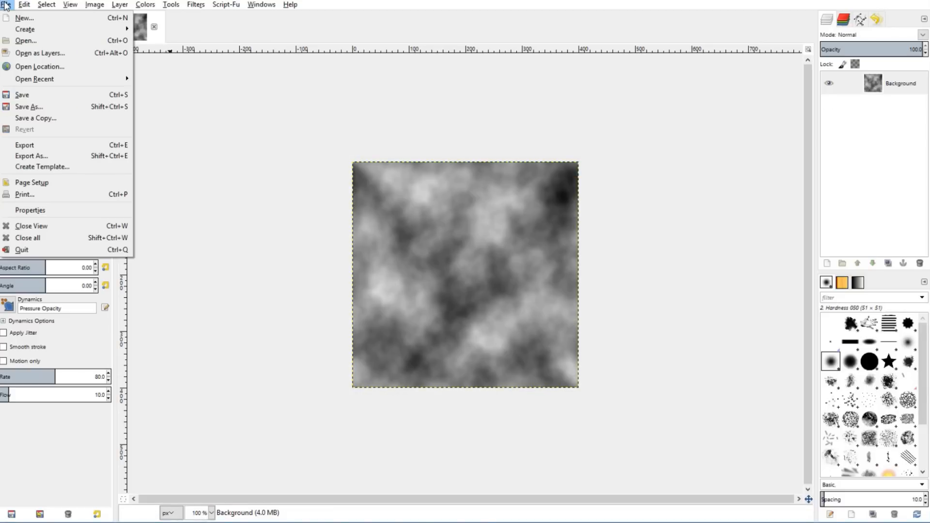
left_click(36, 160)
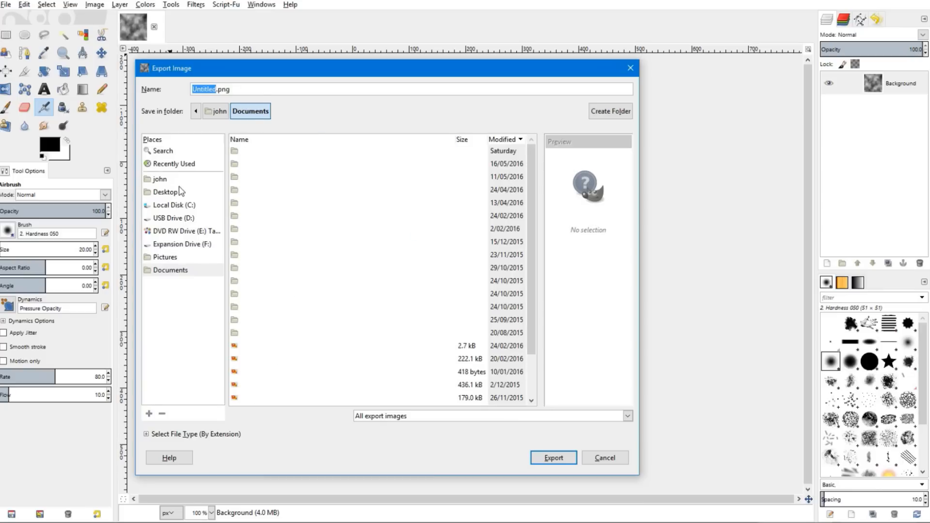
type("Clouds")
left_click(163, 193)
left_click(557, 459)
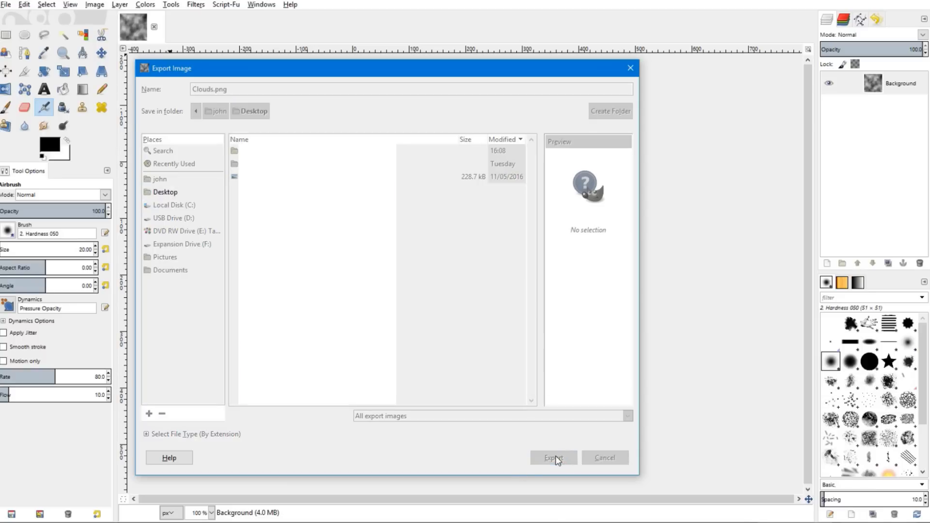
left_click(478, 381)
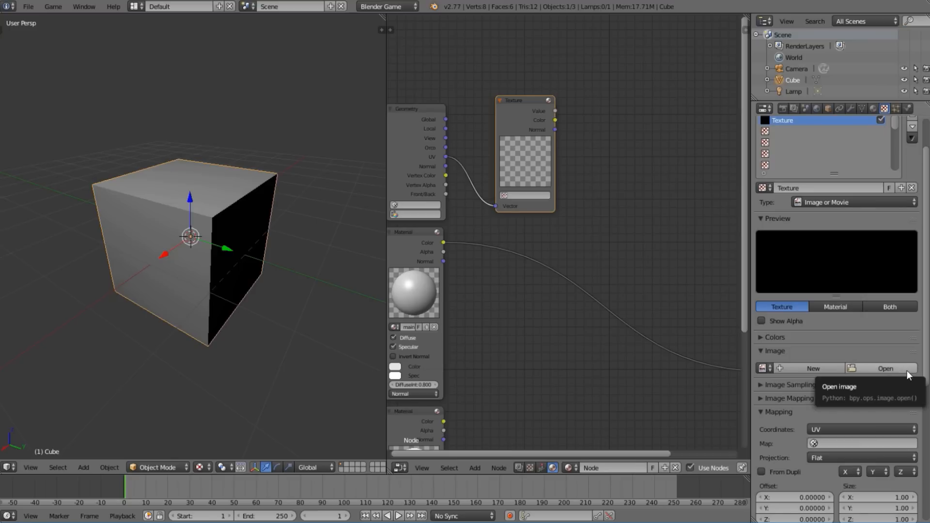
Return to Blender and load Clouds.png from the Desktop as the image of the Mask material's texture
left_click(908, 375)
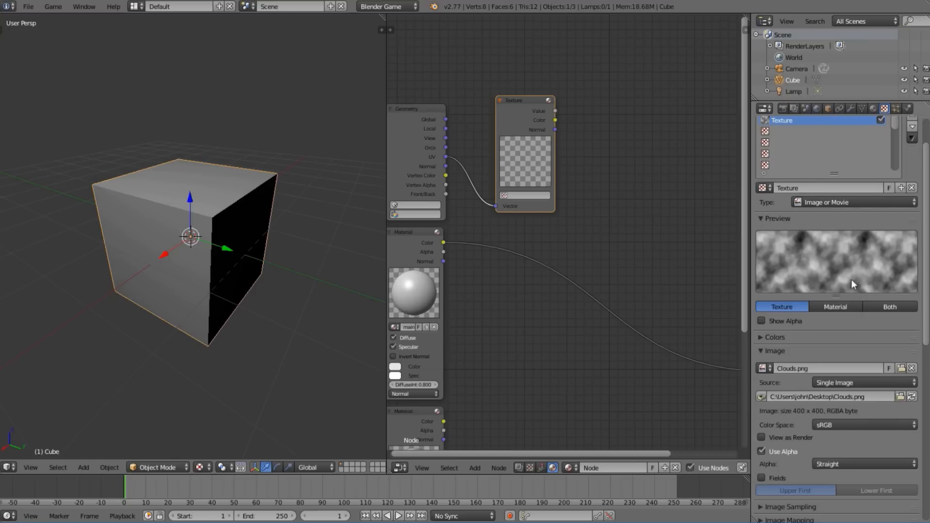
scroll(839, 261, "up", 3)
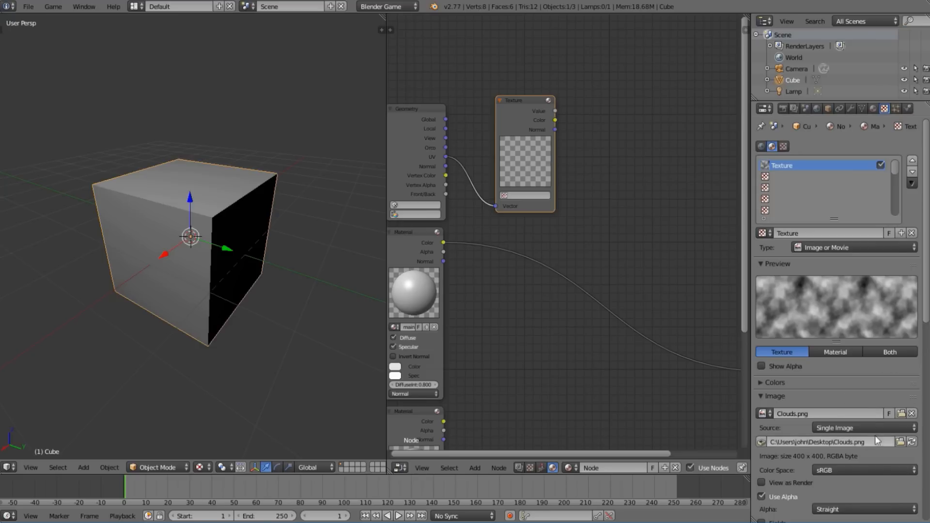
scroll(868, 383, "down", 6)
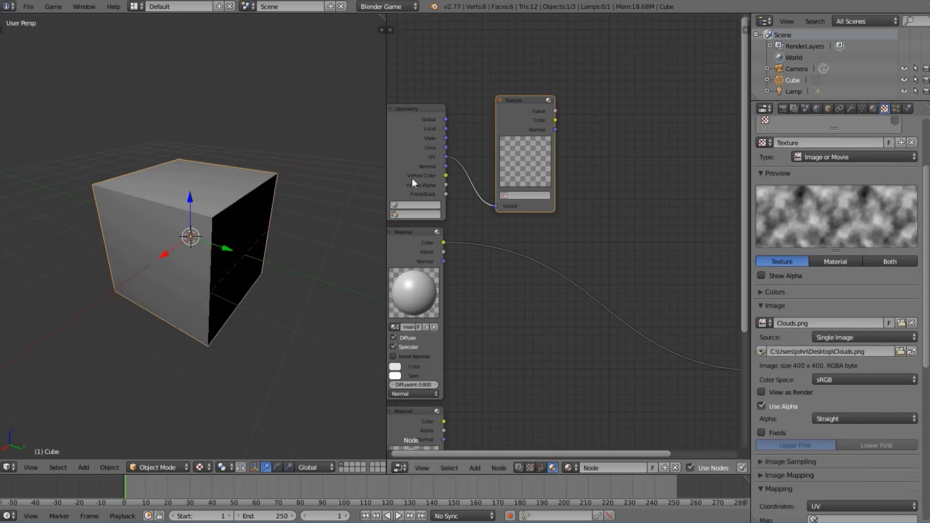
Assign the cloud texture to the Texture node and connect its Color output to the Output node's Color input
left_click(539, 196)
left_click(533, 211)
scroll(679, 278, "down", 2)
middle_click_drag(640, 279, 555, 276)
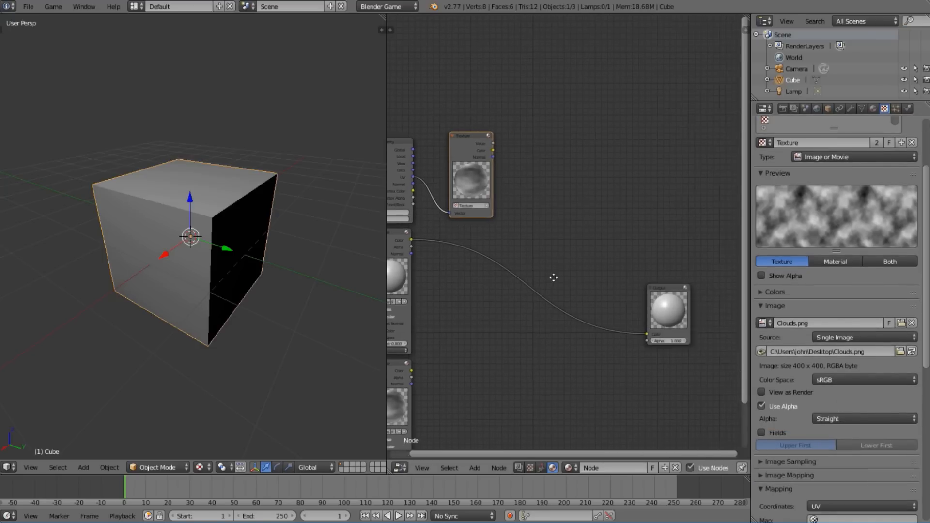
mouse_move(472, 148)
left_mouse_down()
mouse_move(634, 157)
mouse_move(614, 343)
mouse_move(623, 331)
left_mouse_up()
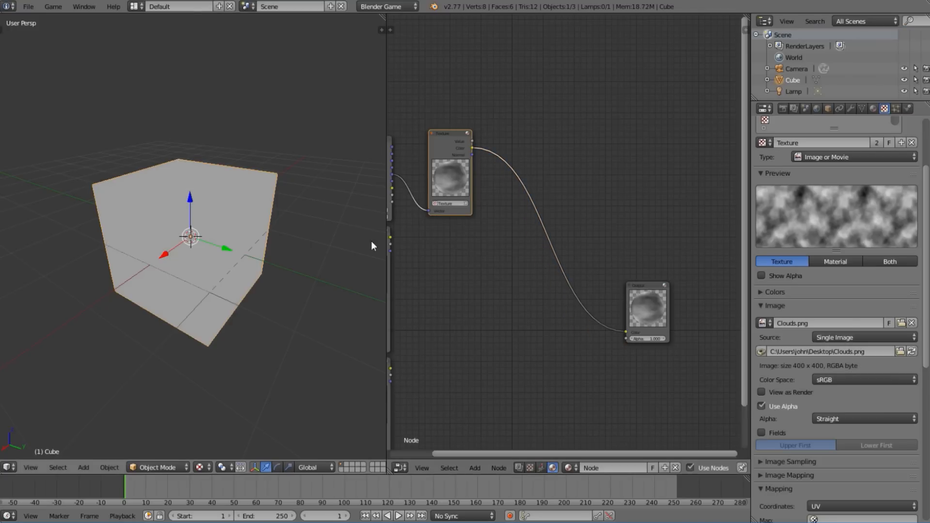
middle_click_drag(508, 246, 570, 253)
scroll(571, 254, "up", 3)
Apply a UV mapping to all faces of the cube in Edit Mode and return to Object Mode
key("Tab")
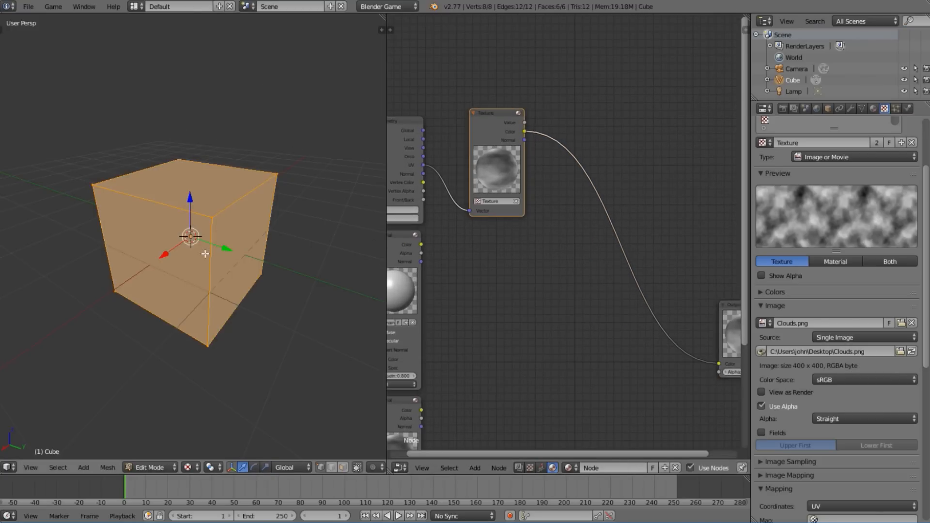
key("u")
left_click(171, 371)
middle_click_drag(144, 284, 97, 243)
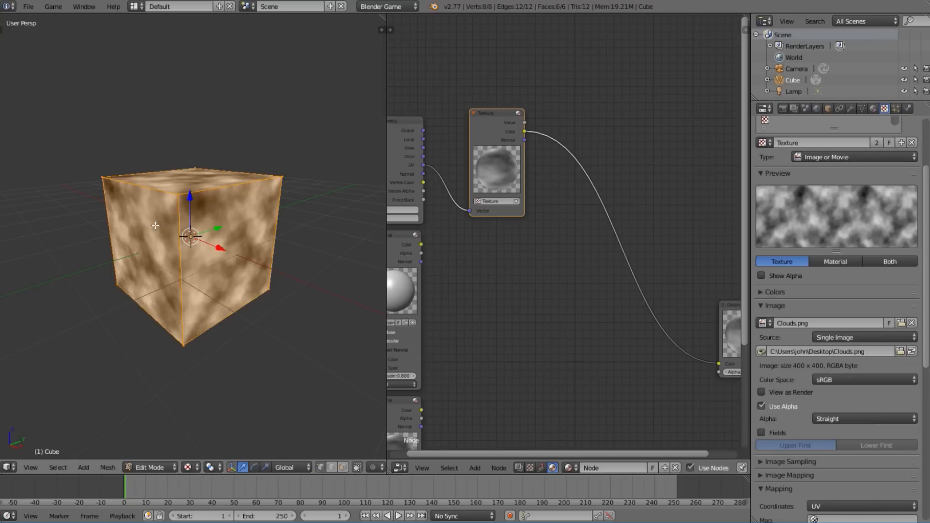
key("Tab")
Move the Output node higher, nearer the level of the Texture node
middle_click_drag(442, 214, 558, 223)
scroll(558, 222, "up", 2)
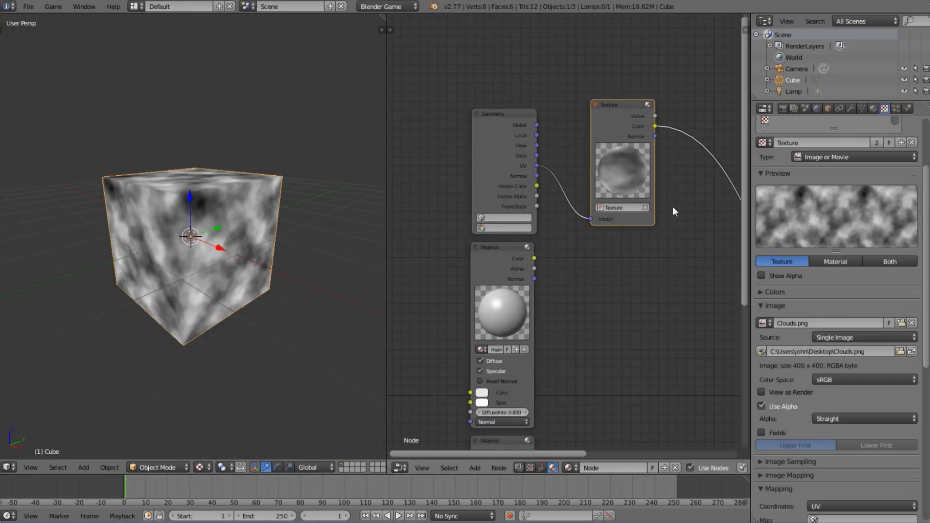
scroll(655, 214, "down", 3)
middle_click_drag(690, 234, 593, 222)
left_click_drag(680, 311, 695, 271)
Select the Mask material node and unlink the cloud texture from the material's first texture slot
scroll(667, 179, "up", 2)
middle_click_drag(489, 327, 560, 223)
left_click(457, 323)
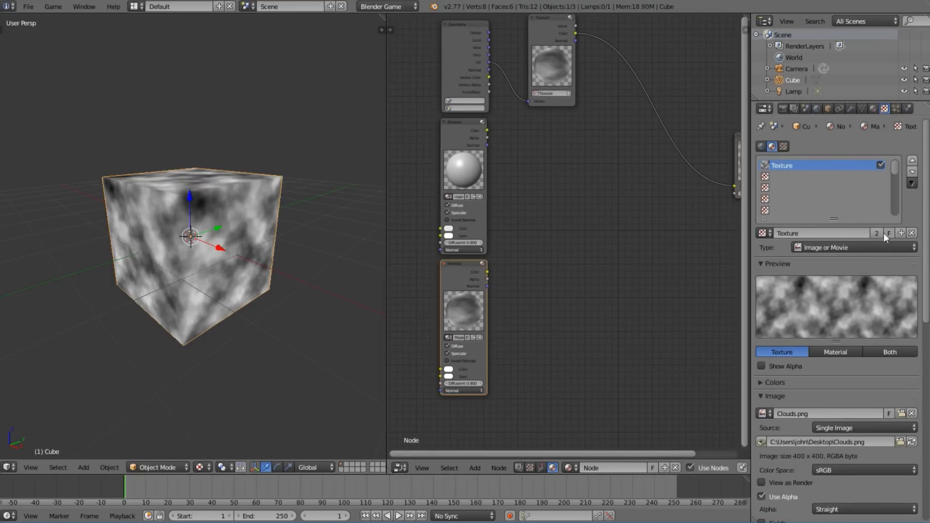
left_click(912, 233)
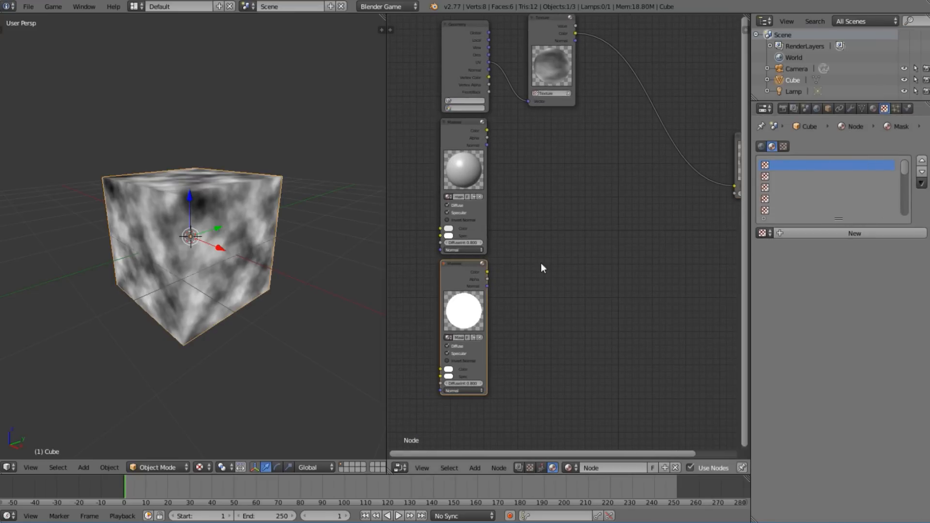
Add a Math node and insert it into the link between the Texture node's Color and the Output node
scroll(536, 266, "up", 1)
middle_click_drag(536, 267, 487, 293)
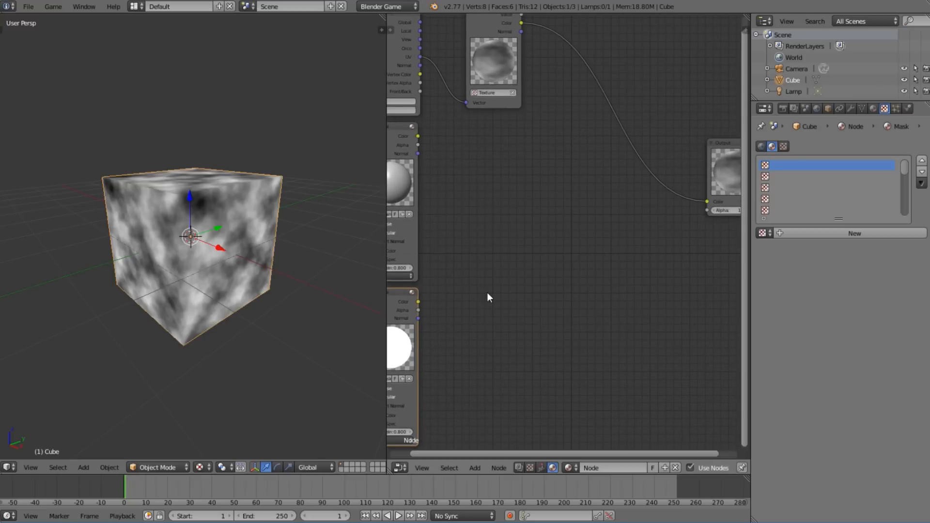
key("shift+a")
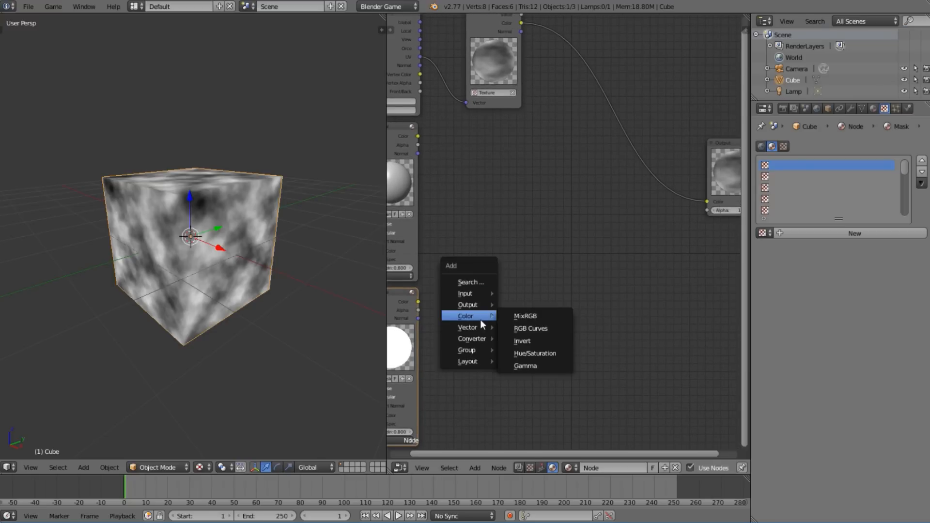
mouse_move(470, 334)
left_click(519, 361)
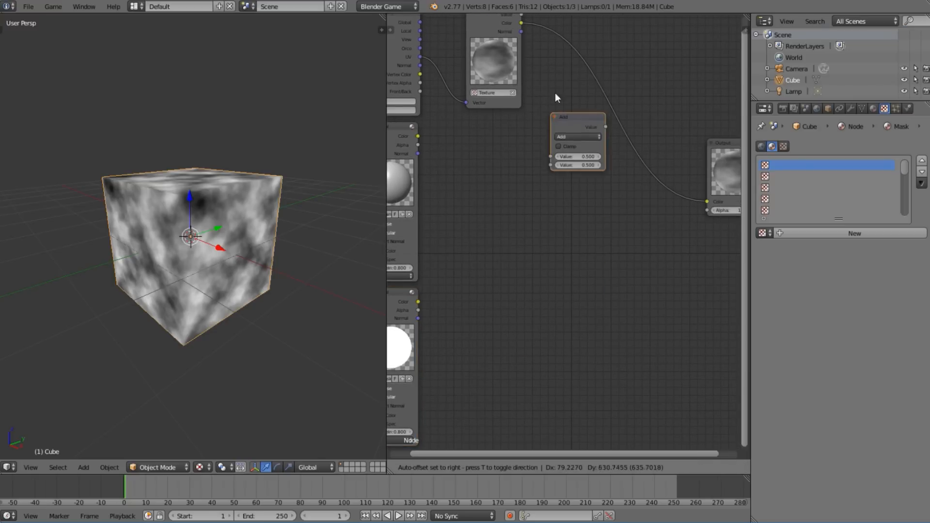
left_click(568, 59)
middle_click_drag(600, 111, 609, 184)
scroll(609, 184, "up", 3)
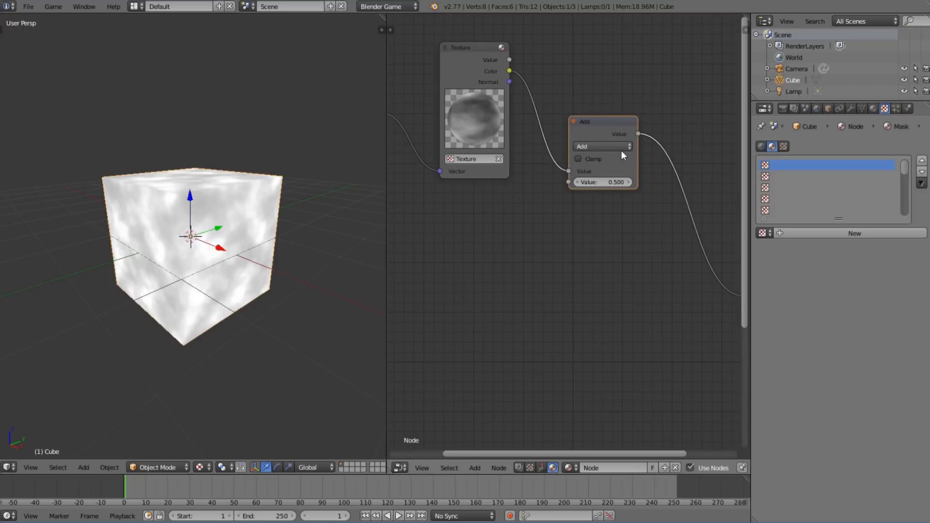
Set the Math node's operation to Less Than and connect the Mask material's Color output to its second Value input
left_click(622, 149)
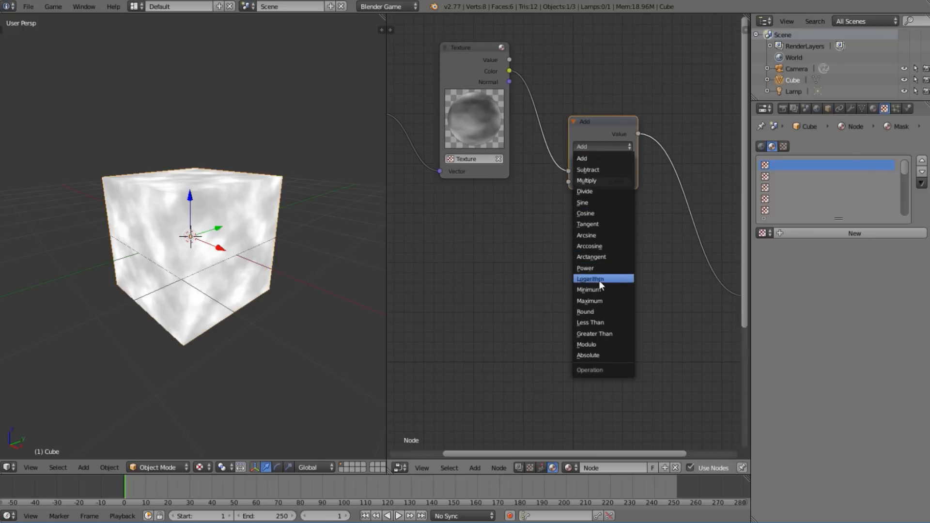
left_click(595, 327)
middle_click_drag(535, 262, 623, 243)
scroll(622, 243, "down", 2)
left_click_drag(487, 383, 652, 173)
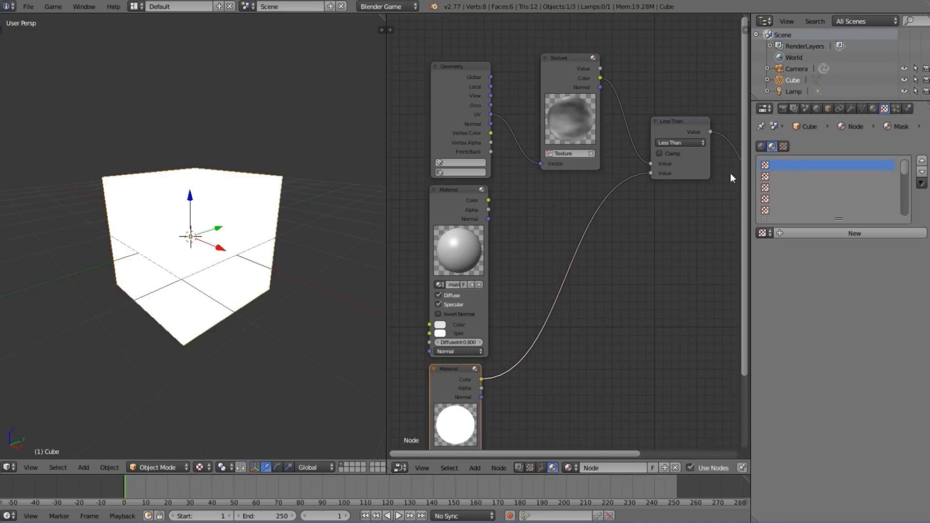
Darken the Mask material's diffuse color to a mid gray and inspect the mask pattern on the cube
left_click(873, 109)
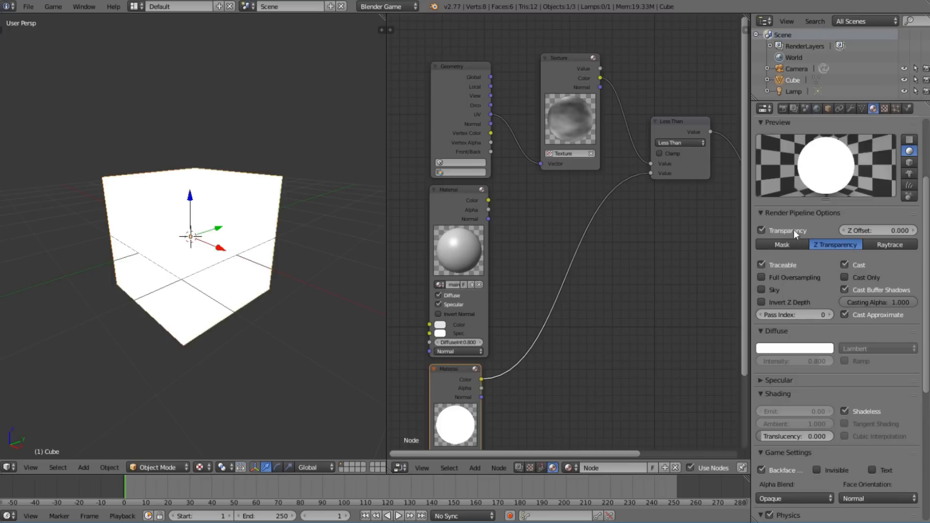
left_click(807, 353)
left_click_drag(825, 201, 825, 239)
scroll(156, 201, "up", 2)
middle_click_drag(131, 216, 285, 301)
scroll(285, 302, "up", 1)
scroll(284, 301, "up", 2)
scroll(241, 257, "down", 3)
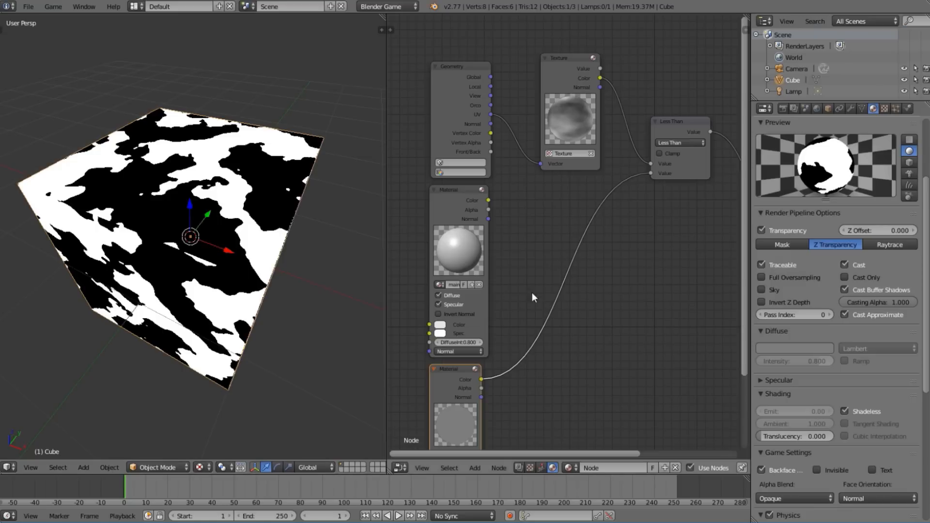
middle_click_drag(609, 307, 514, 315)
scroll(514, 314, "down", 1)
middle_click_drag(652, 294, 622, 295)
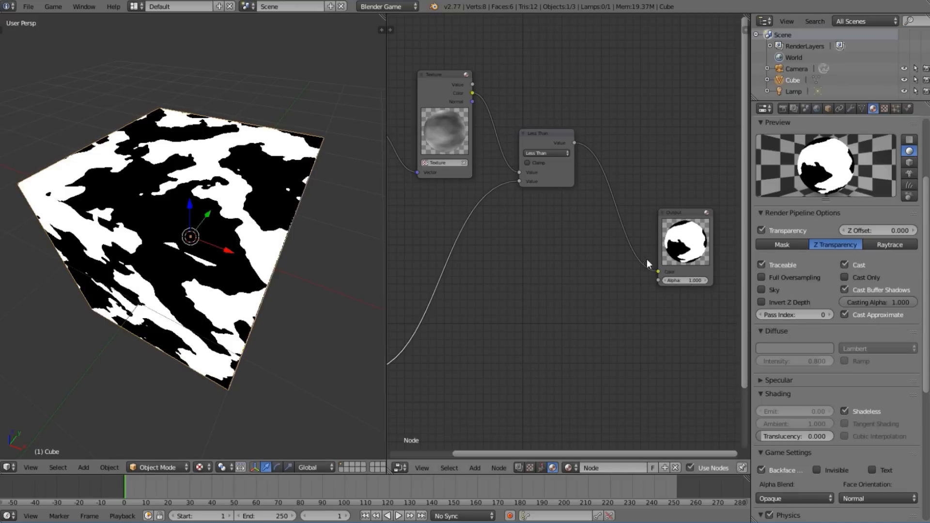
Connect the Less Than node's Value output to the Output node's Alpha input and check the cube's transparency
left_click_drag(575, 140, 665, 281)
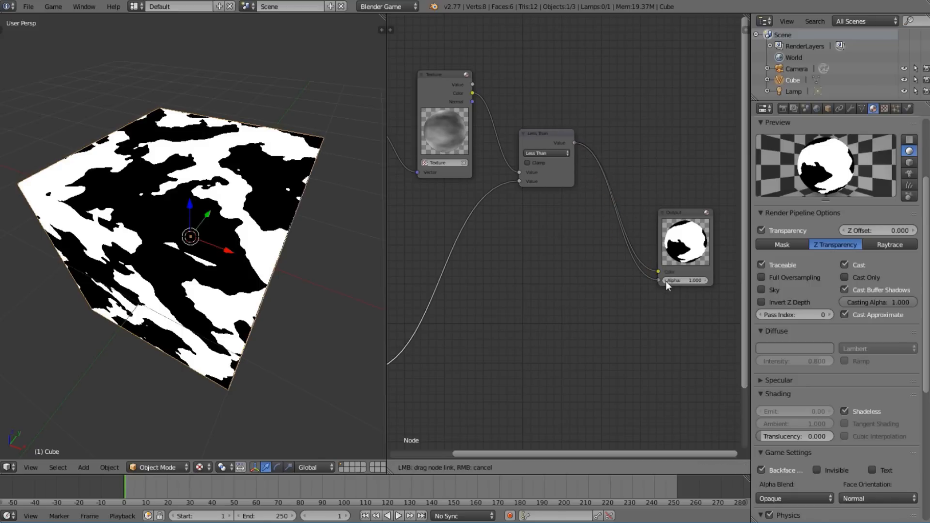
scroll(92, 221, "up", 5)
middle_click_drag(92, 220, 161, 244)
scroll(160, 245, "up", 3)
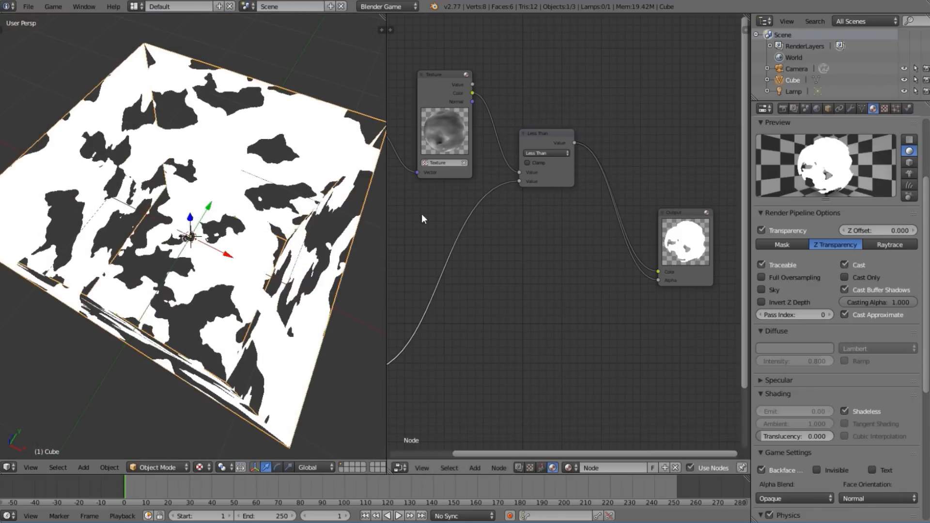
Replace the Less Than link on the Output node's Color input with the mainMaterial node's Color output
scroll(519, 215, "down", 1)
left_click_drag(645, 266, 644, 274)
scroll(505, 223, "down", 1)
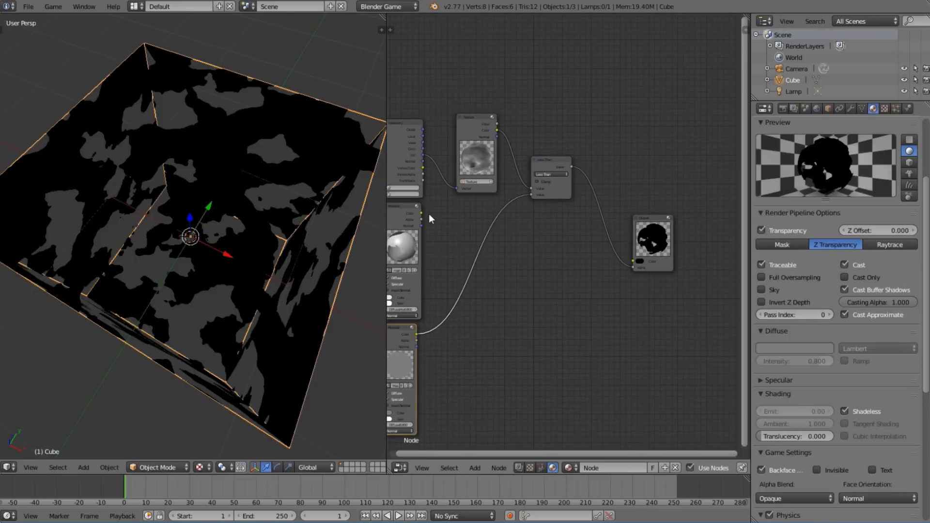
left_click_drag(422, 213, 635, 262)
Inspect the masked cube from several angles, looking at the cut-out edges and interior faces
scroll(171, 236, "down", 3)
middle_click_drag(148, 215, 239, 183)
scroll(239, 183, "up", 5)
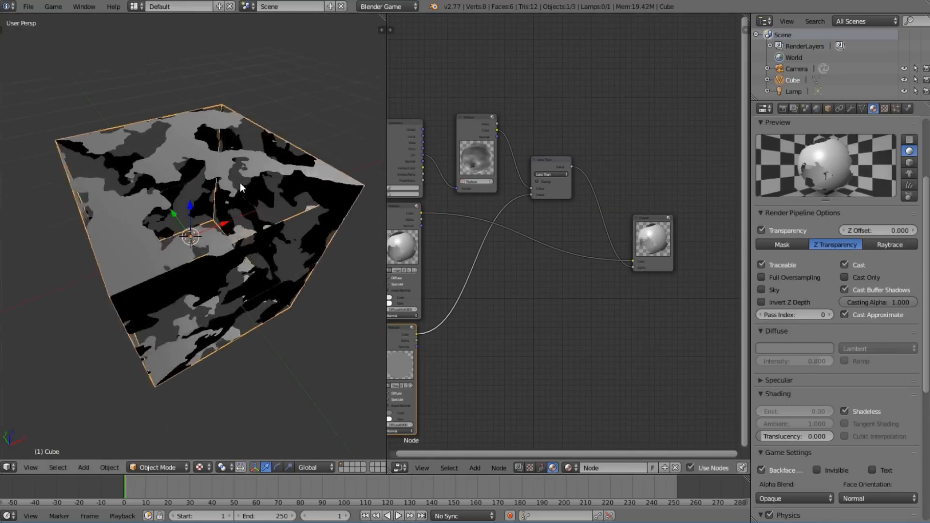
middle_click_drag(230, 129, 220, 156)
middle_click_drag(115, 173, 301, 211)
scroll(233, 141, "down", 4)
scroll(144, 212, "up", 2)
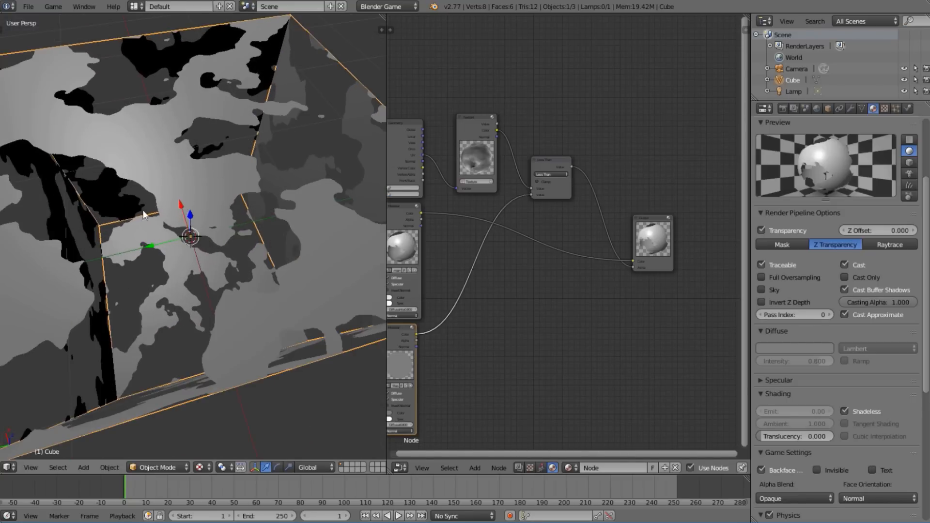
middle_click_drag(268, 236, 329, 277)
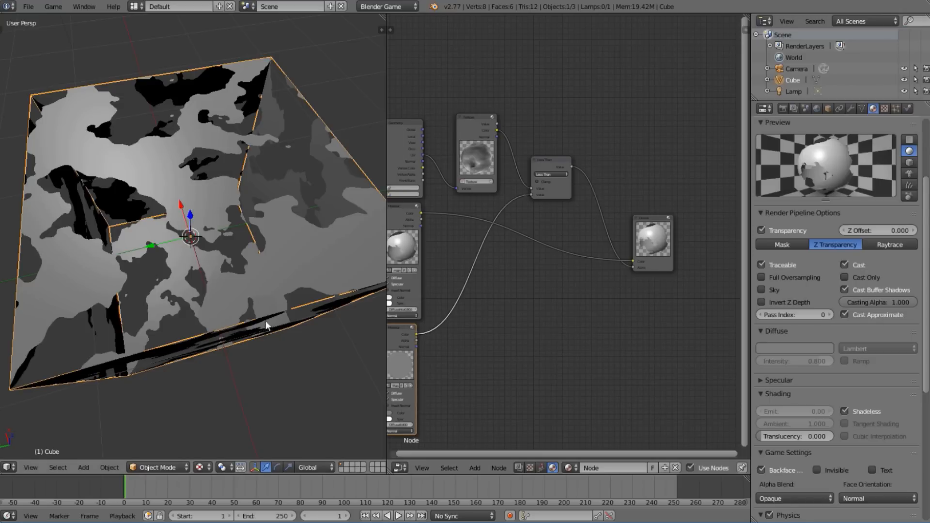
middle_click_drag(191, 251, 203, 237)
scroll(228, 240, "up", 5)
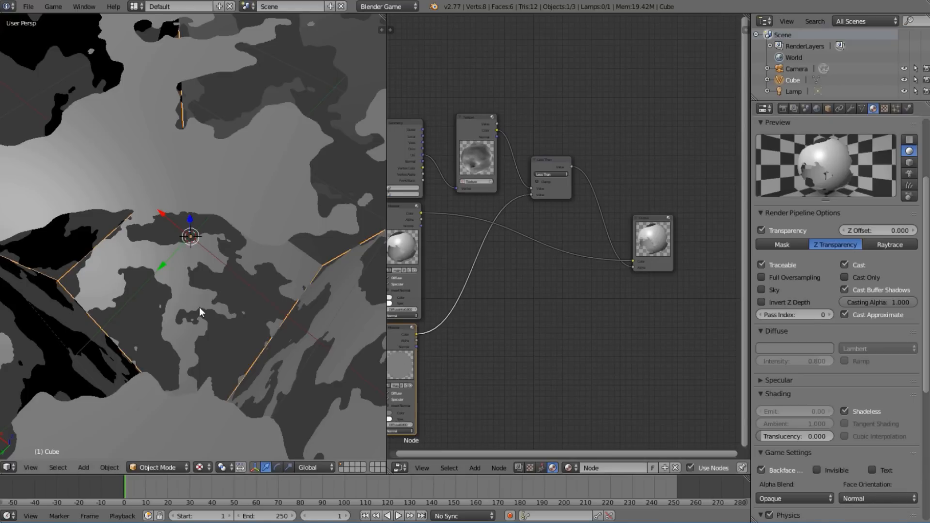
middle_click_drag(212, 310, 104, 270)
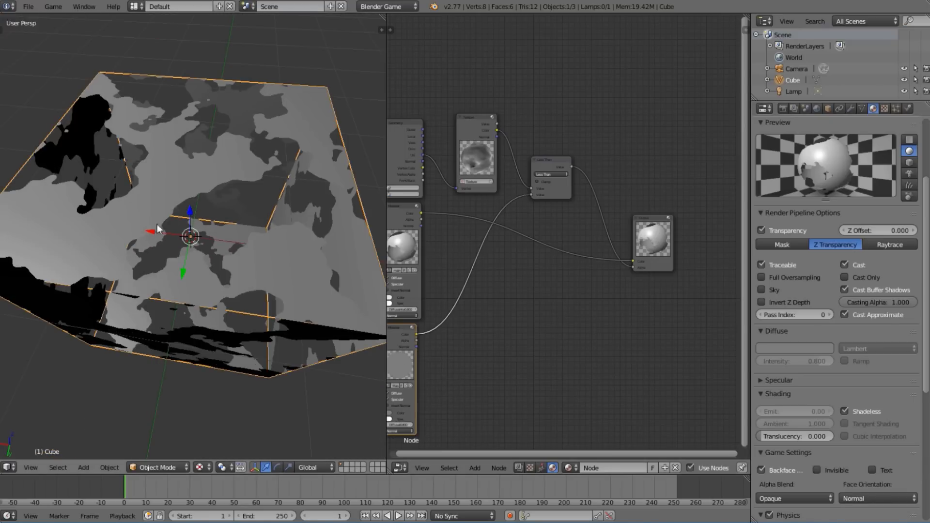
middle_click_drag(284, 208, 214, 286)
scroll(272, 301, "up", 5)
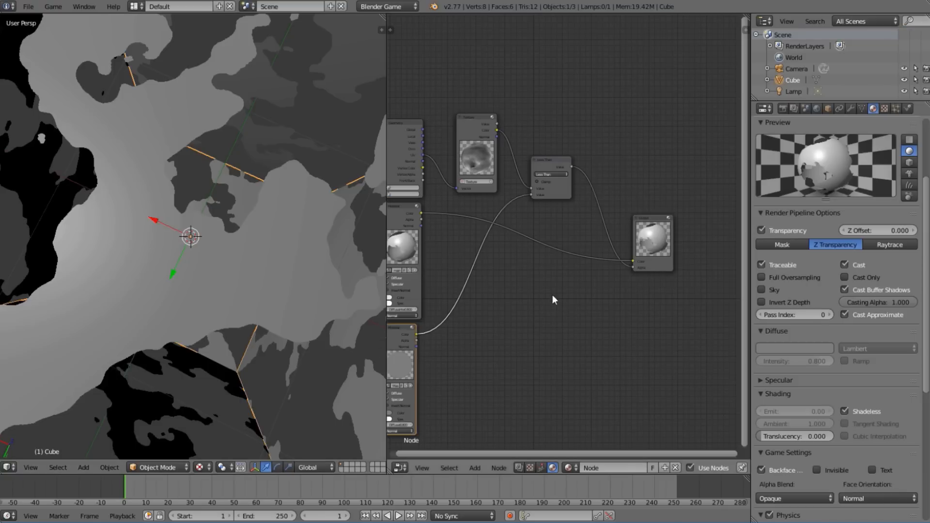
Duplicate the Less Than node and connect the Texture node's Color output to the copy's first Value input
scroll(494, 143, "up", 1)
scroll(493, 142, "up", 1)
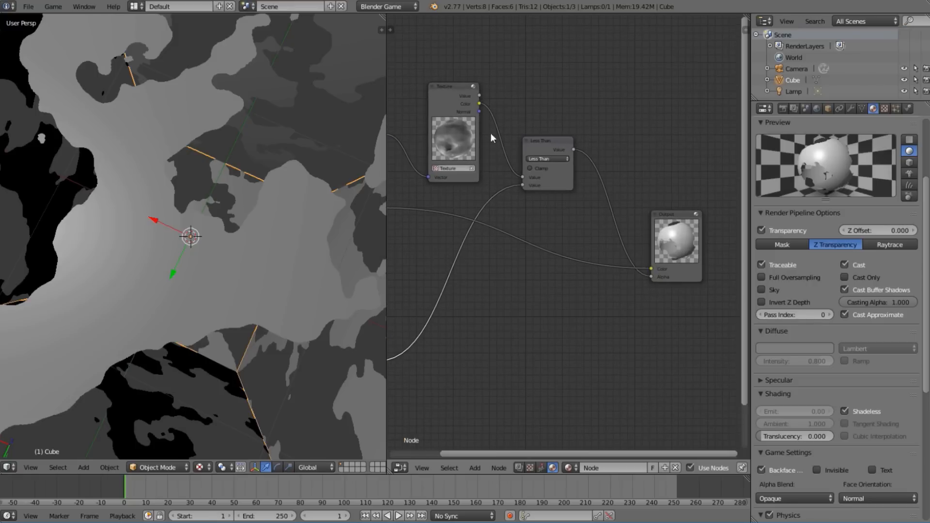
right_click(538, 138)
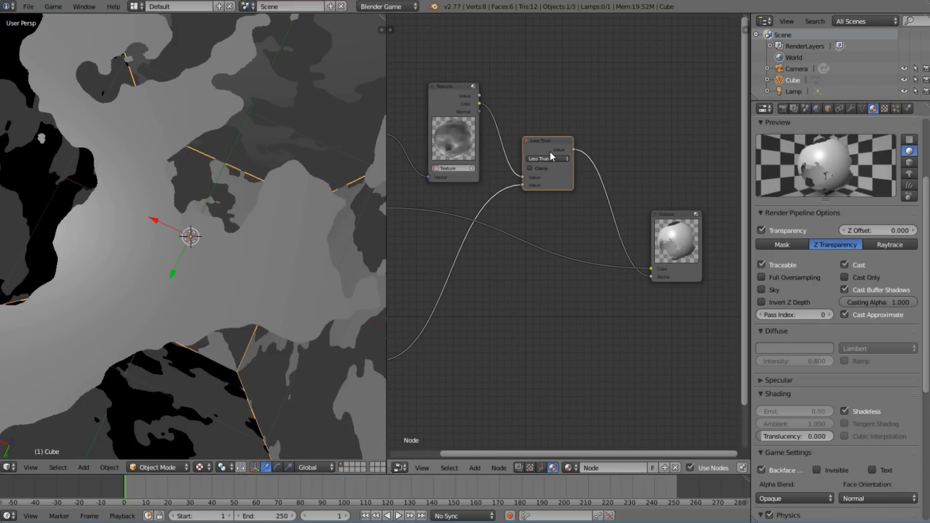
key("shift+d")
left_click(612, 330)
key("g")
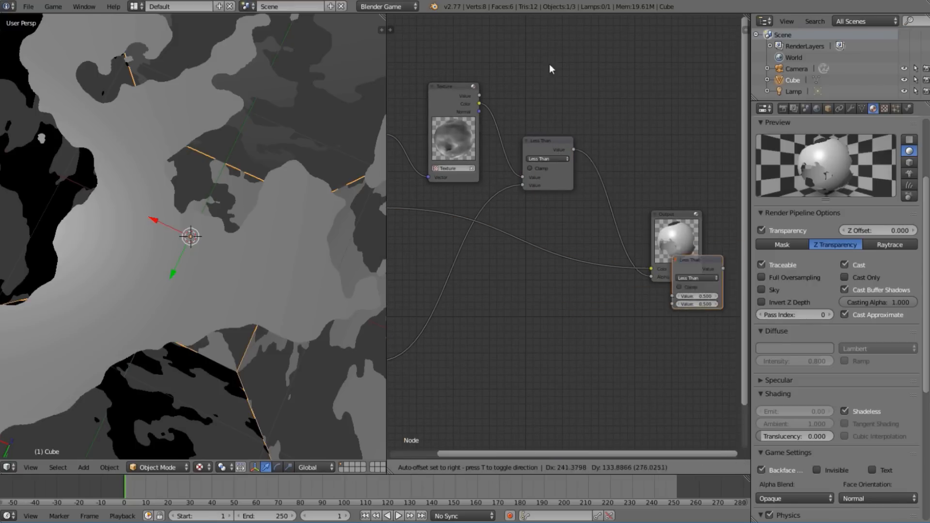
left_click(492, 96)
left_click_drag(479, 103, 603, 338)
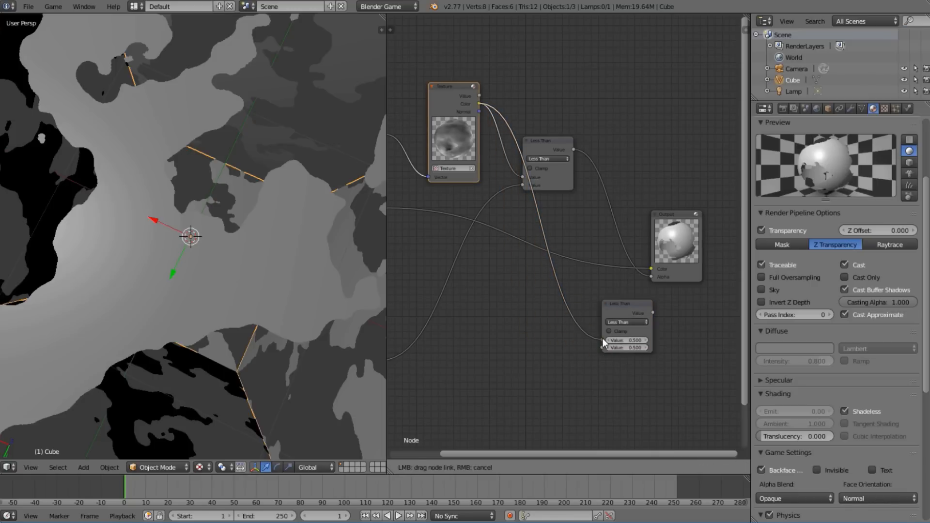
left_click_drag(603, 339, 603, 338)
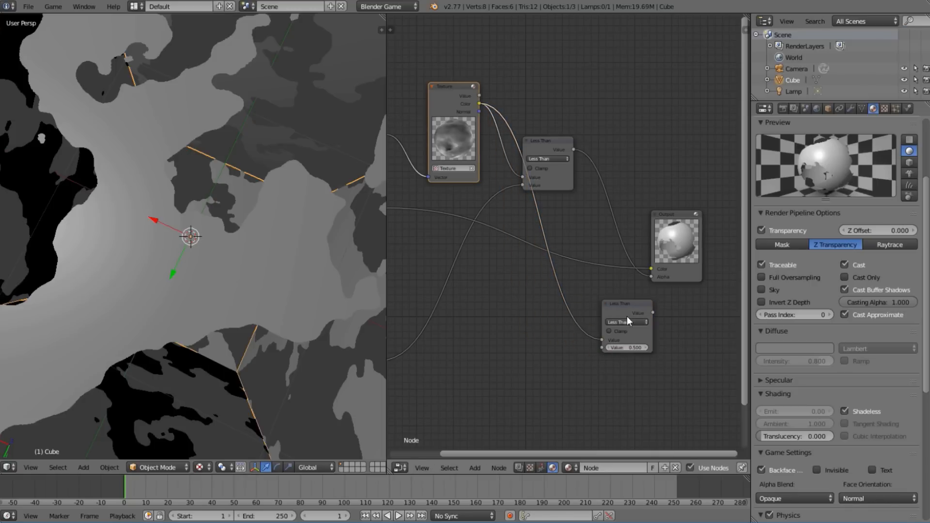
Duplicate the Output node, feed its Color from the second Less Than node, and make it the active output
left_click(675, 230)
middle_click_drag(675, 230, 631, 226)
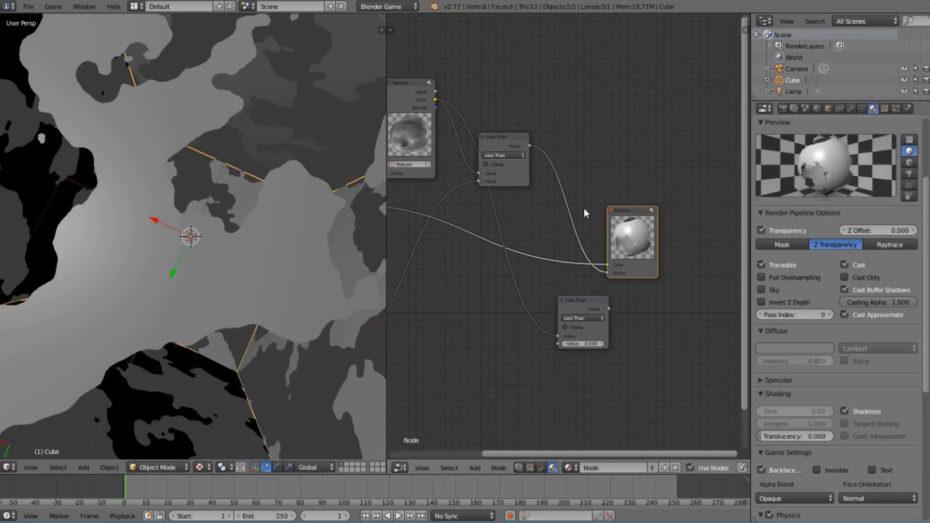
key("shift+d")
left_click(678, 344)
left_click_drag(609, 309, 635, 358)
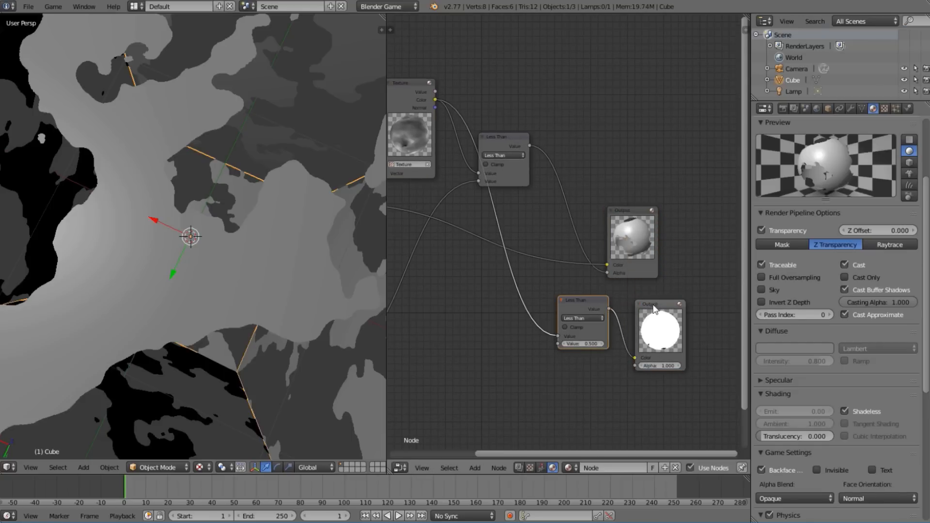
left_click(671, 334)
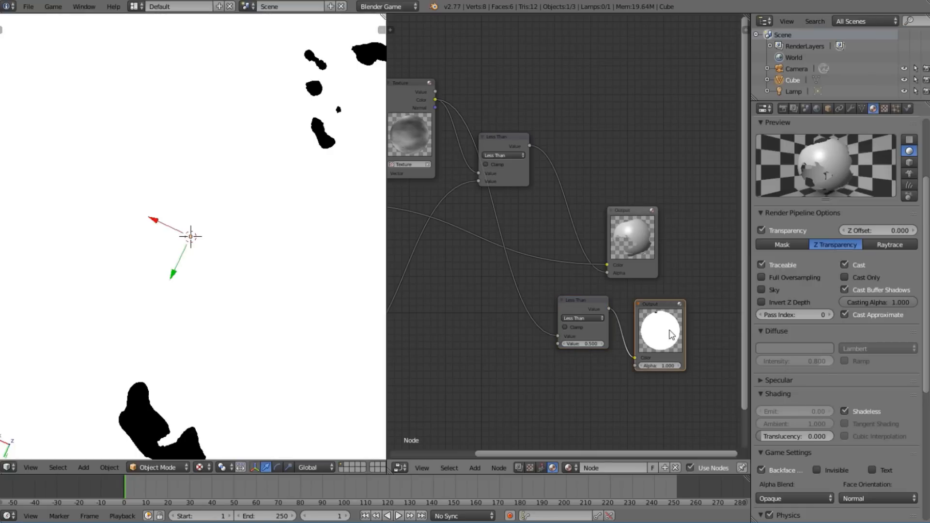
scroll(254, 315, "down", 5)
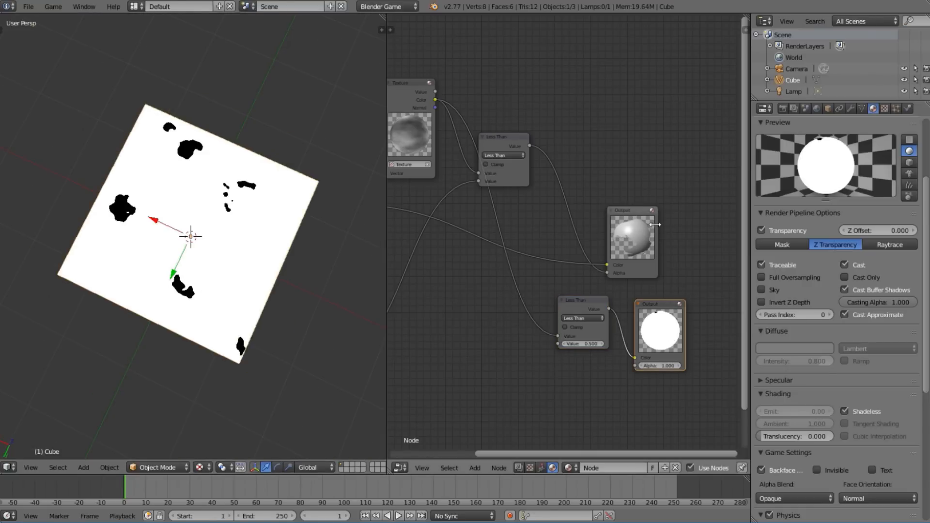
Switch between the two Output nodes to compare them, and reposition the second Less Than and Output nodes below the originals
left_click(622, 249)
left_click(663, 337)
left_click(647, 249)
left_click(664, 342)
left_click_drag(582, 305, 508, 285)
left_click_drag(665, 326, 634, 320)
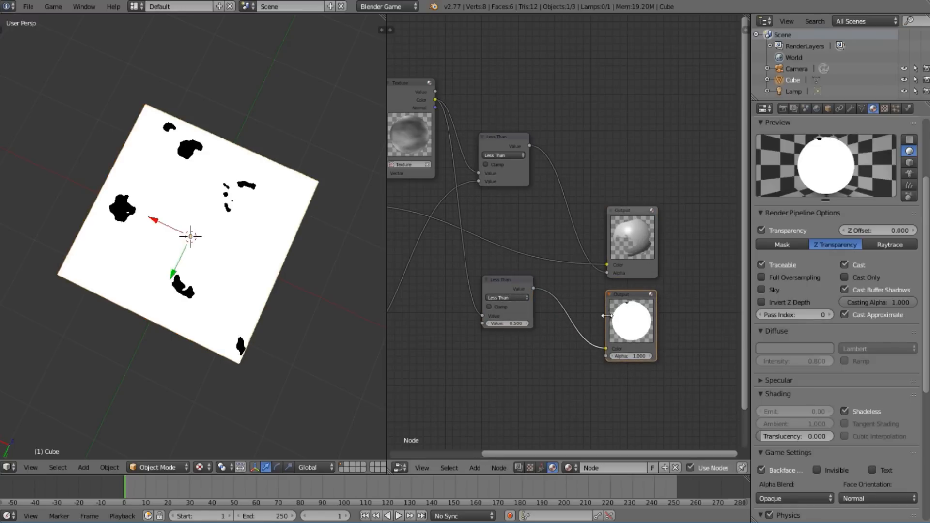
Connect the Mask material's Color output to the second Less Than node's second Value input and move that node clear of the links
middle_click_drag(559, 332, 596, 319)
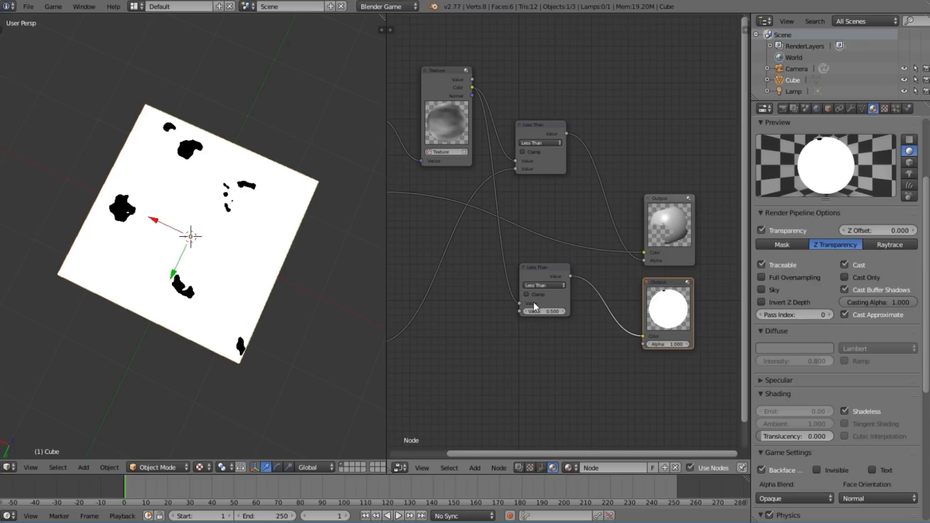
scroll(537, 319, "up", 2)
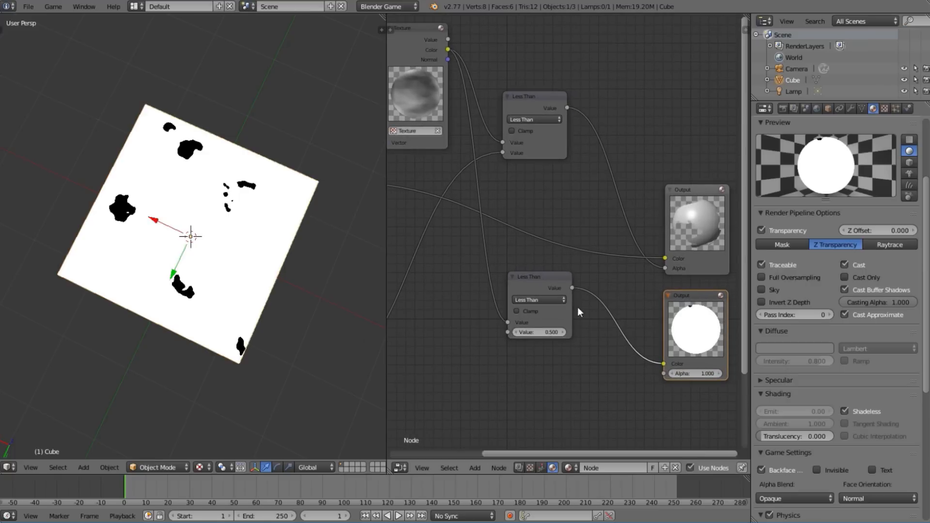
scroll(537, 310, "down", 2)
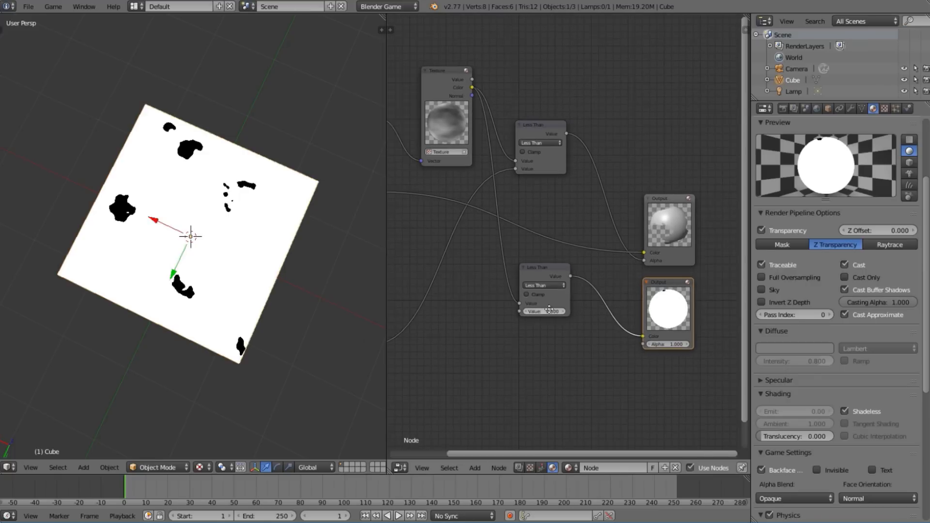
left_click_drag(442, 311, 591, 277)
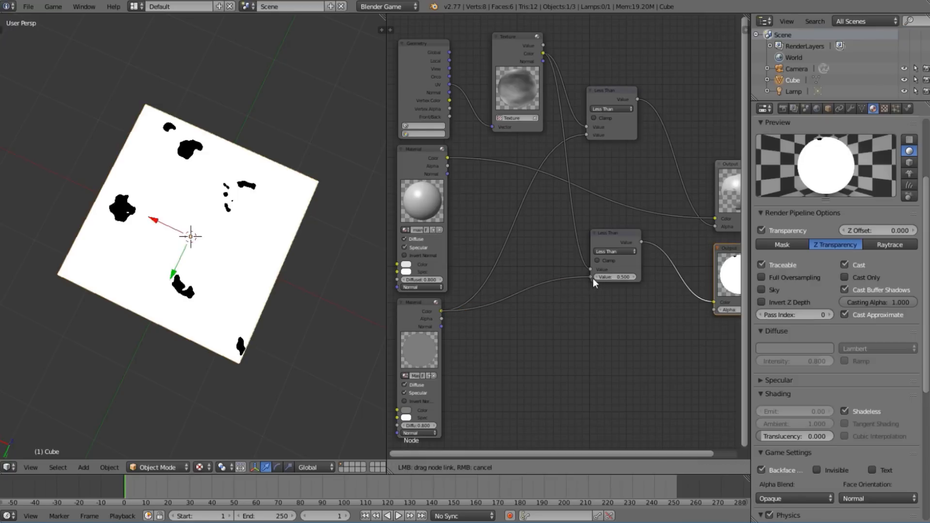
left_click_drag(621, 243, 678, 274)
scroll(599, 289, "up", 1)
middle_click_drag(600, 289, 517, 292)
scroll(651, 310, "up", 2)
scroll(636, 330, "up", 2)
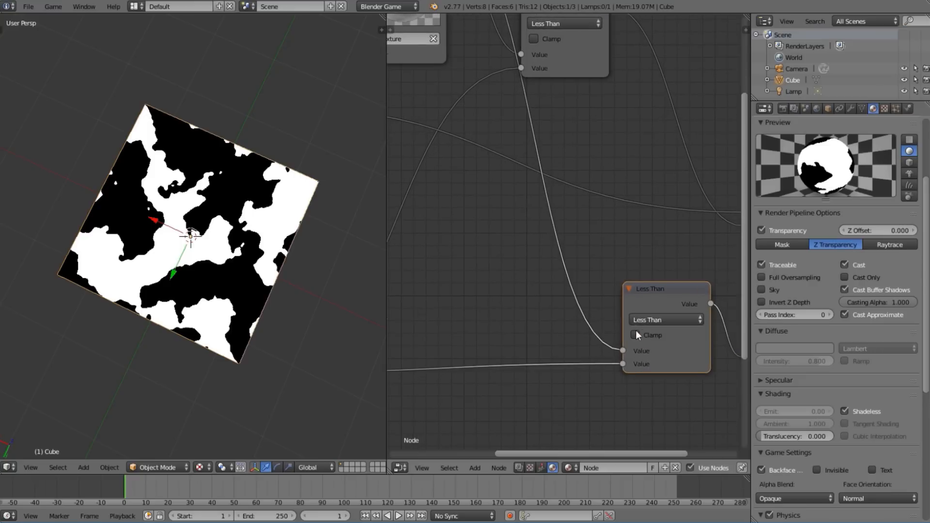
scroll(235, 292, "up", 6)
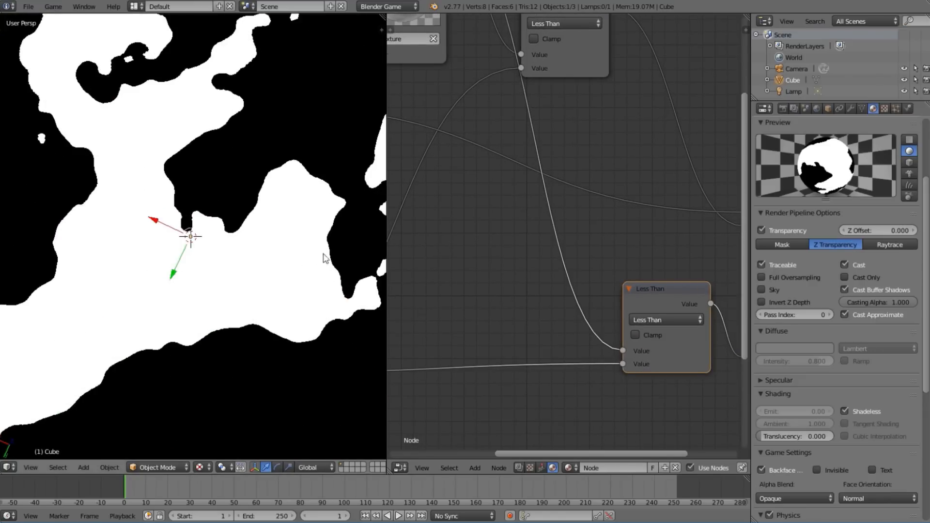
Add a Math node and insert it into the link between the Texture node's Color and the second Less Than node
key("shift+a")
mouse_move(531, 313)
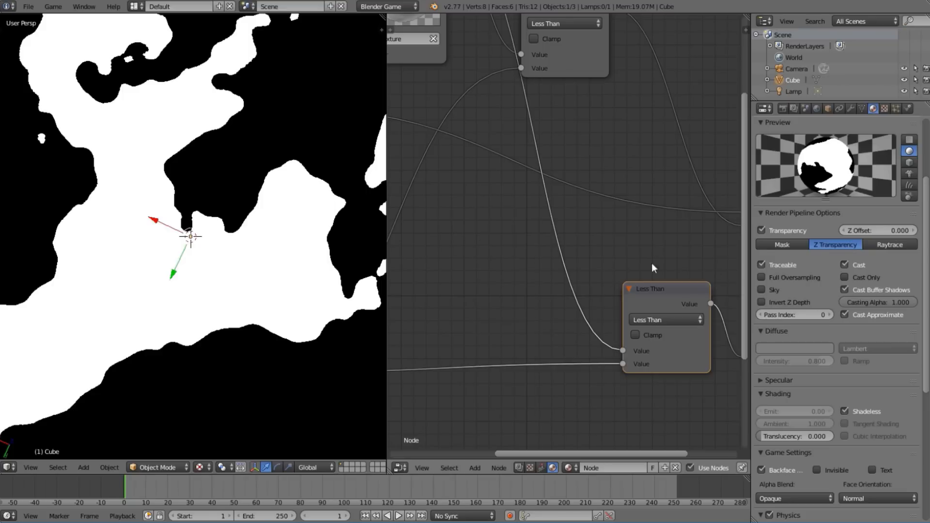
key("shift+a")
mouse_move(524, 270)
left_click(558, 293)
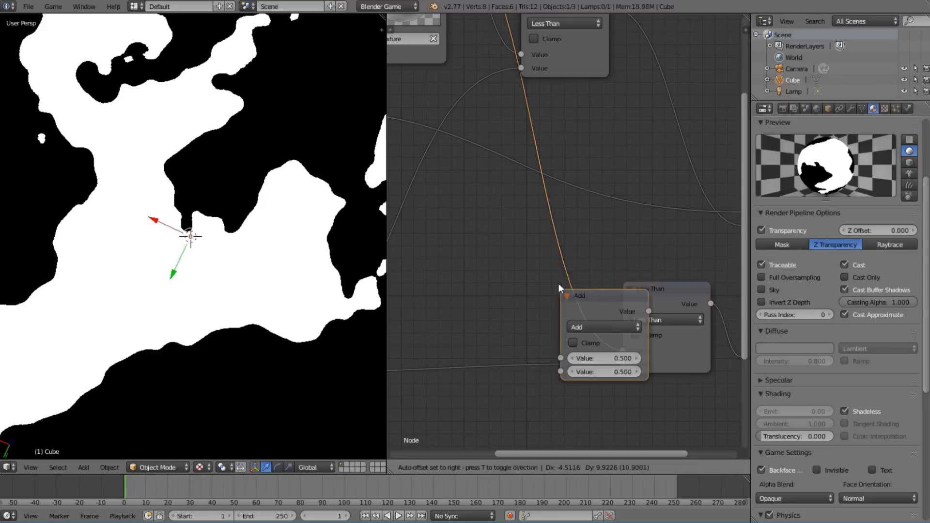
left_click(501, 237)
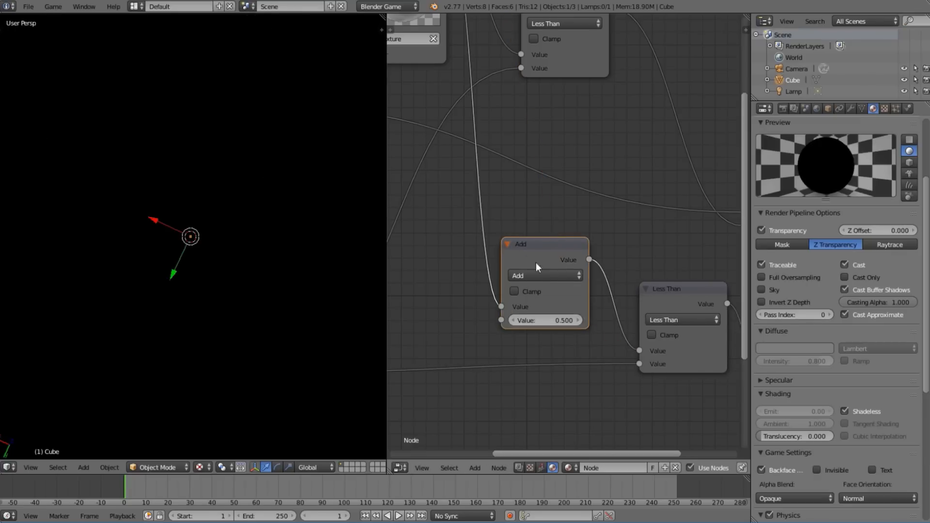
Set the new Math node's operation to Subtract and its second Value to 0.01
left_click(553, 276)
left_click(557, 246)
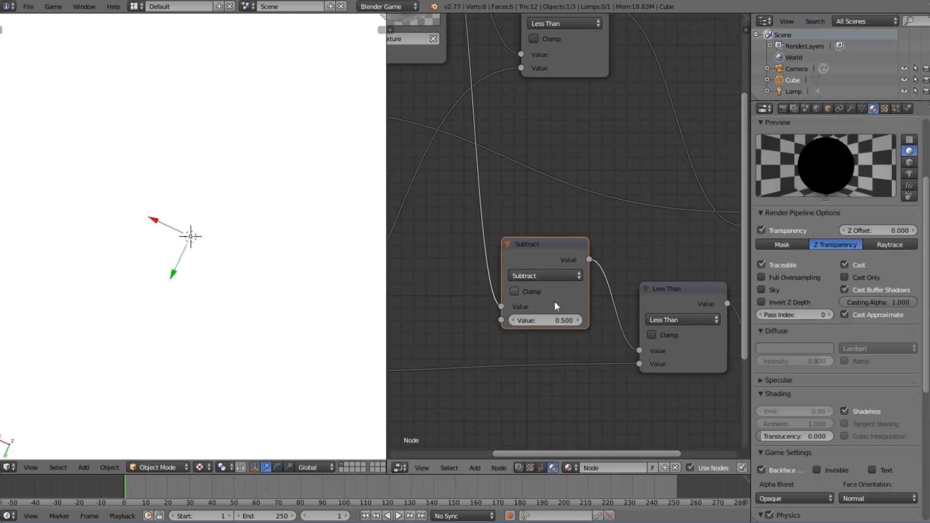
left_click(559, 320)
type("0.01")
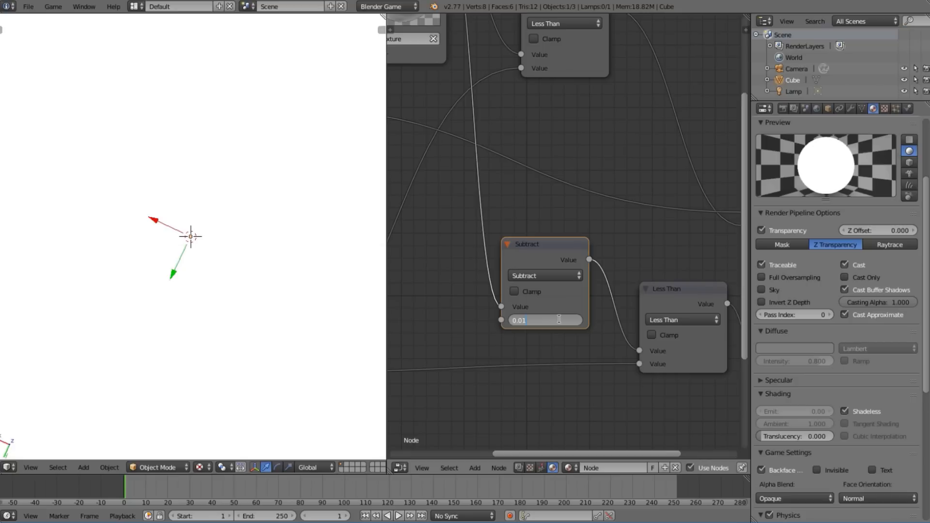
key("Return")
Delete the duplicate Output node and move the remaining Output node away from the Math nodes to free space
scroll(560, 319, "down", 3)
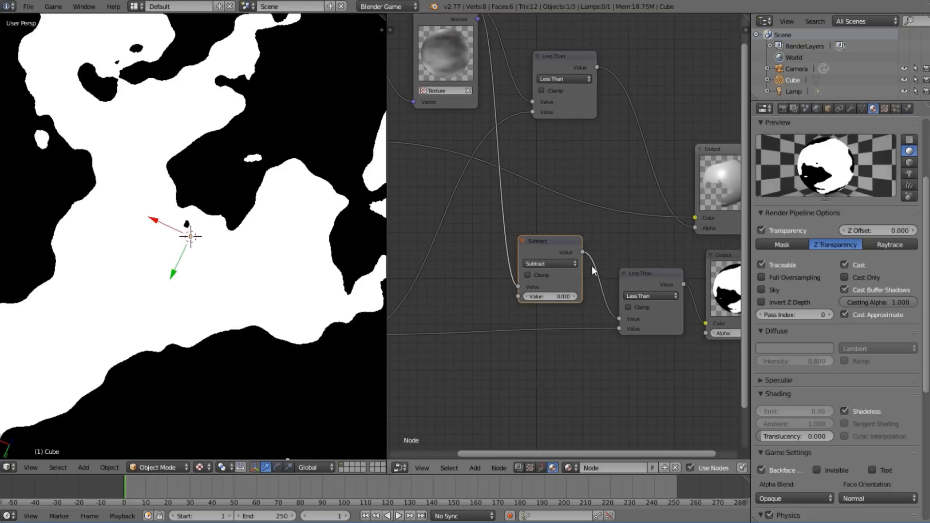
scroll(516, 277, "down", 1)
middle_click_drag(637, 265, 586, 280)
right_click(586, 280)
key("x")
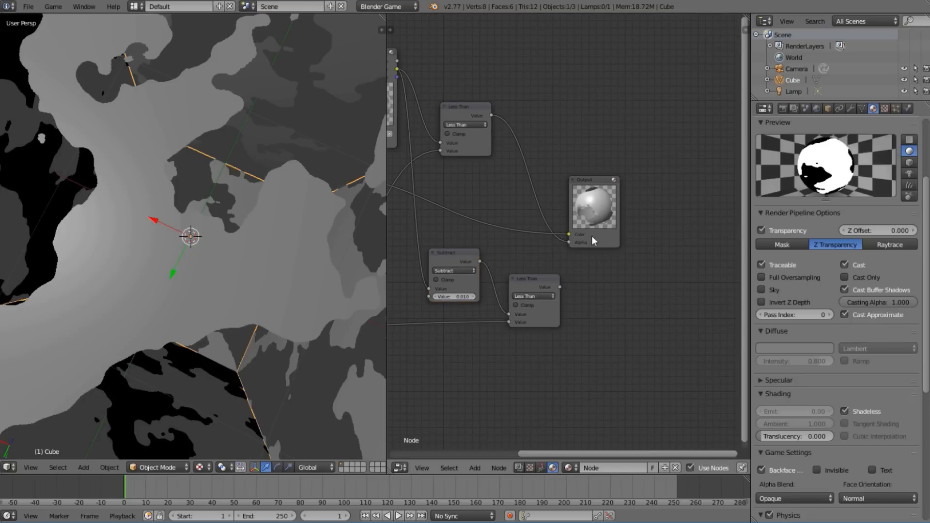
right_click(609, 220)
left_click_drag(610, 222, 721, 220)
Insert a Mix node between mainMaterial's Color and the Output node, and connect the second Less Than node's Value to its Fac
key("shift+a")
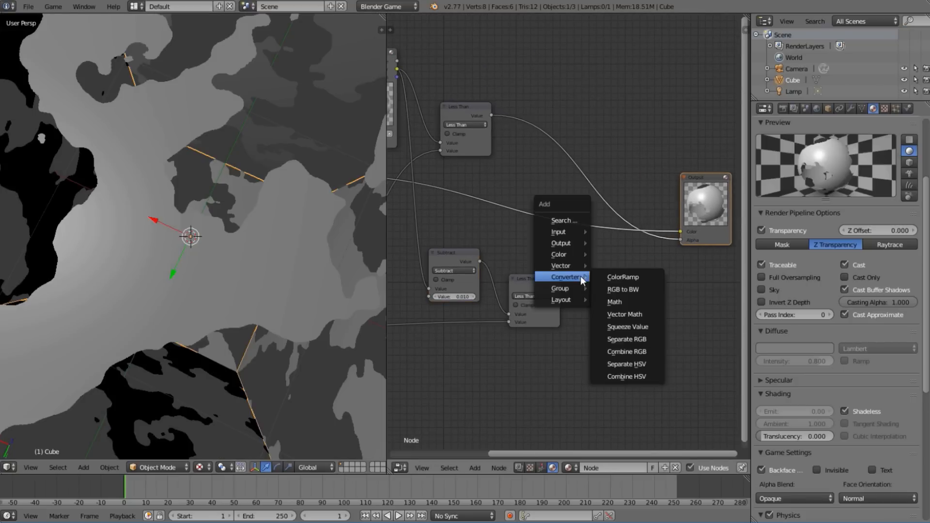
mouse_move(553, 256)
left_click(608, 256)
left_click(572, 212)
left_click_drag(560, 285, 574, 251)
Set the Mix node's Color2 to orange and the Subtract node's second Value to -0.05
left_click(582, 269)
left_click_drag(606, 195, 597, 214)
scroll(468, 319, "up", 1)
middle_click_drag(538, 308, 569, 302)
mouse_move(474, 301)
left_mouse_down()
mouse_move(484, 301)
mouse_move(442, 301)
mouse_move(495, 301)
mouse_move(463, 301)
left_mouse_up()
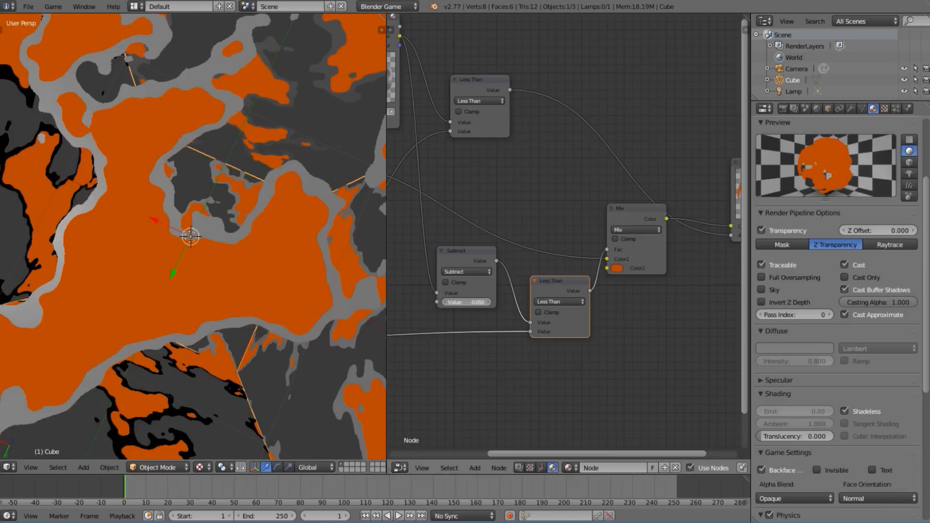
Change the operation of the Less Than node that drives the Mix node's Fac to Greater Than
left_click(550, 301)
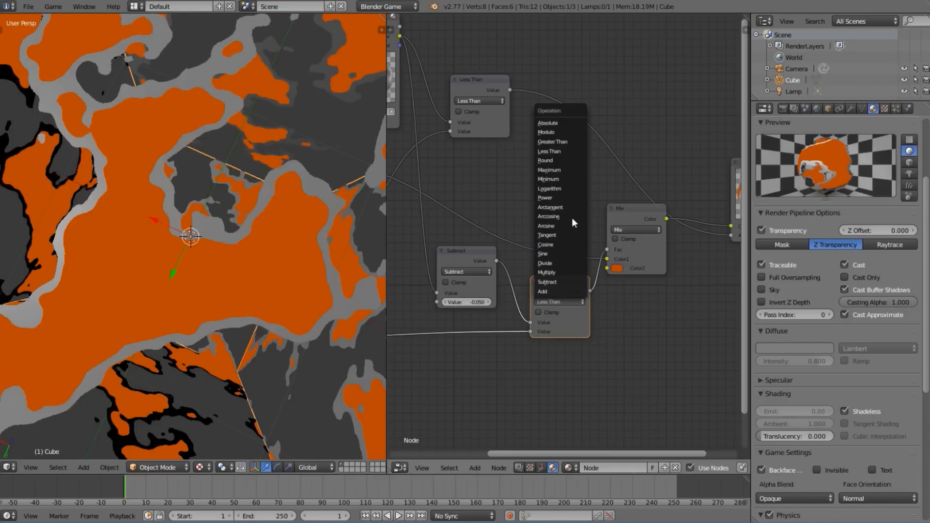
left_click(562, 141)
scroll(245, 228, "down", 5)
middle_click_drag(262, 276, 285, 252)
scroll(285, 252, "up", 2)
left_click_drag(474, 303, 481, 302)
scroll(466, 317, "up", 3)
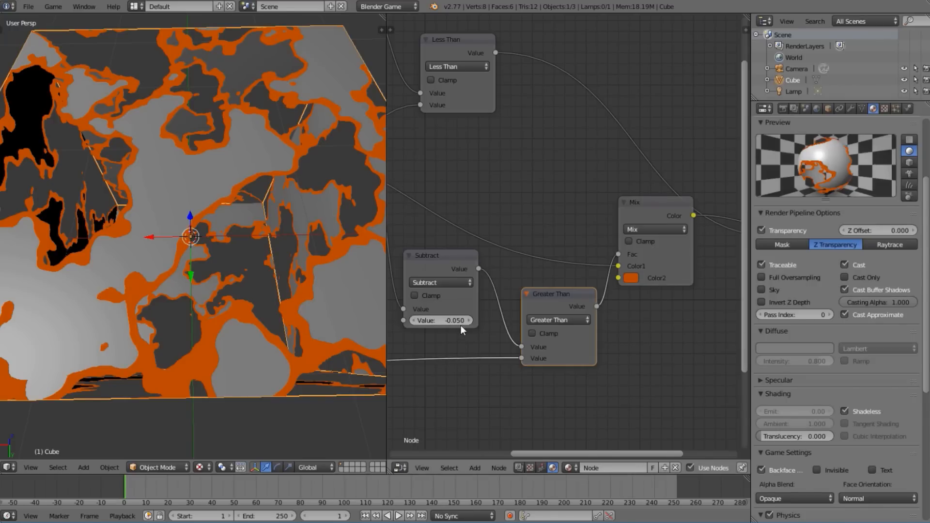
Examine the colored dissolve edge on the cube and the links between the texture, material, Math and Mix nodes
scroll(192, 233, "down", 5)
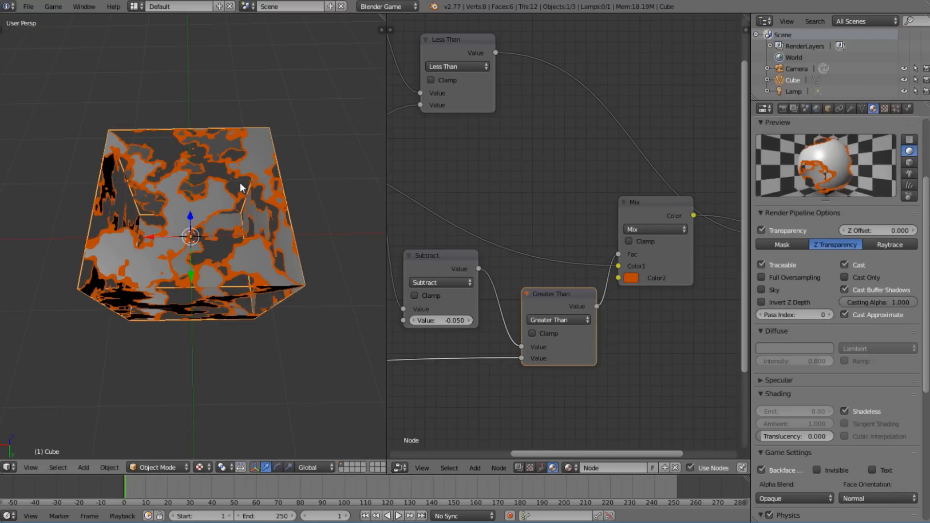
scroll(249, 187, "up", 8)
scroll(59, 308, "down", 6)
middle_click_drag(608, 276, 473, 312)
left_click_drag(482, 315, 449, 206)
scroll(508, 245, "down", 2)
scroll(542, 259, "down", 3)
middle_click_drag(432, 285, 576, 276)
scroll(504, 266, "up", 2)
scroll(510, 285, "down", 1)
scroll(510, 285, "down", 1)
middle_click_drag(506, 299, 571, 295)
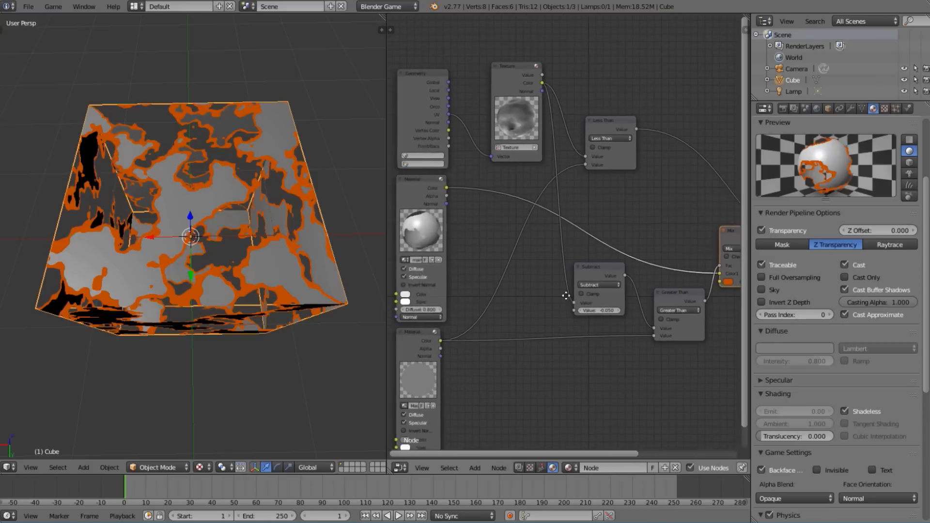
scroll(544, 250, "down", 2)
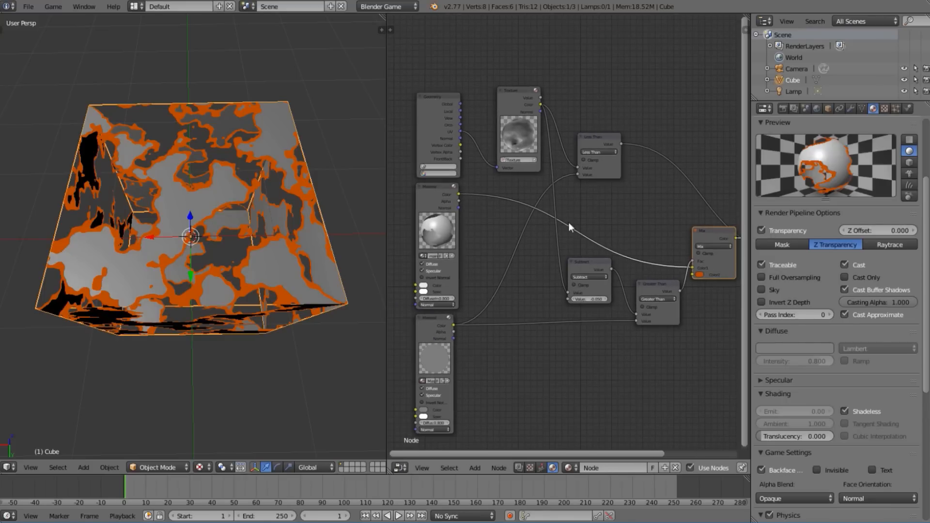
scroll(581, 312, "up", 1)
scroll(612, 327, "up", 2)
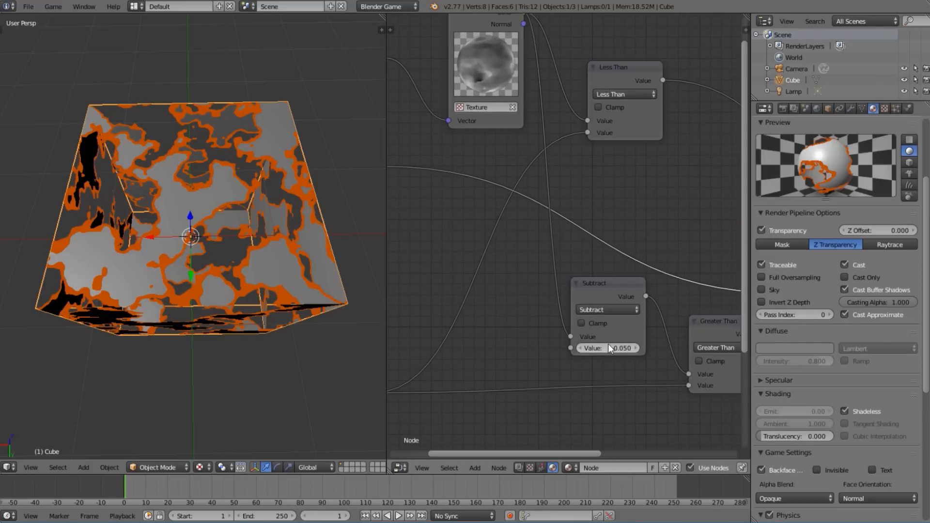
Examine the Subtract node's operation and the Mask material node that feeds both comparison nodes
key("minus")
left_click(594, 312)
left_click(612, 309)
scroll(662, 352, "down", 1)
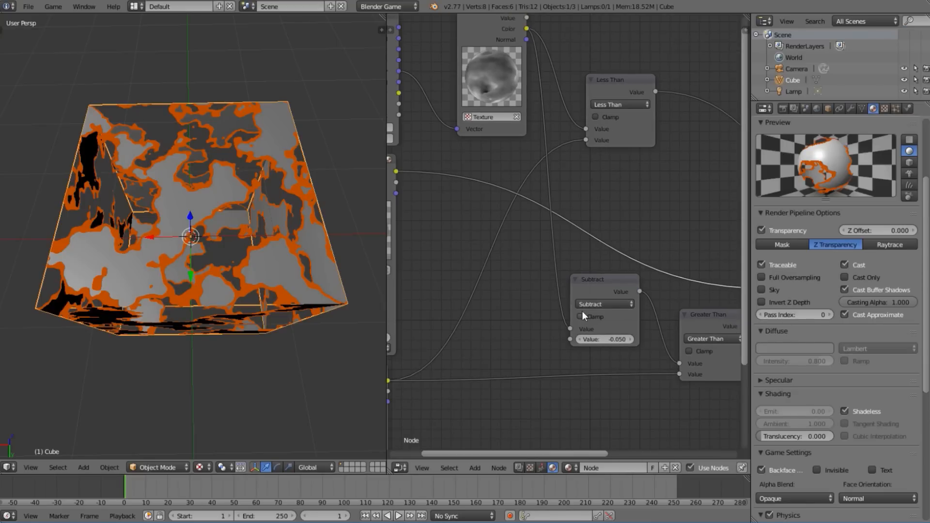
middle_click_drag(640, 336, 485, 328)
scroll(468, 342, "down", 6)
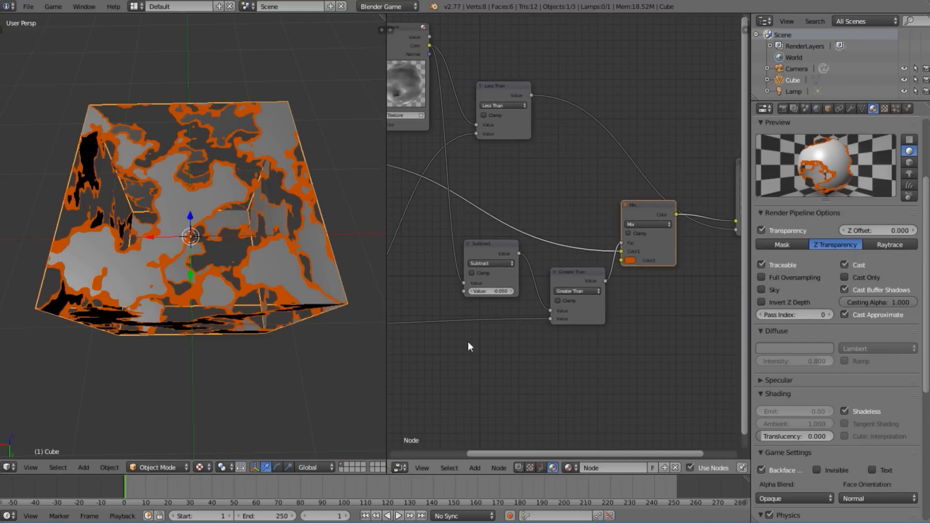
middle_click_drag(424, 327, 447, 327)
middle_click_drag(388, 315, 434, 319)
right_click(435, 318)
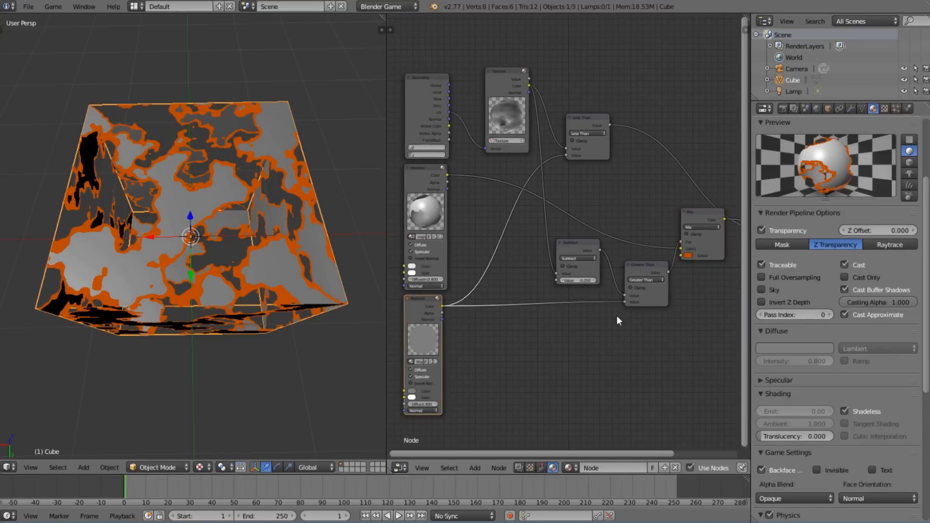
Change the Mix node's Color2 from orange to green
scroll(641, 306, "up", 2)
middle_click_drag(641, 307, 496, 320)
right_click(601, 220)
left_click_drag(609, 230, 599, 169)
left_click(597, 277)
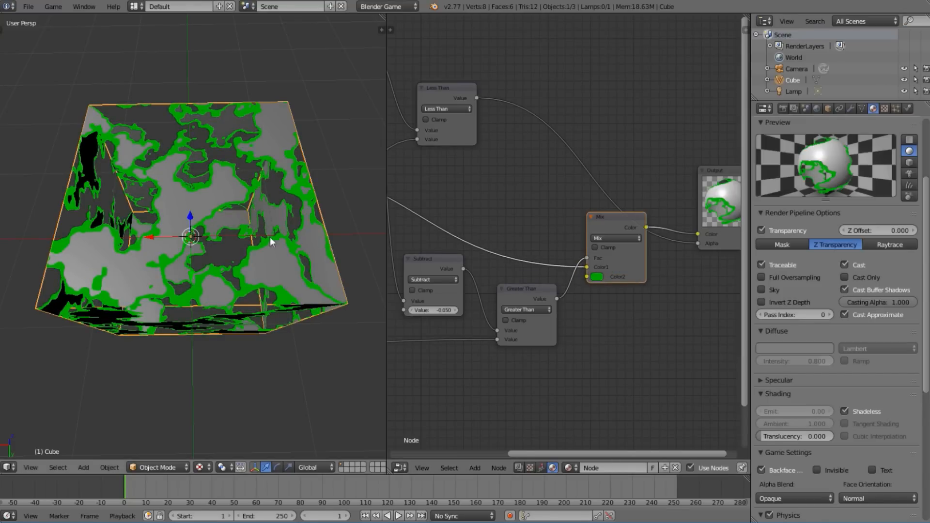
Try a different diffuse brightness on the Mask material to test the dissolve
middle_click_drag(515, 219, 583, 216)
scroll(891, 431, "down", 10)
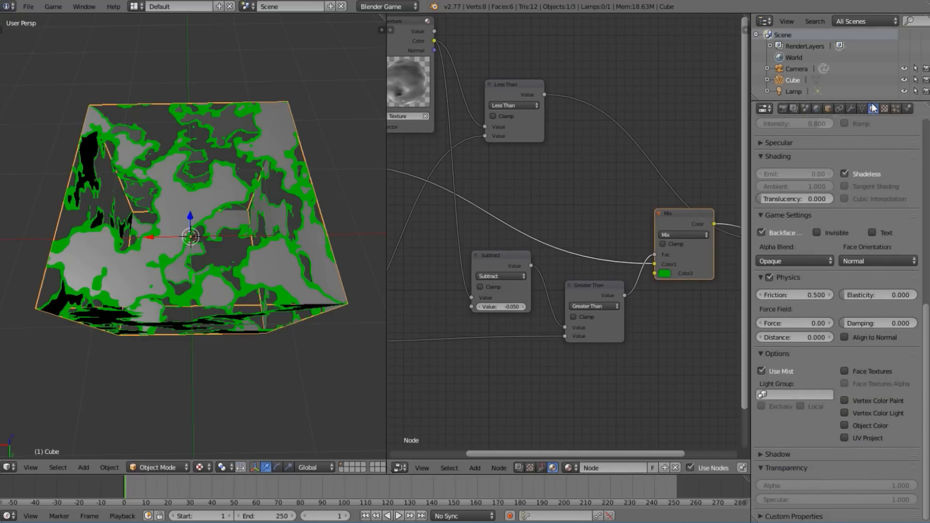
scroll(853, 281, "up", 10)
scroll(787, 267, "up", 4)
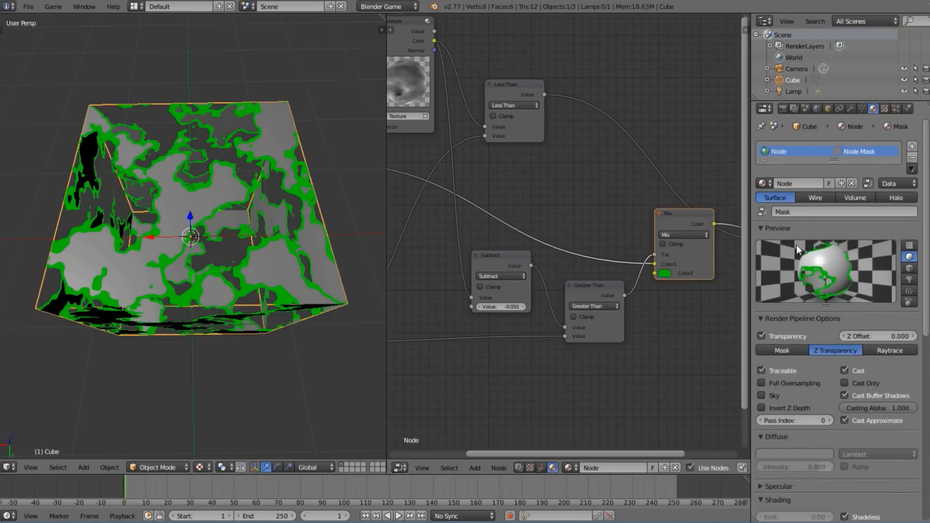
scroll(807, 351, "down", 2)
key("Home")
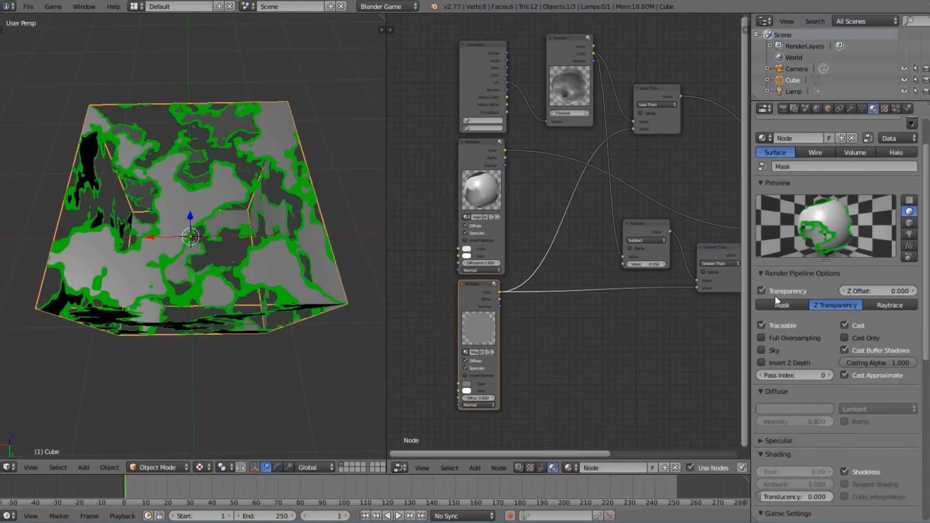
left_click(786, 408)
mouse_move(825, 275)
left_mouse_down()
mouse_move(826, 339)
mouse_move(825, 259)
mouse_move(826, 315)
mouse_move(825, 289)
left_mouse_up()
Deselect the cube to view its dissolve edge up close without the selection outline
key("a")
middle_click_drag(191, 219, 315, 185)
scroll(112, 172, "down", 2)
scroll(239, 189, "up", 5)
middle_click_drag(239, 189, 235, 208)
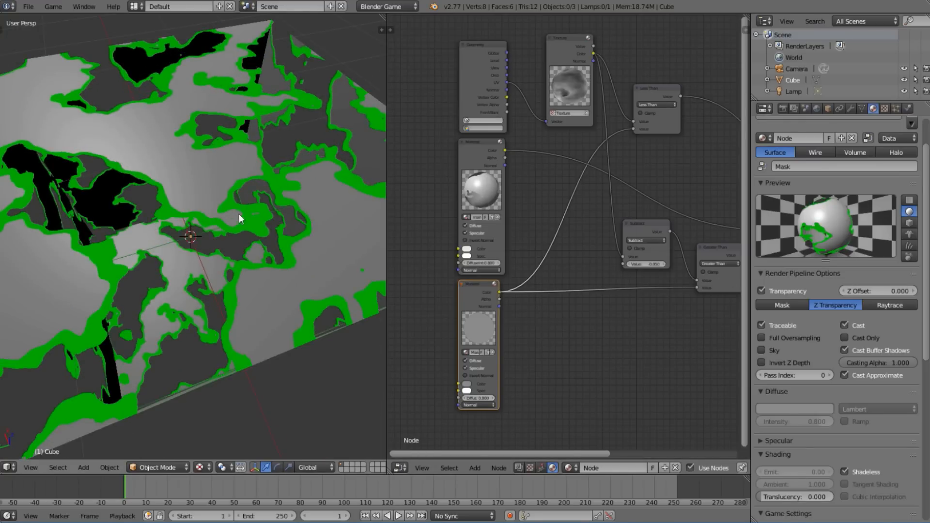
scroll(485, 293, "down", 1)
Examine the node network from the Mix node's Color2 input back to the Mask material
middle_click_drag(693, 303, 548, 311)
scroll(547, 311, "up", 2)
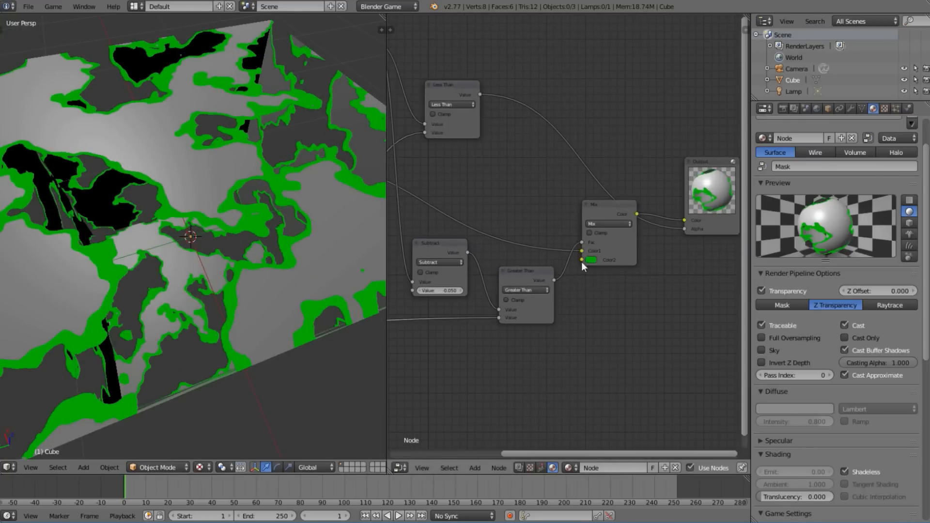
left_click_drag(583, 262, 580, 297)
scroll(307, 260, "down", 3)
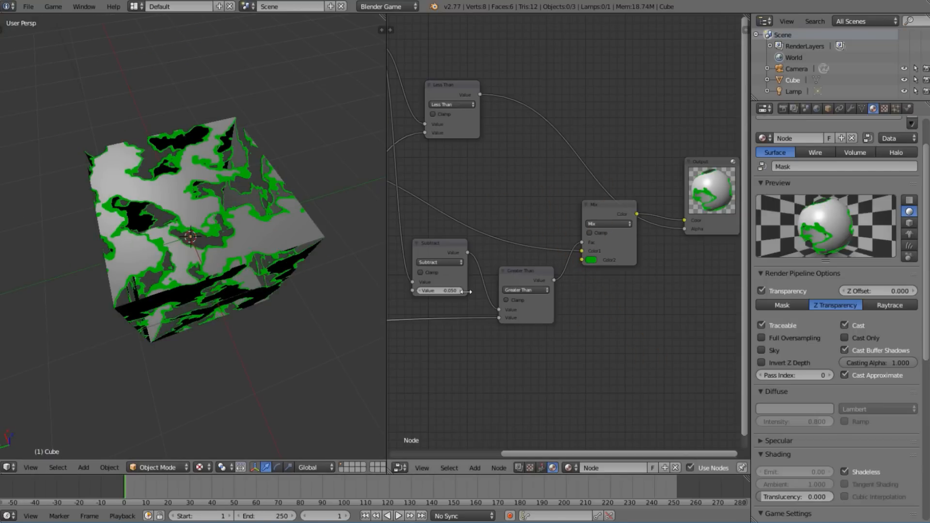
scroll(458, 306, "down", 1)
middle_click_drag(458, 306, 540, 289)
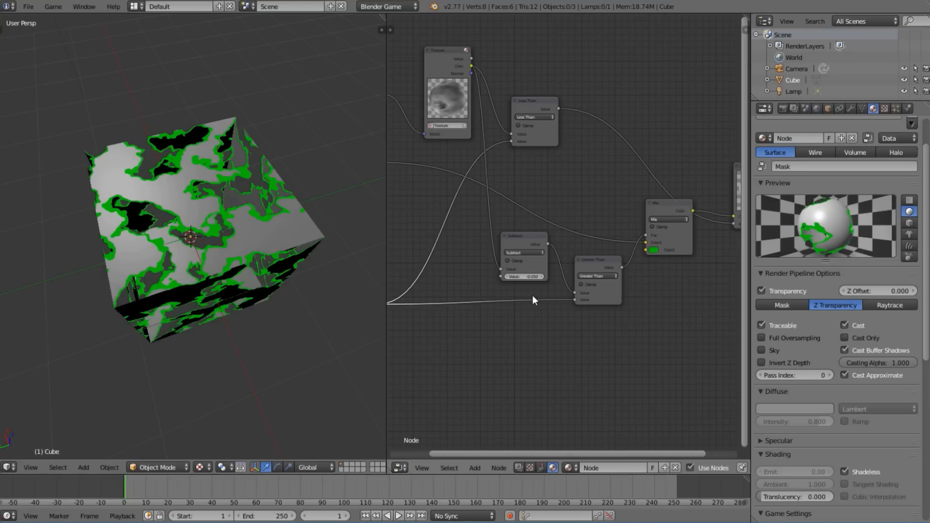
key("Home")
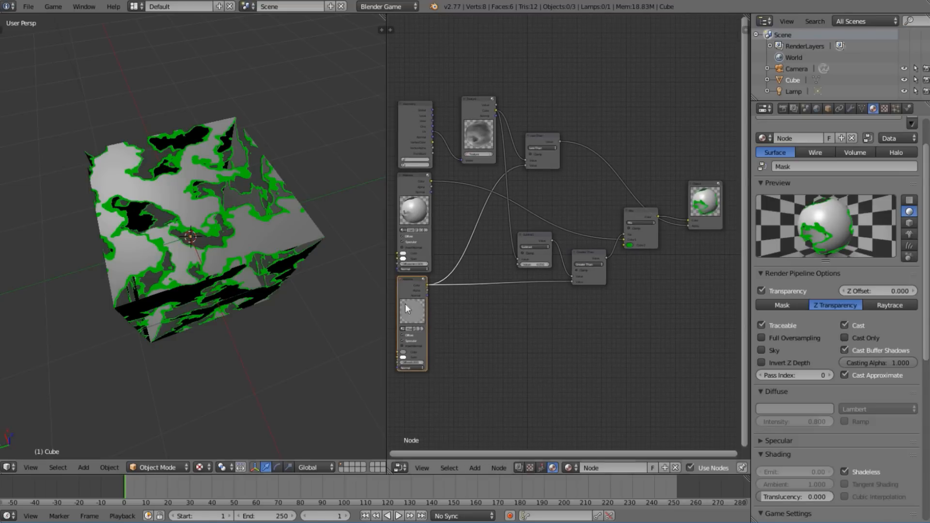
Set the Mask material's diffuse color to pure white and keyframe it at frame 1
scroll(523, 306, "up", 2)
scroll(910, 293, "up", 3)
scroll(786, 359, "down", 4)
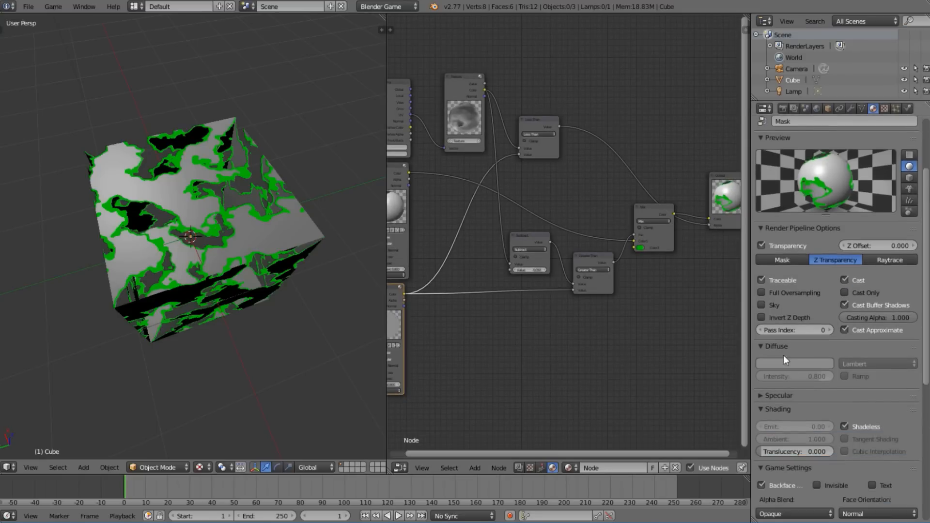
left_click(803, 364)
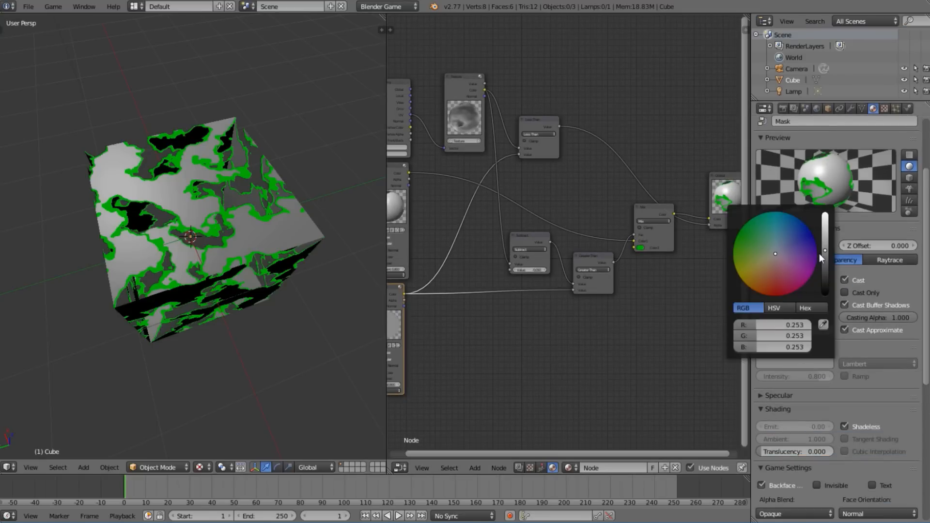
left_click_drag(826, 250, 825, 213)
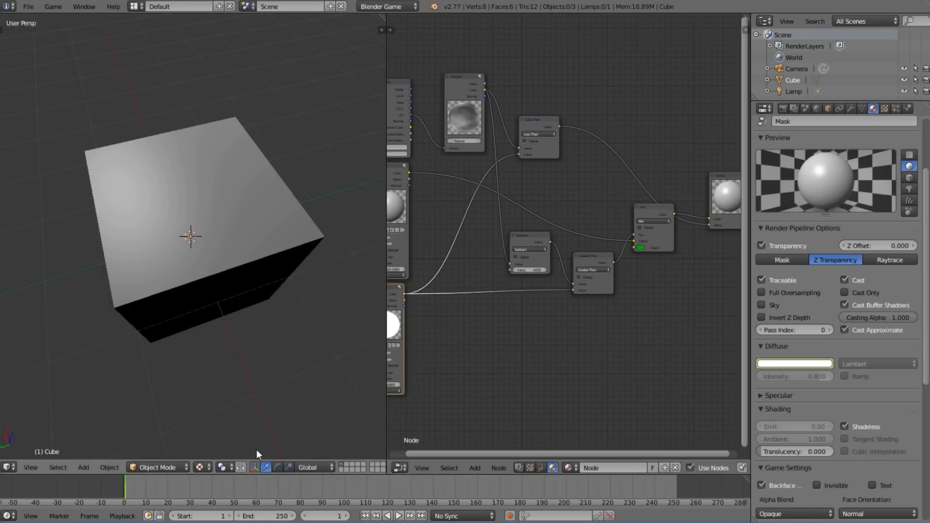
key("alt+a")
Go to frame 100, set the Mask material's diffuse color to black and keyframe it there
left_click(341, 482)
left_click_drag(342, 481, 345, 481)
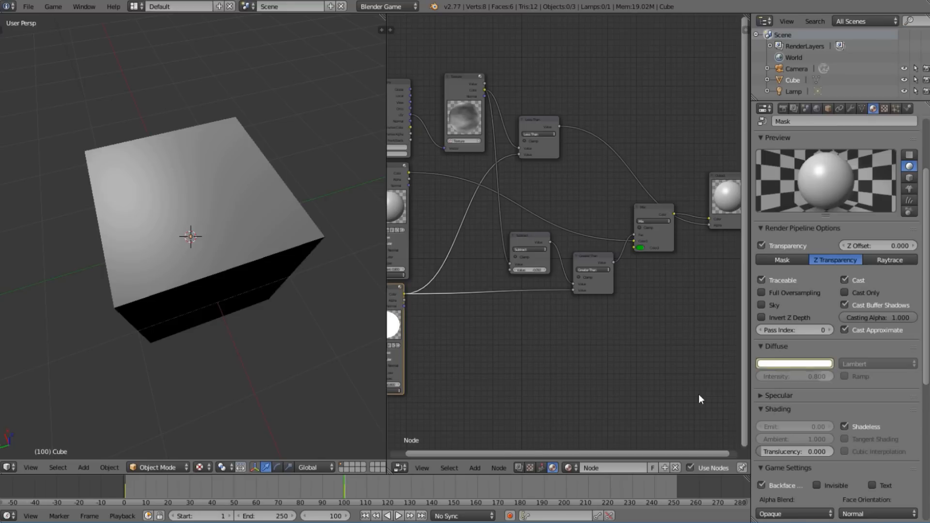
left_click(797, 364)
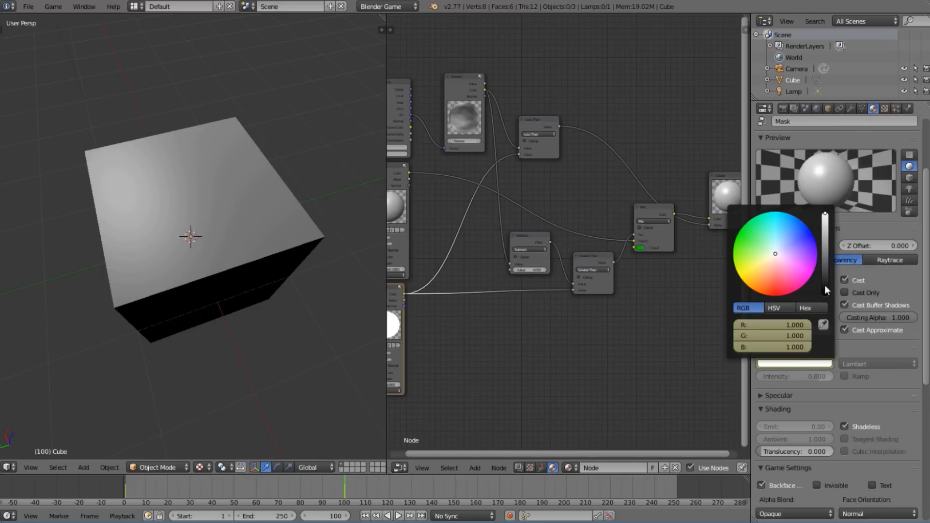
left_click(825, 287)
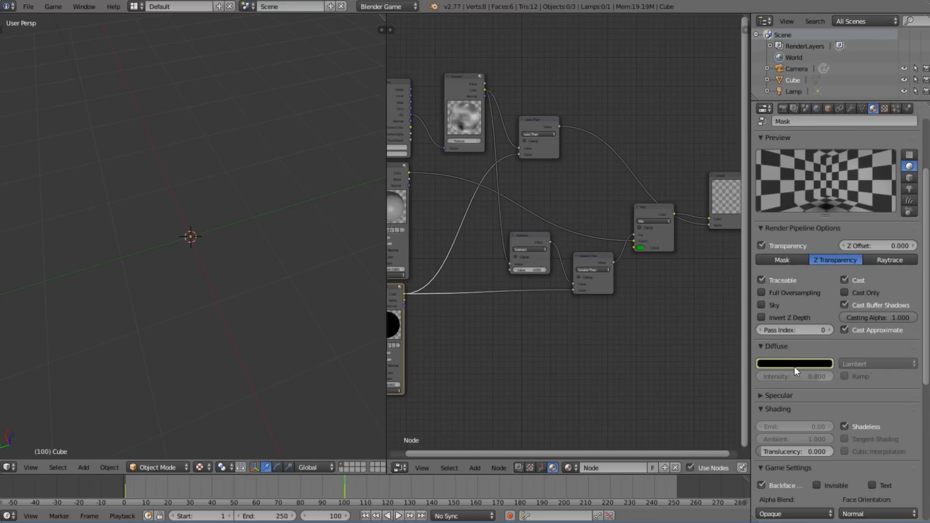
Show the timeline in seconds and preview the cube's dissolve animation by scrubbing and playing it back
left_click_drag(304, 483, 196, 489)
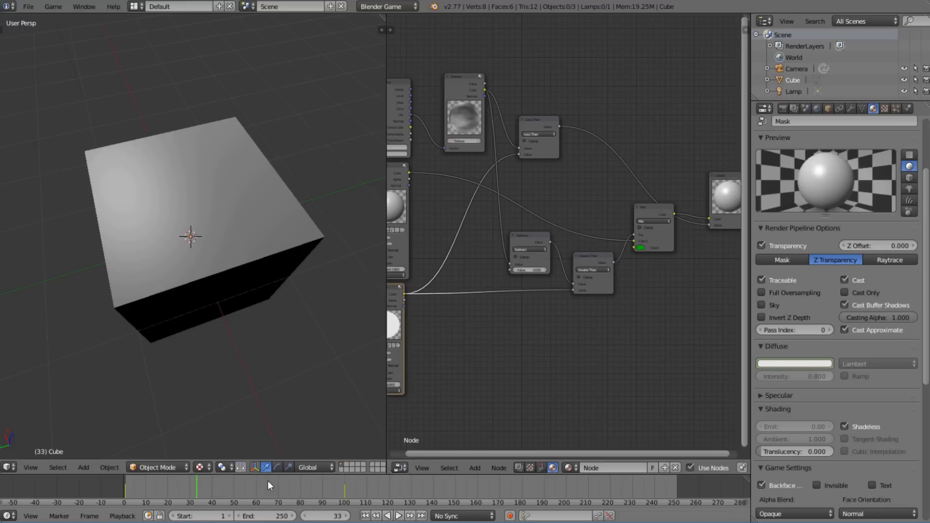
key("ctrl+t")
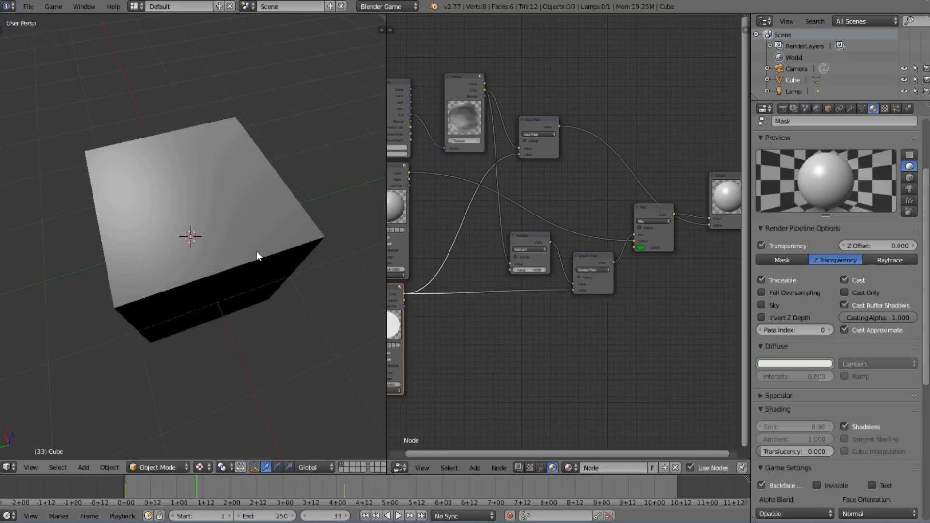
key("alt+a")
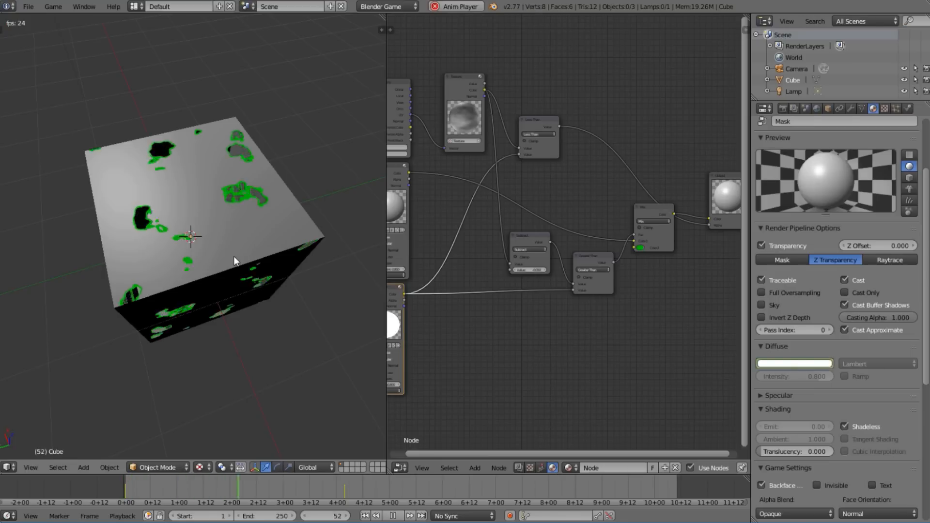
key("alt+a")
left_click_drag(260, 490, 199, 483)
left_click(779, 363)
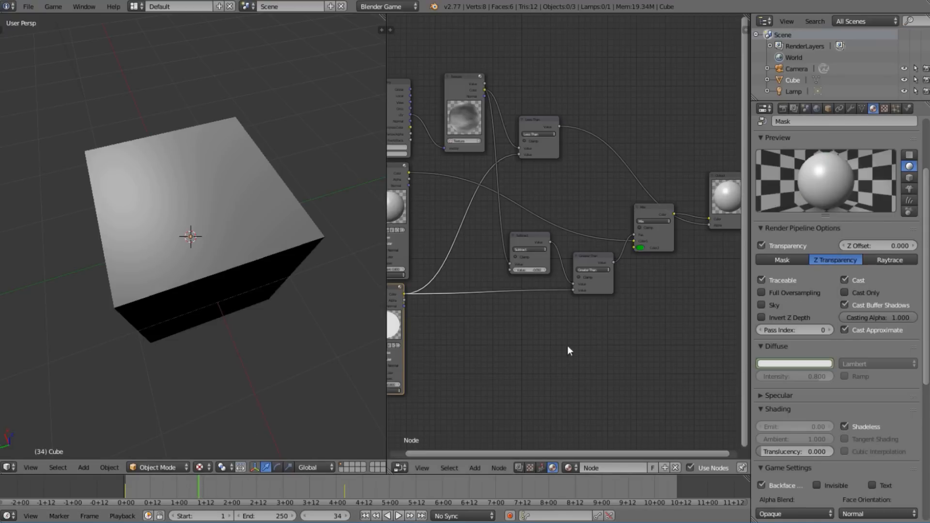
scroll(546, 315, "up", 1)
scroll(544, 314, "down", 4)
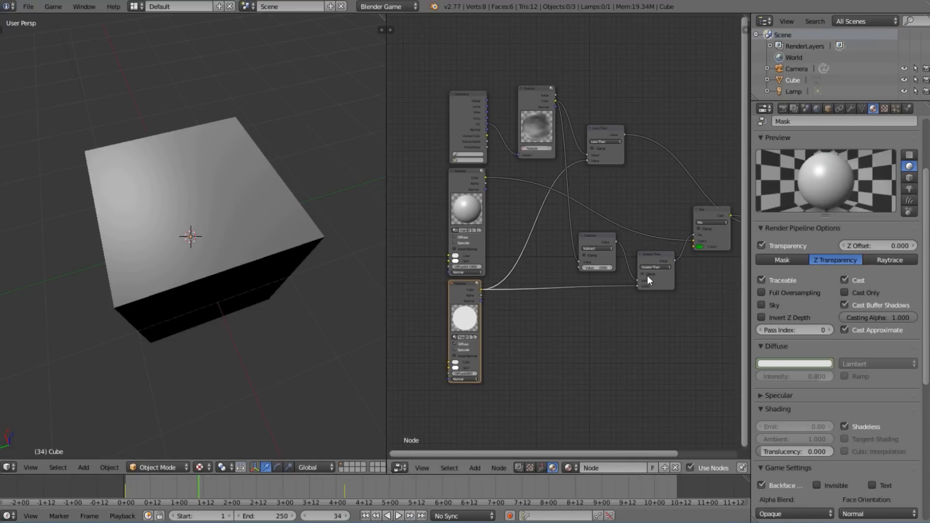
middle_click_drag(589, 275, 584, 276)
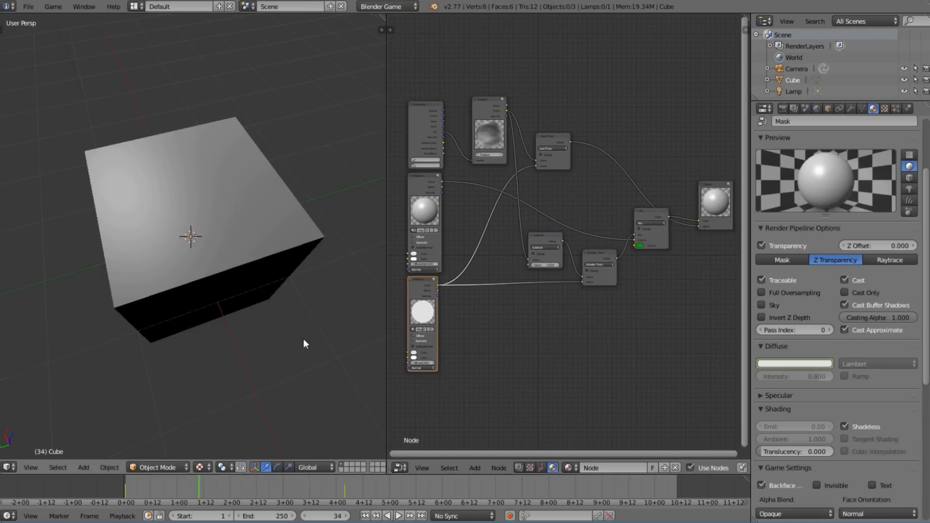
key("alt+a")
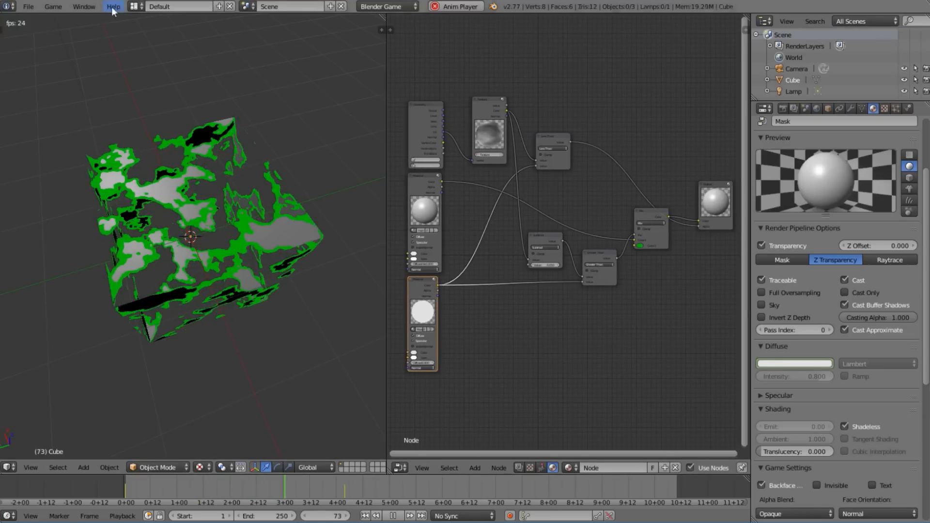
key("alt+a")
Switch to the Game Logic screen layout and set its 3D view to perspective
left_click(134, 6)
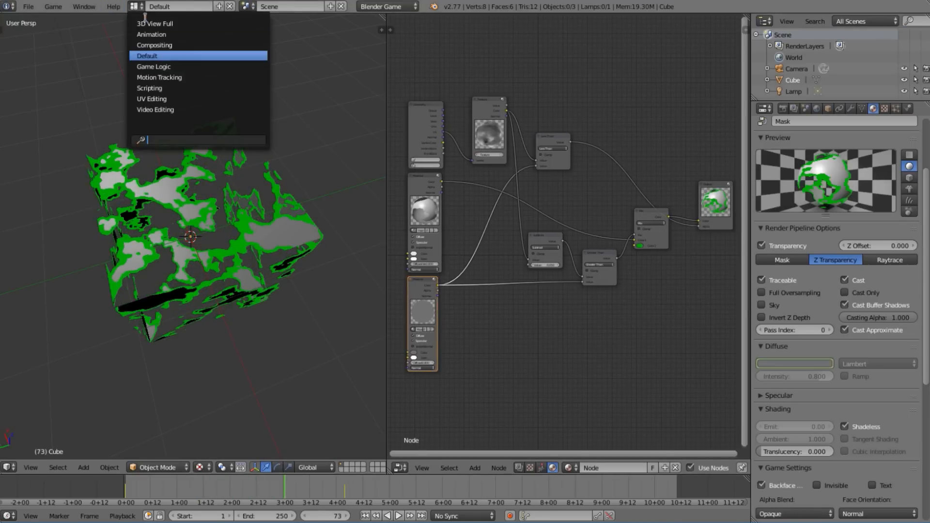
left_click(159, 67)
scroll(401, 212, "up", 1)
key("KP_2")
key("KP_5")
key("KP_5")
key("KP_5")
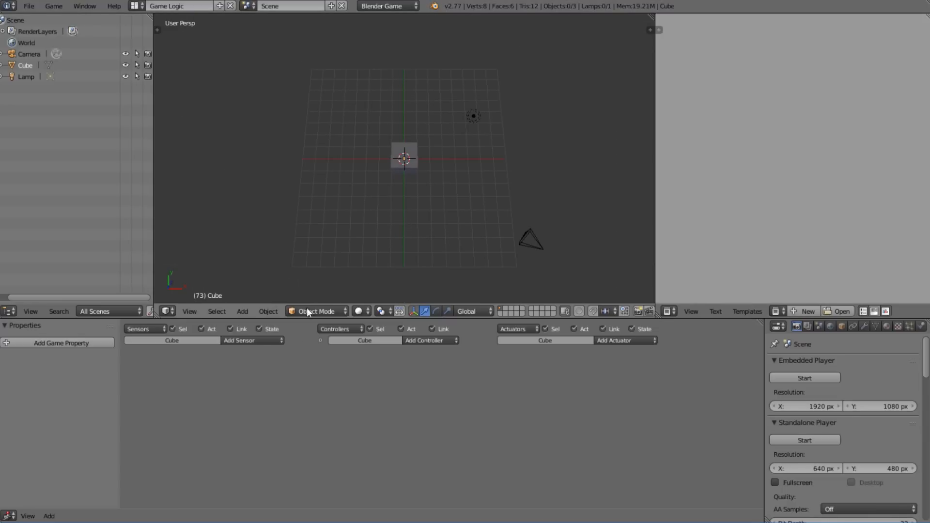
Change the 3D view's shading from solid so that the cube displays its material
left_click(360, 312)
left_click(398, 258)
scroll(405, 240, "up", 3)
middle_click_drag(401, 214, 412, 177)
Return to frame 1 and select the cube
key("shift+Left")
scroll(414, 178, "up", 3)
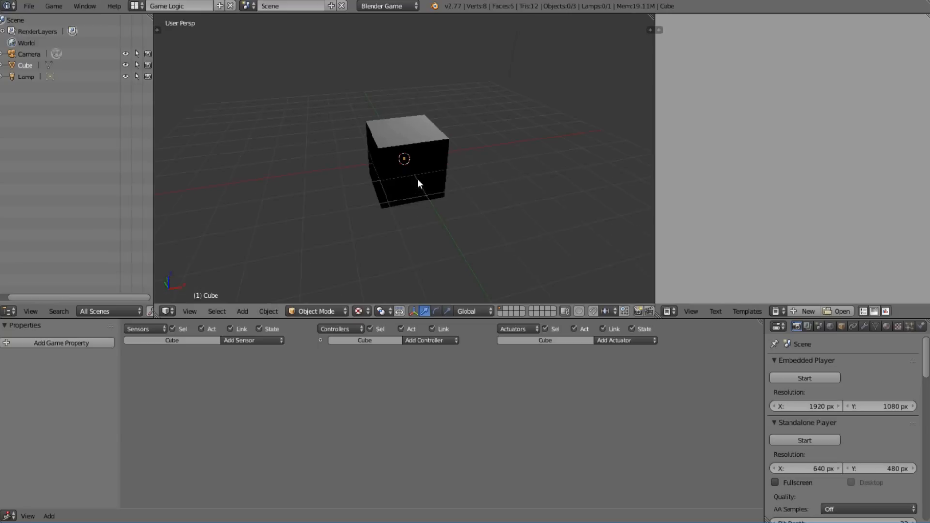
right_click(417, 152)
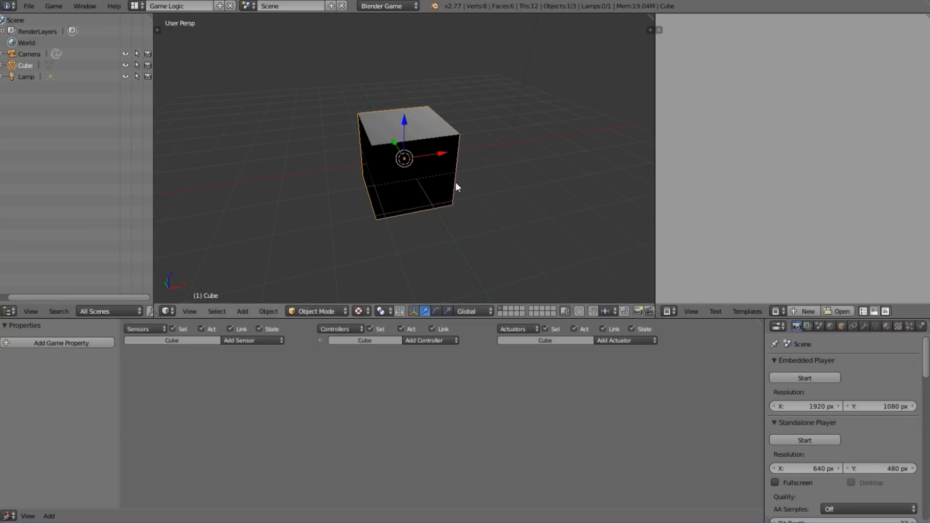
Add an Always sensor and an Action actuator to the cube and link them through an And controller
left_click(254, 342)
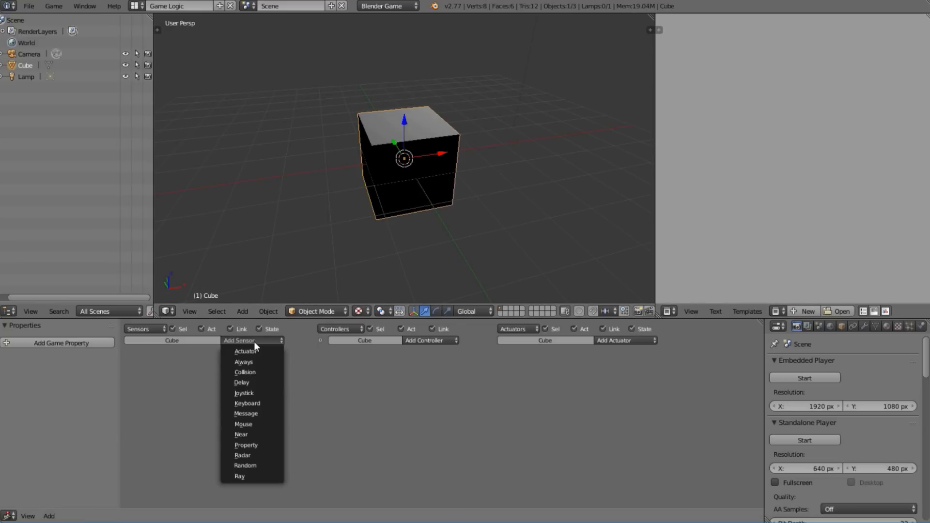
left_click(255, 366)
left_click(620, 340)
left_click(621, 330)
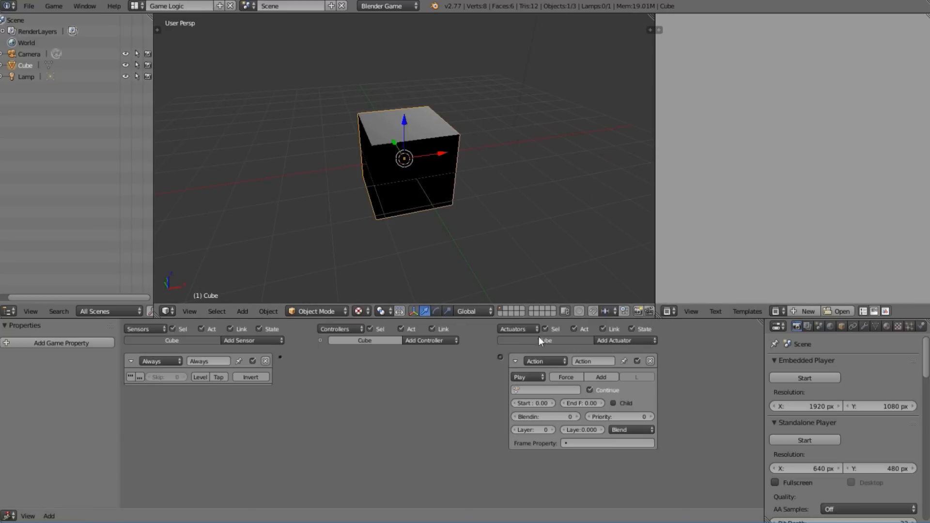
left_click_drag(280, 357, 502, 358)
Assign MaskAction to the Action actuator with end frame 100, and test-run the game
left_click(550, 390)
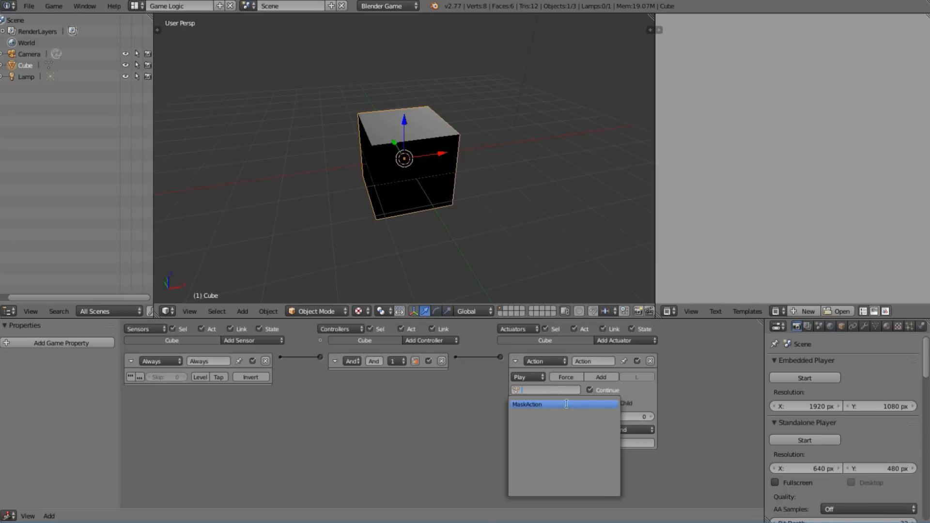
left_click(549, 404)
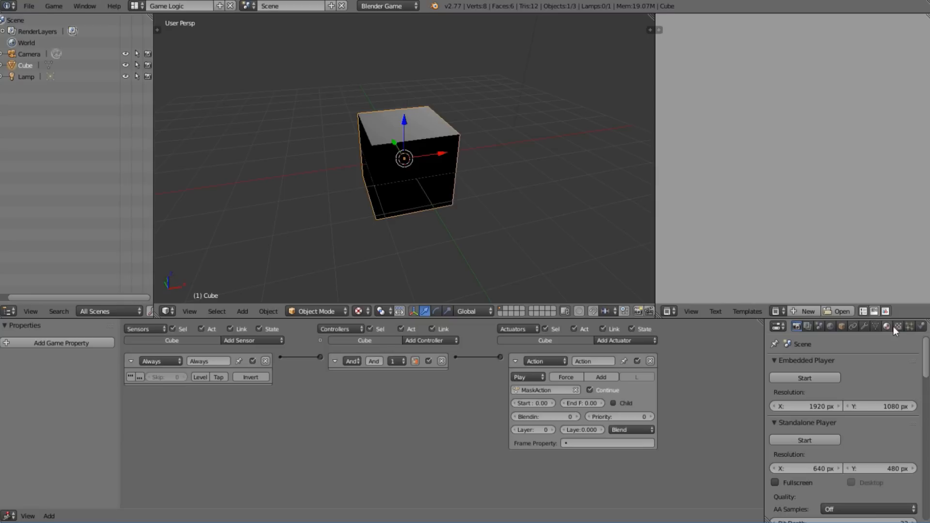
scroll(550, 397, "up", 2)
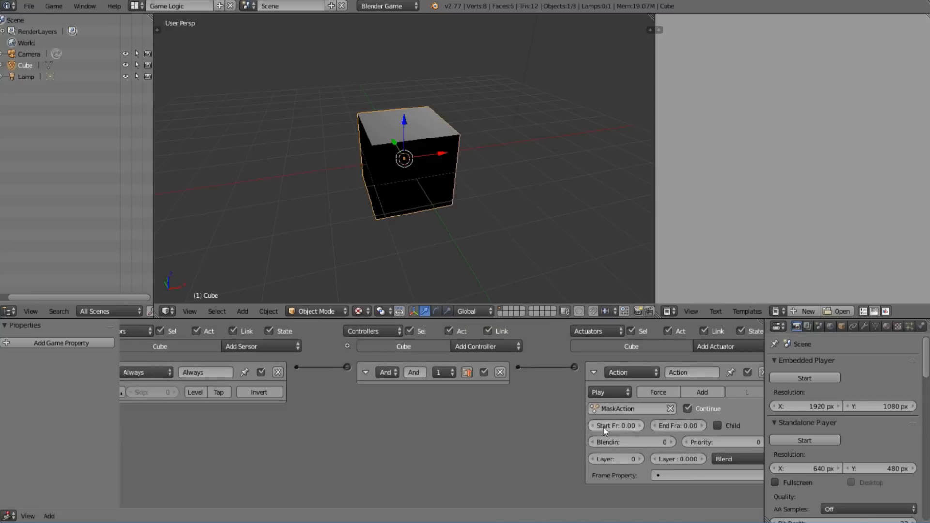
left_click(660, 426)
type("100")
key("Return")
key("p")
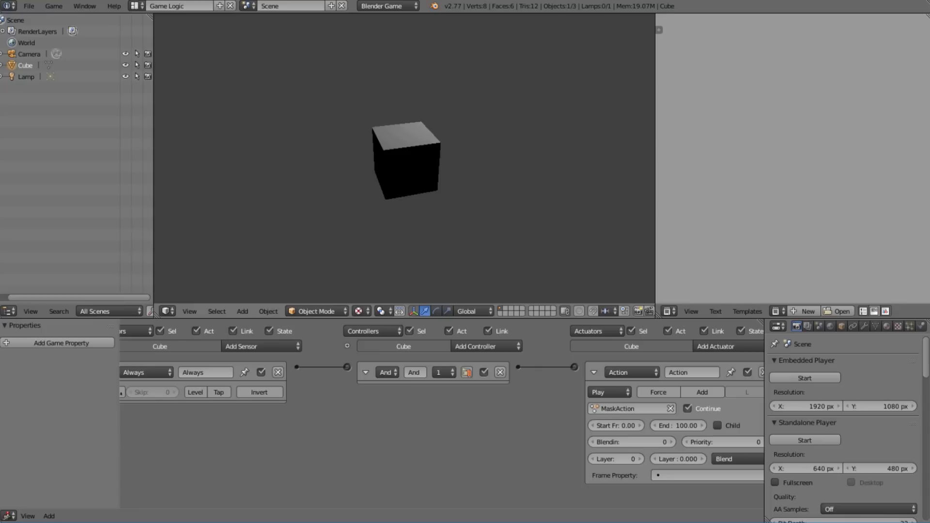
key("Escape")
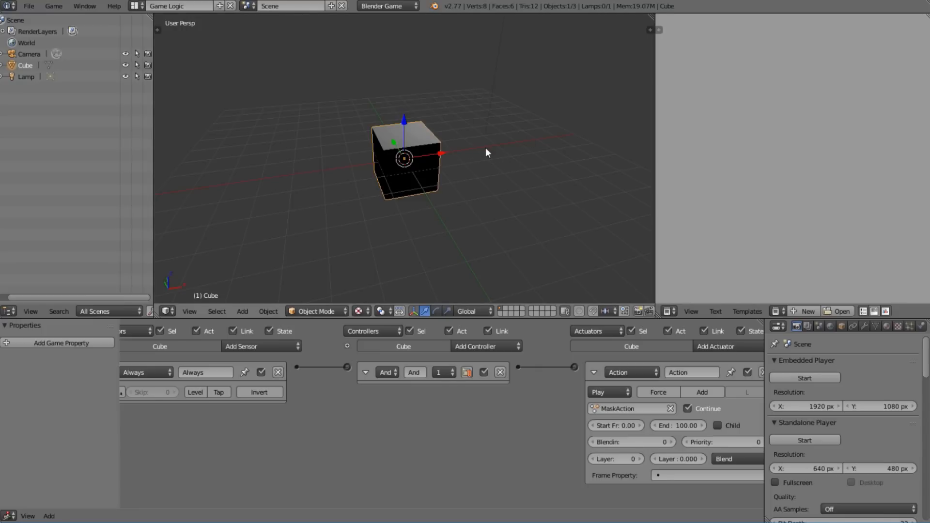
Set the 3D view to Texture shading and open the cube's material settings
mouse_move(486, 149)
middle_mouse_down()
mouse_move(374, 154)
mouse_move(486, 149)
mouse_move(419, 147)
middle_mouse_up()
key("z")
key("z")
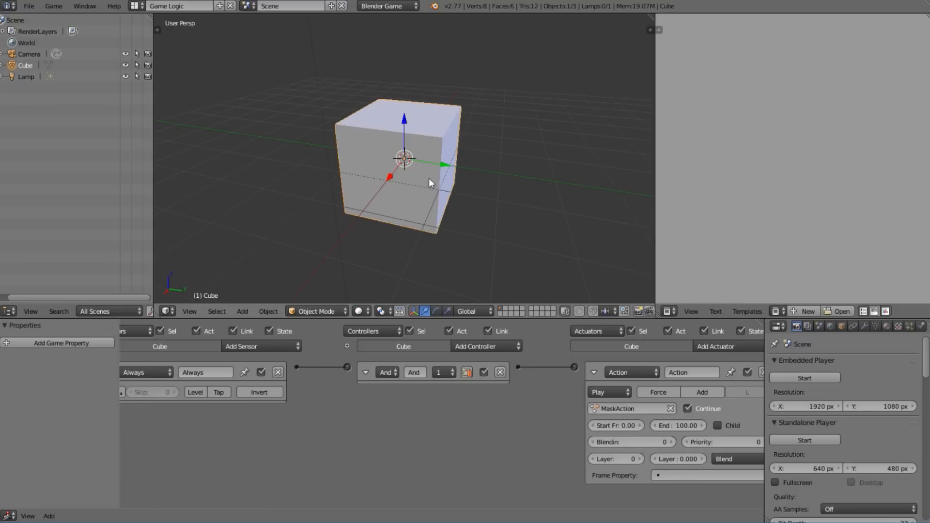
left_click(358, 312)
left_click(380, 260)
left_click(888, 325)
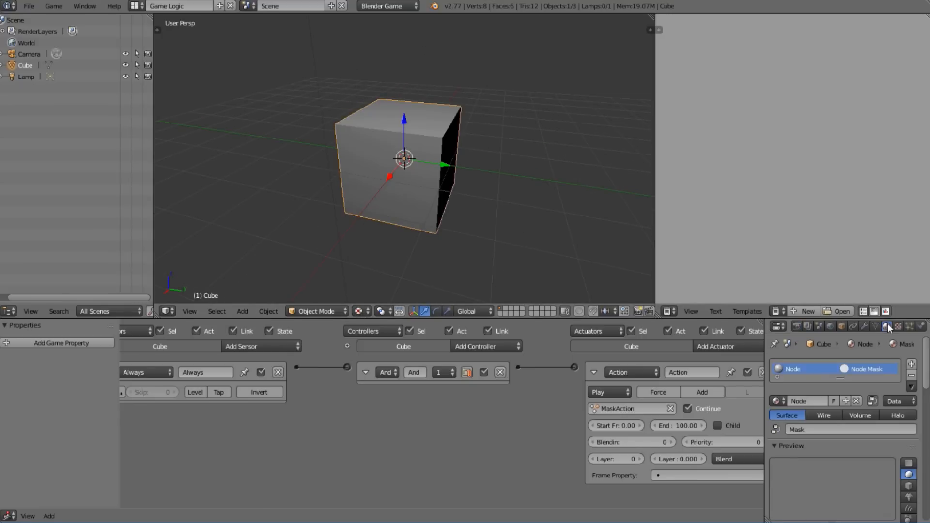
scroll(861, 427, "down", 2)
scroll(860, 426, "up", 2)
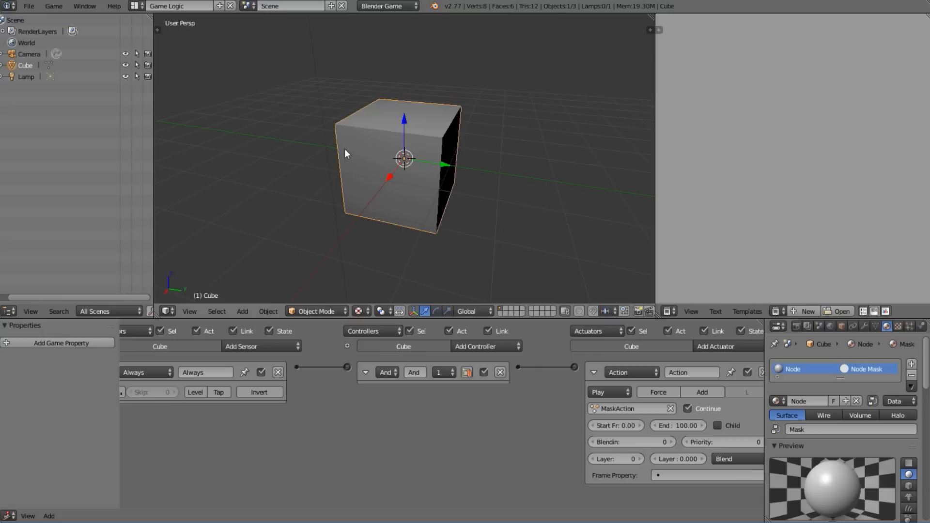
Duplicate one of the cube's top corner vertices in Edit Mode and place the copy inside the cube
key("Tab")
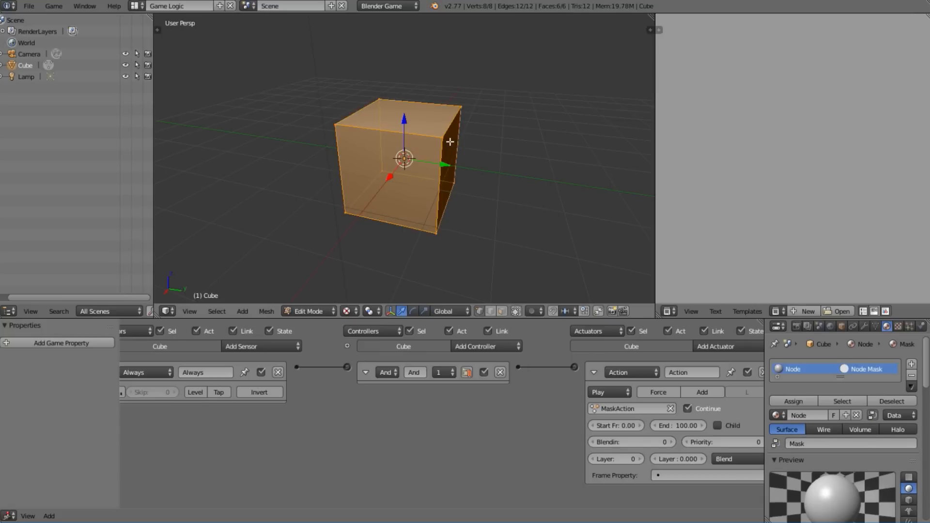
right_click(446, 140)
middle_click_drag(446, 140, 543, 119)
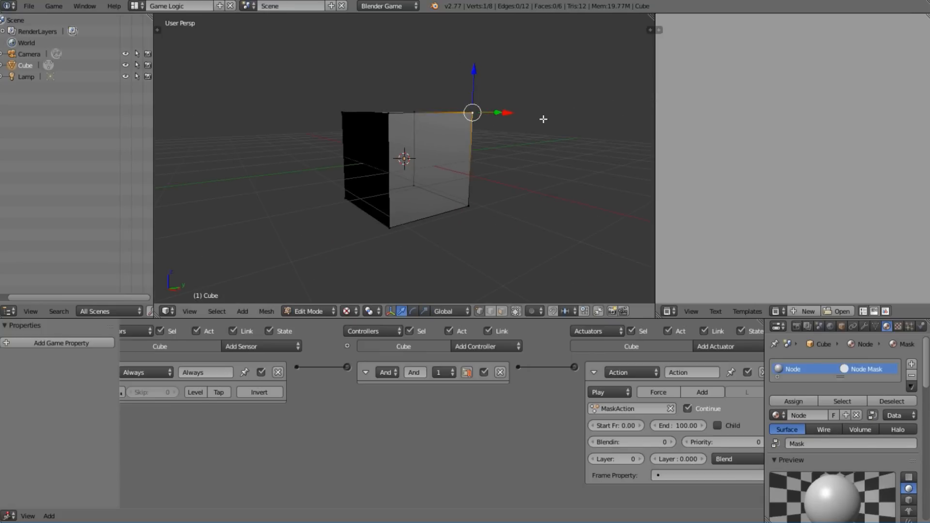
key("shift+d")
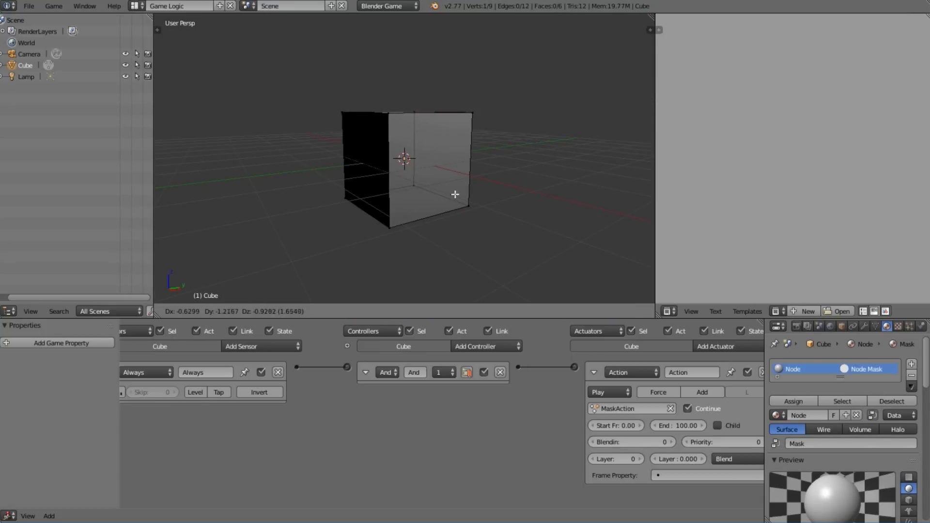
left_click(439, 190)
middle_click_drag(549, 197, 433, 195)
scroll(441, 207, "up", 2)
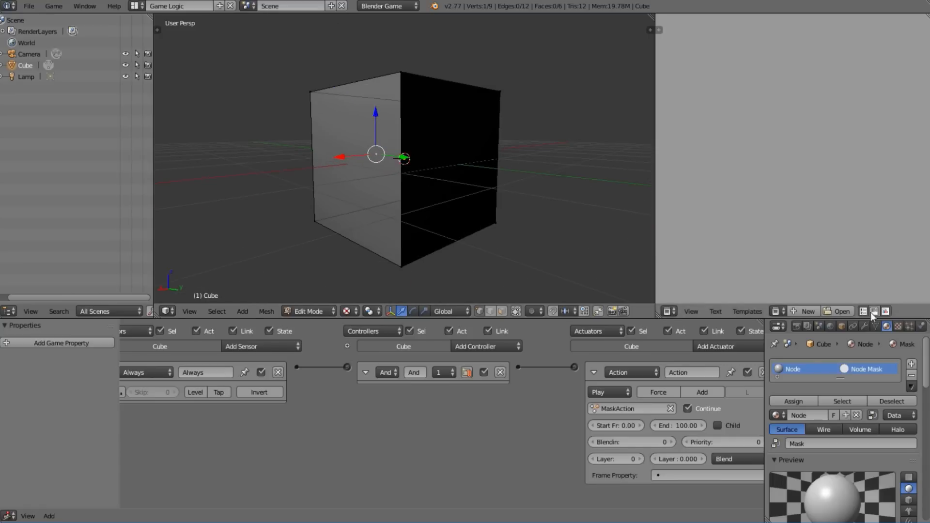
Add a second material slot to the cube with the Mask material, and test-run the game
left_click(911, 364)
left_click(776, 441)
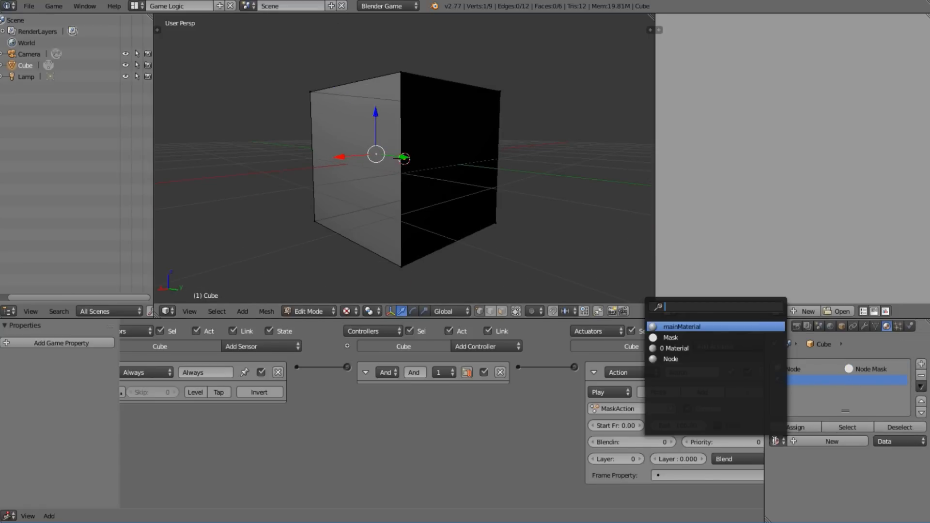
left_click(679, 337)
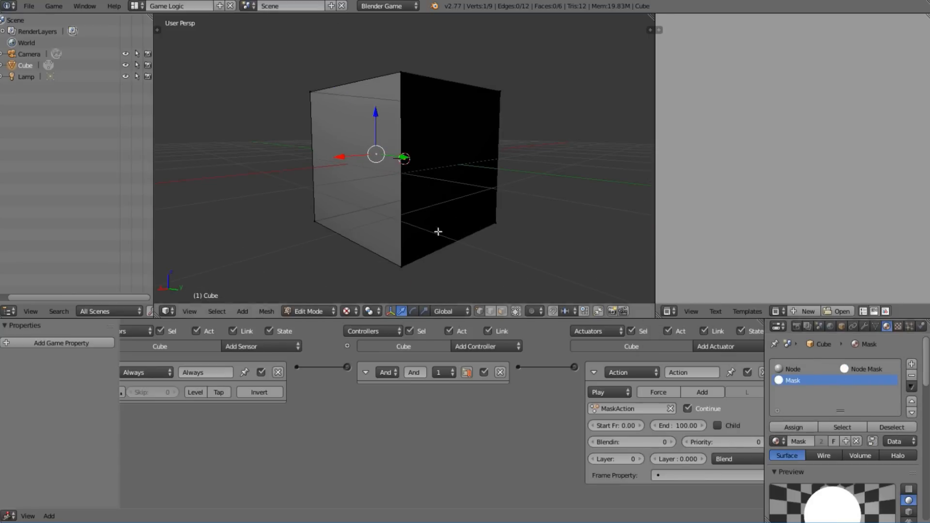
key("Tab")
middle_click_drag(295, 148, 404, 181)
scroll(403, 181, "down", 2)
key("p")
key("Escape")
Test-run the game in Wireframe shading and again in Texture shading
key("z")
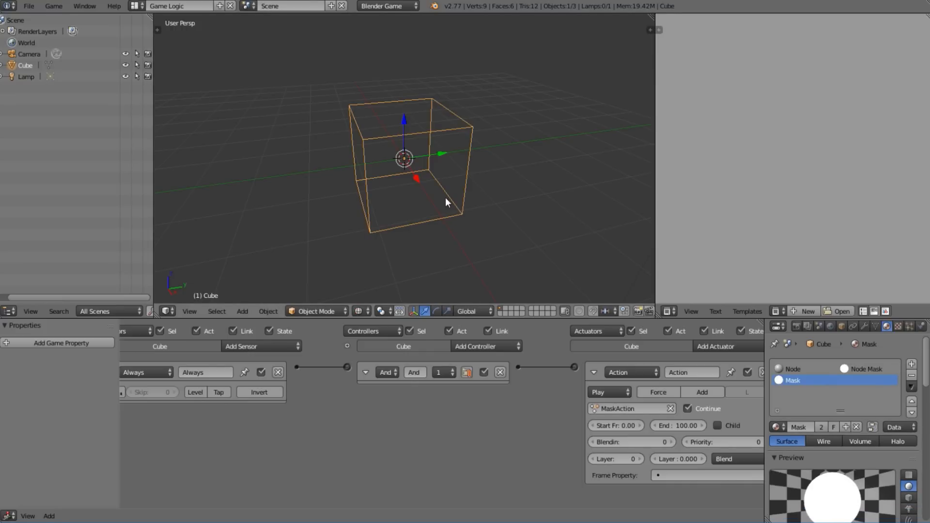
scroll(888, 444, "down", 8)
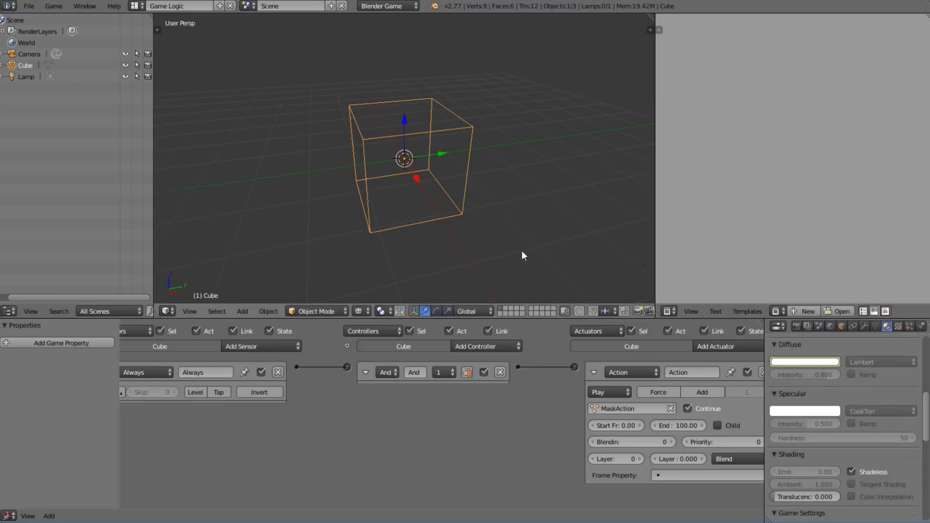
key("KP_0")
key("p")
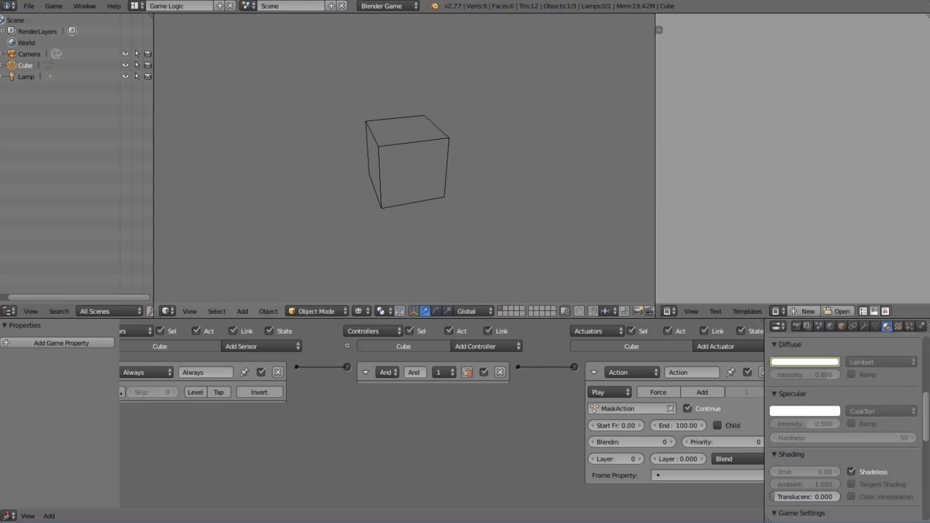
key("Escape")
left_click(361, 312)
left_click(428, 259)
key("p")
key("Escape")
Extrude the loose vertex twice in Edit Mode and fill the three vertices into a triangular face
key("Tab")
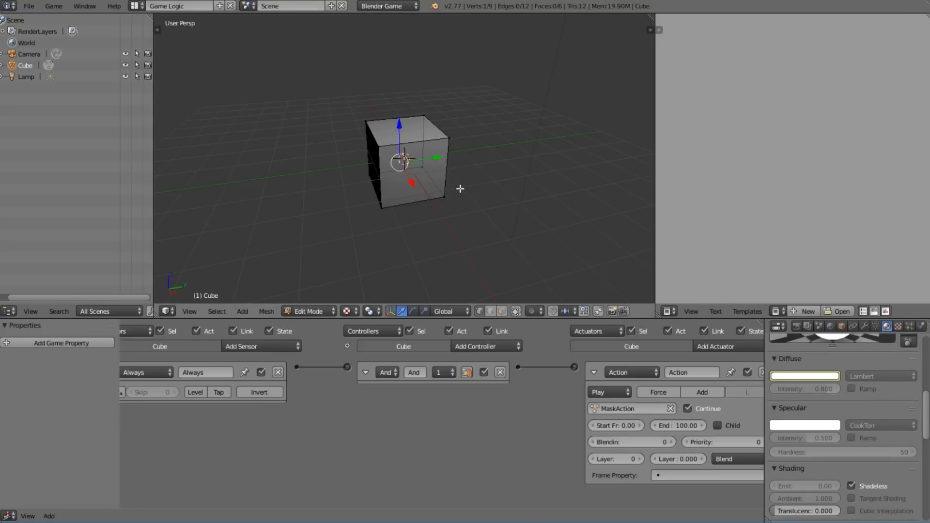
scroll(457, 188, "up", 3)
key("e")
left_click(491, 178)
key("e")
left_click(462, 152)
right_click(398, 164, "shift")
right_click(438, 152, "shift")
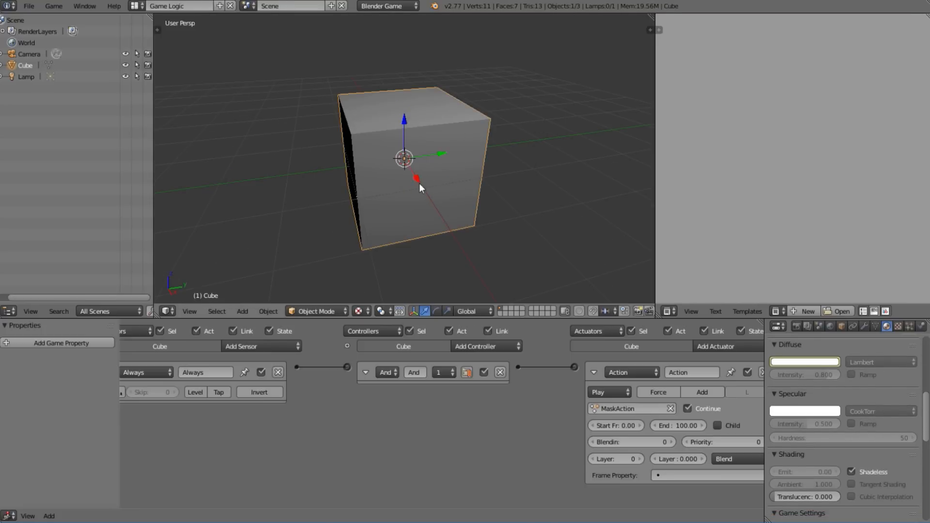
key("f")
Move the triangle up along Z above the cube and test-run the game with it visible
key("g")
key("z")
left_click(425, 79)
key("Tab")
scroll(425, 79, "down", 3)
key("p")
key("Escape")
key("p")
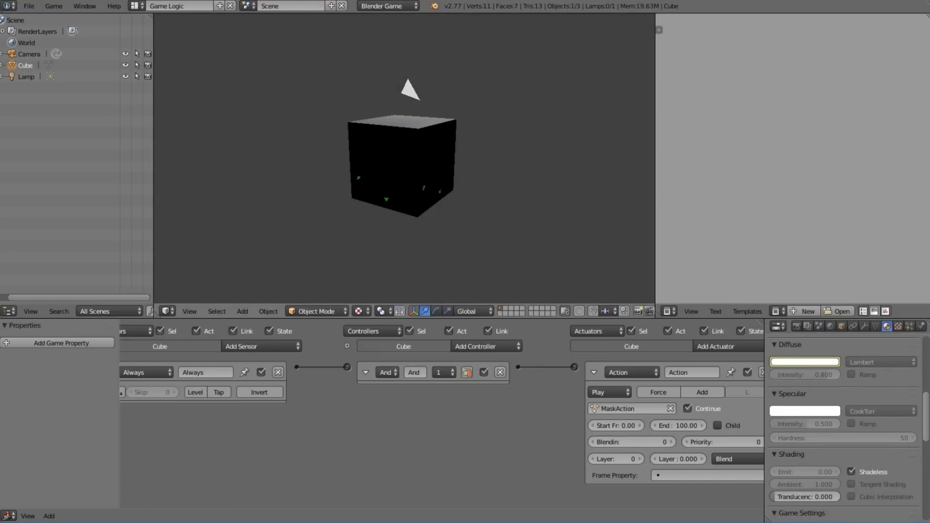
key("Escape")
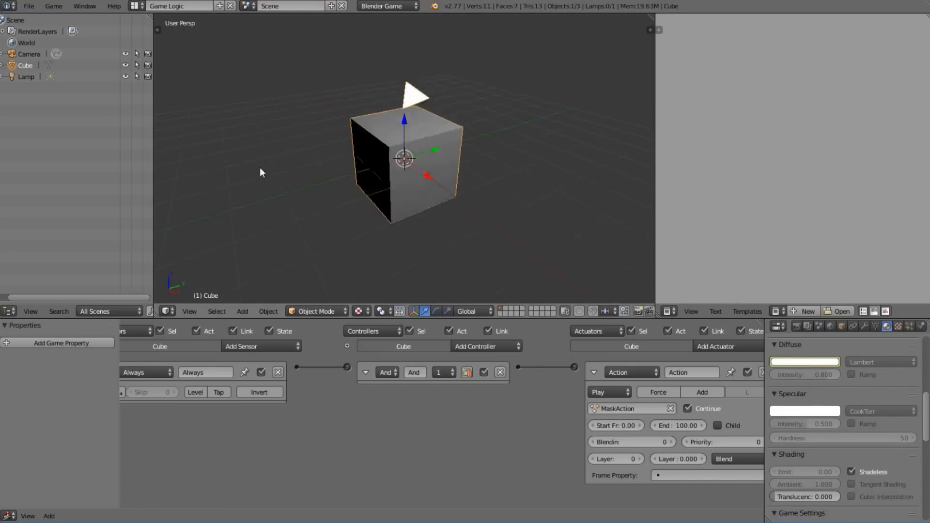
key("p")
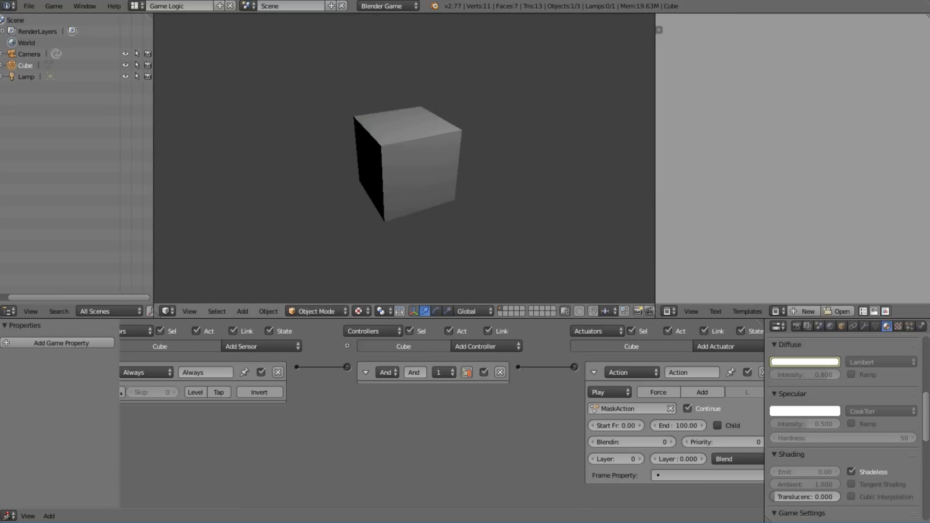
key("Escape")
Delete the triangle from the cube's mesh and test-run the game without it
key("Tab")
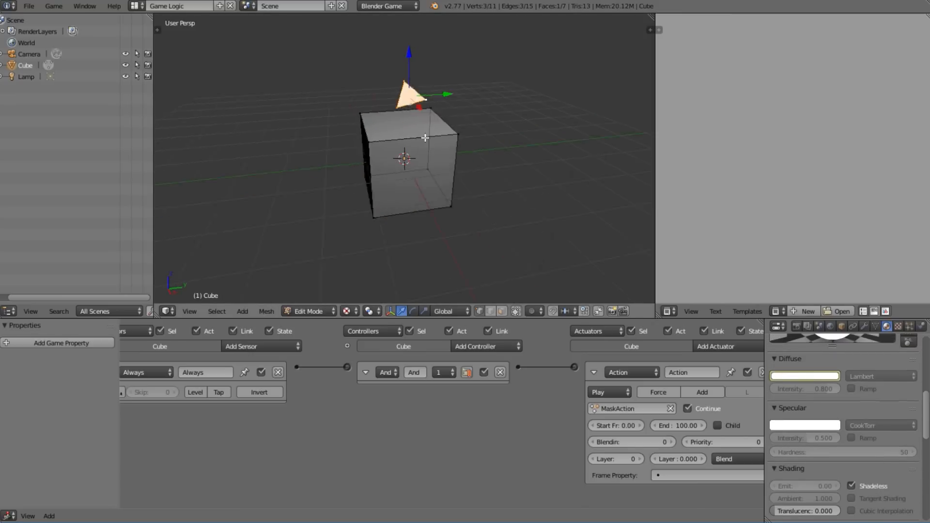
scroll(420, 130, "up", 3)
key("g")
left_click(421, 263)
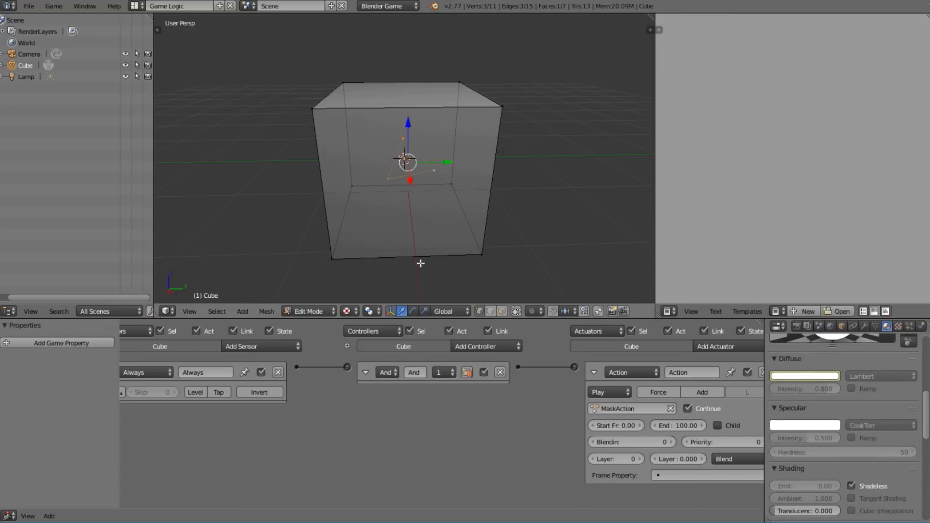
key("x")
left_click(376, 128)
key("Tab")
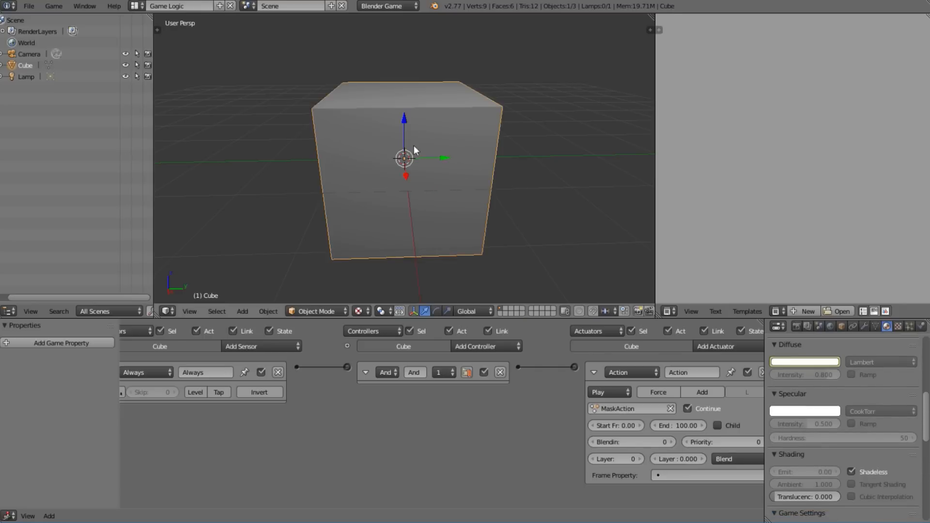
key("p")
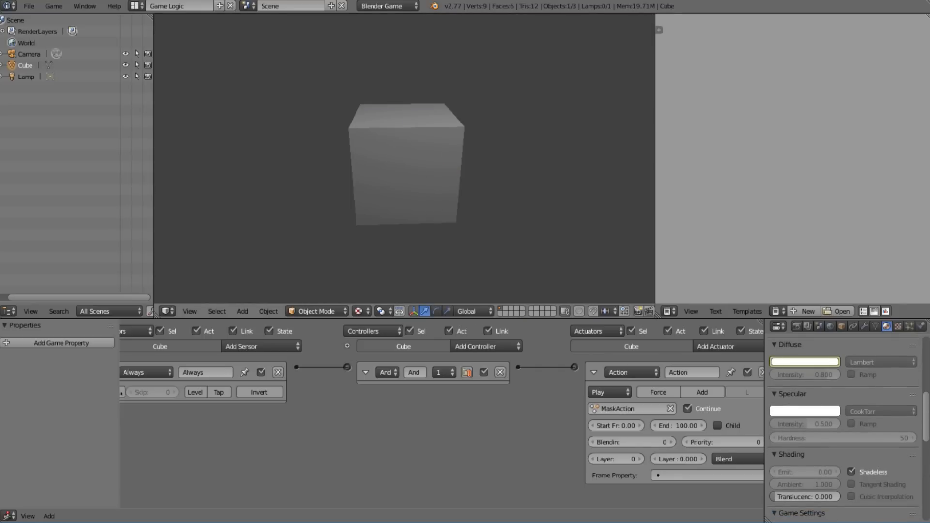
key("Escape")
Rebuild a triangular face inside the cube by extruding the loose vertex twice and filling the three vertices
key("Tab")
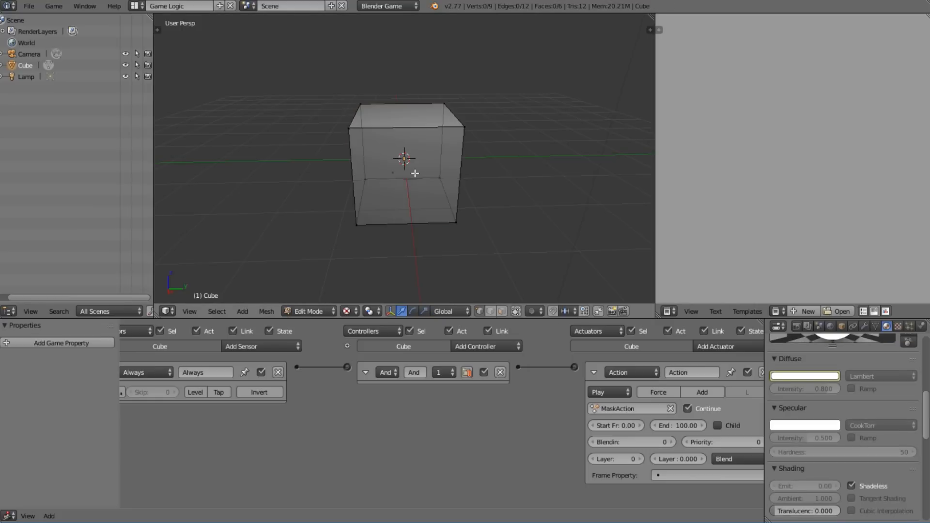
key("z")
right_click(384, 171)
scroll(407, 209, "up", 2)
key("e")
left_click(446, 190)
key("e")
left_click(404, 174)
right_click(397, 182, "shift")
key("f")
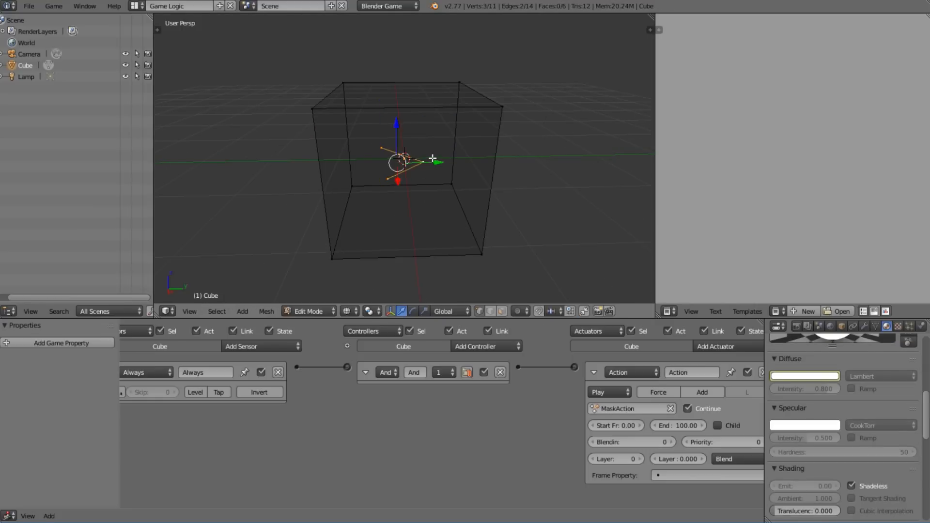
Return to Object Mode with Texture shading and test-run the game with the triangle hidden inside the cube
key("Tab")
left_click(361, 311)
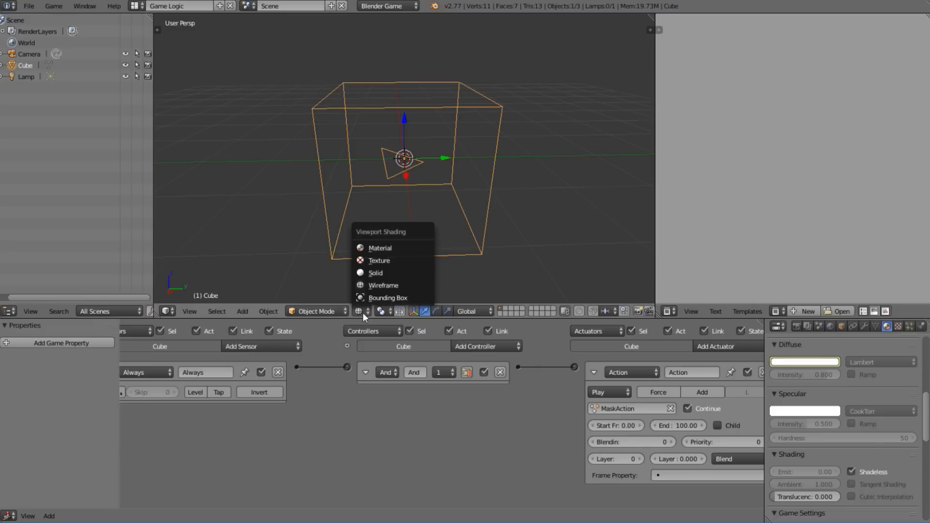
left_click(405, 260)
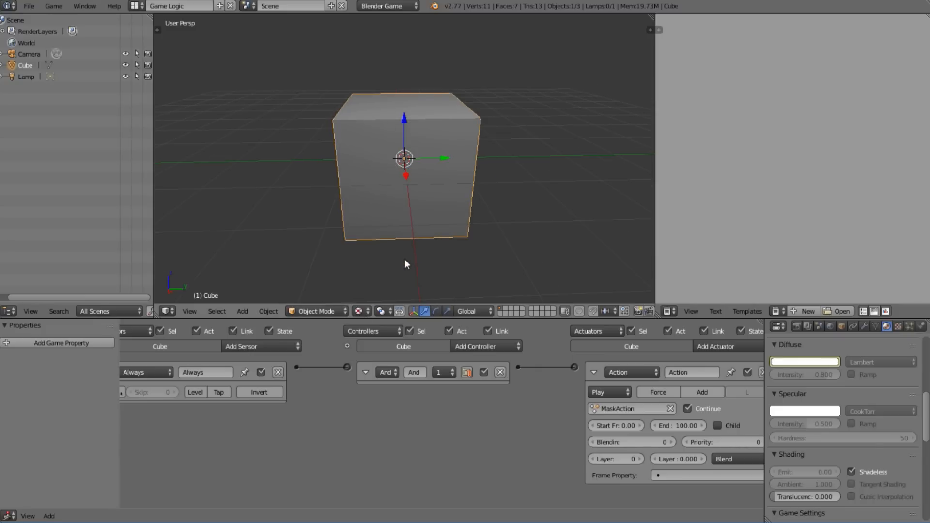
key("p")
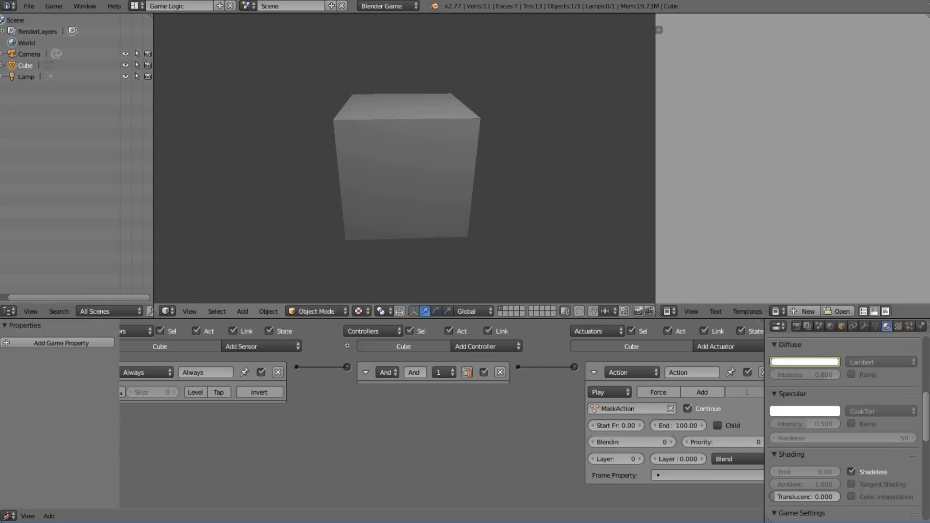
key("Escape")
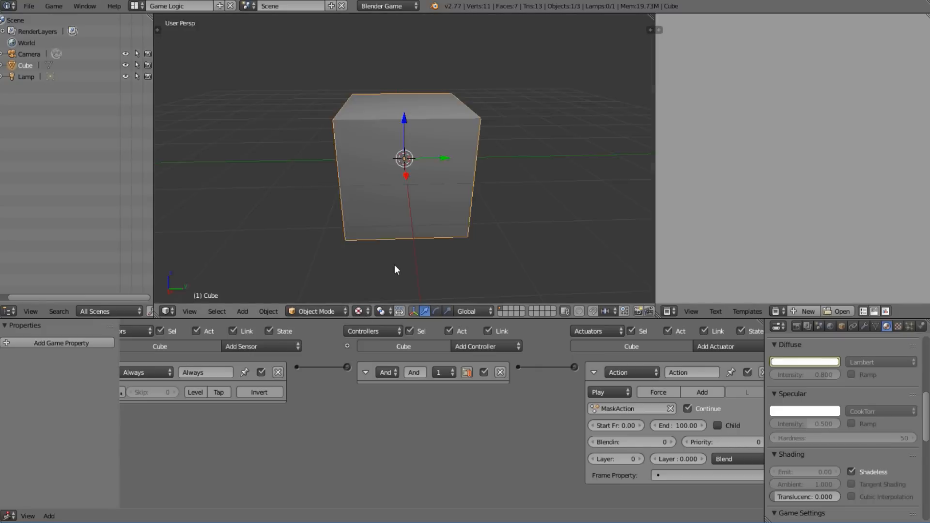
Test-run the game repeatedly to examine the cube's dissolve animation
scroll(395, 265, "down", 6)
key("Tab")
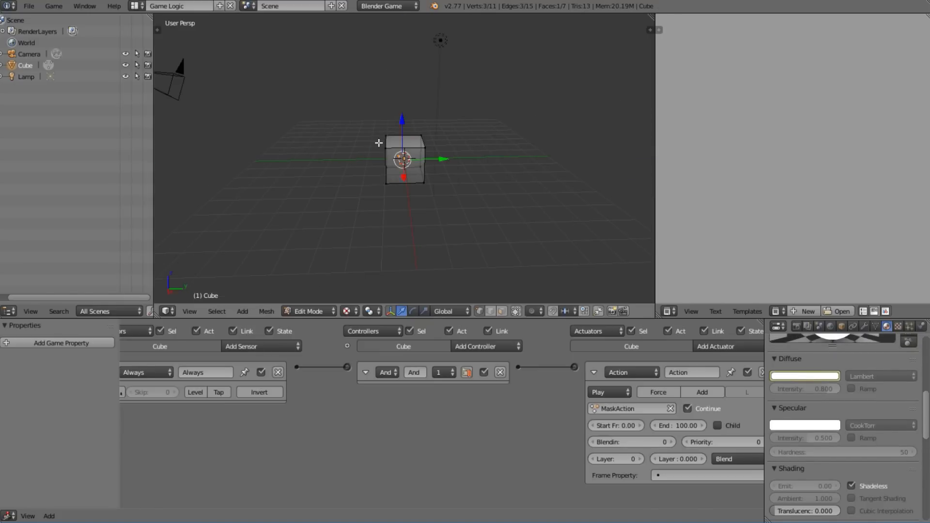
key("Tab")
key("p")
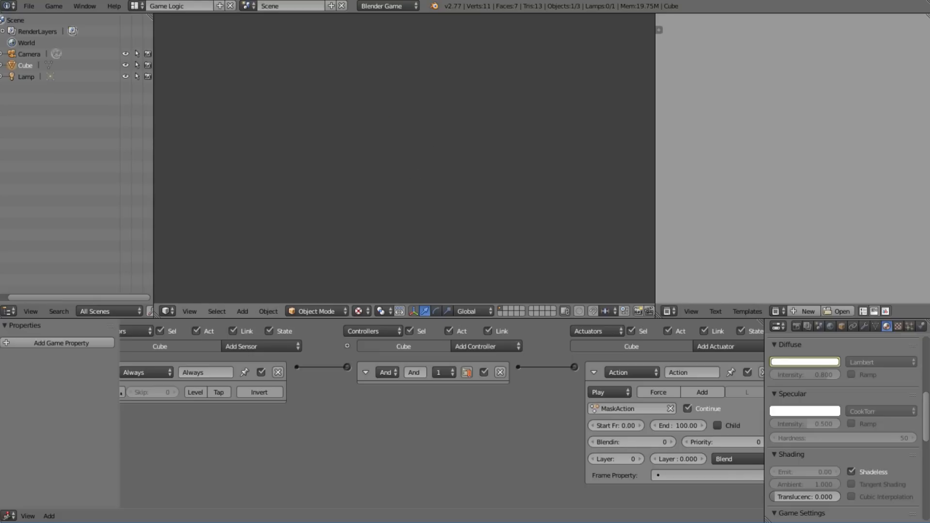
key("Escape")
key("p")
key("Escape")
key("p")
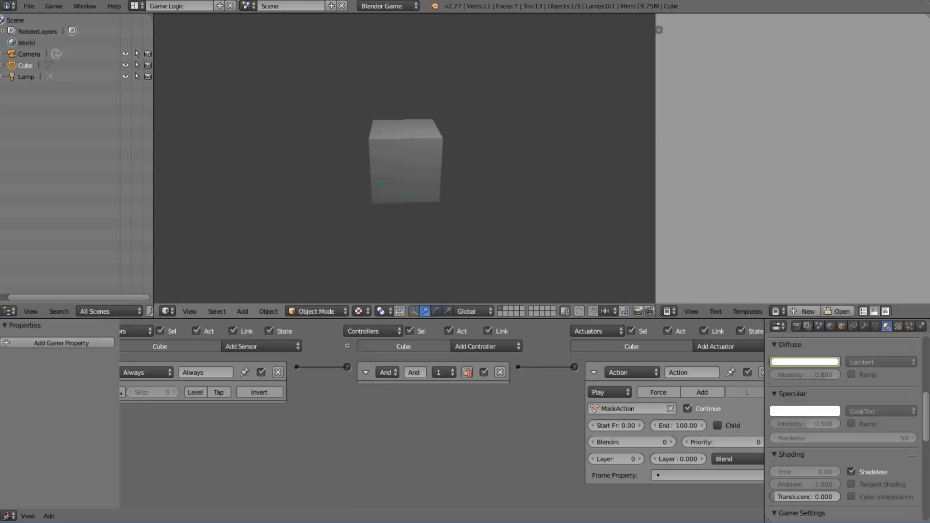
key("Escape")
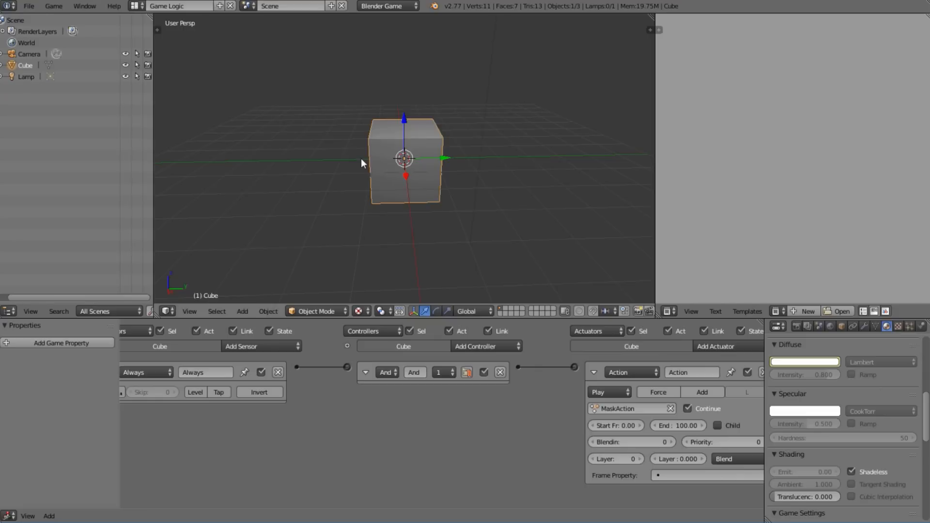
key("p")
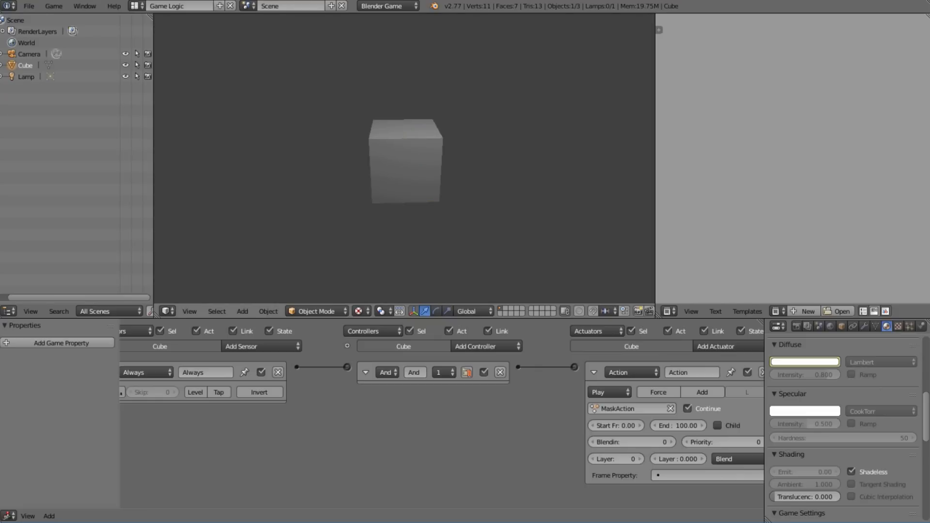